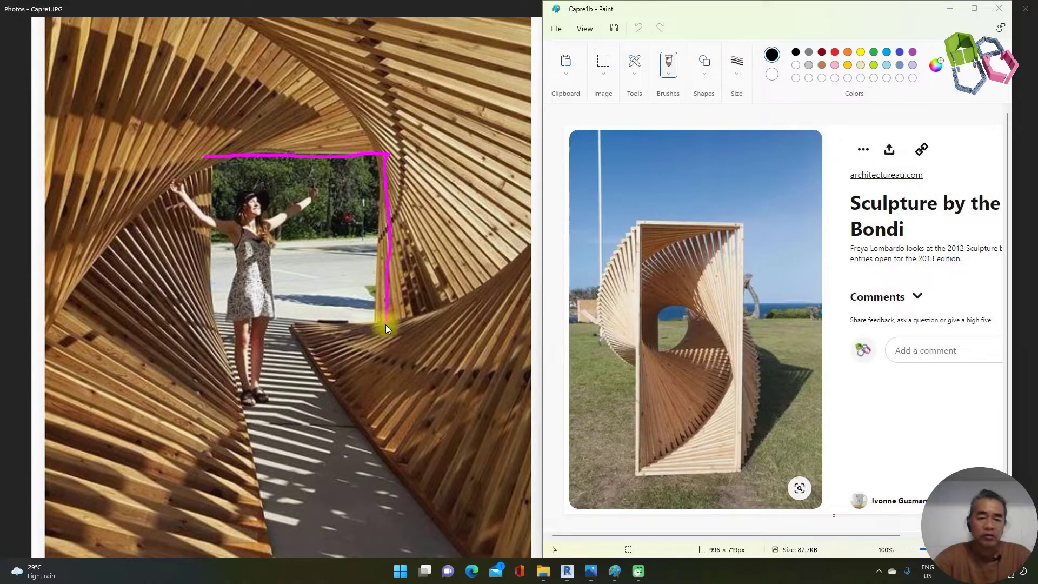
Trace the square opening and progressively rotated square frames over the walkway reference photo, and clear the marks.
drag(209, 319, 206, 156)
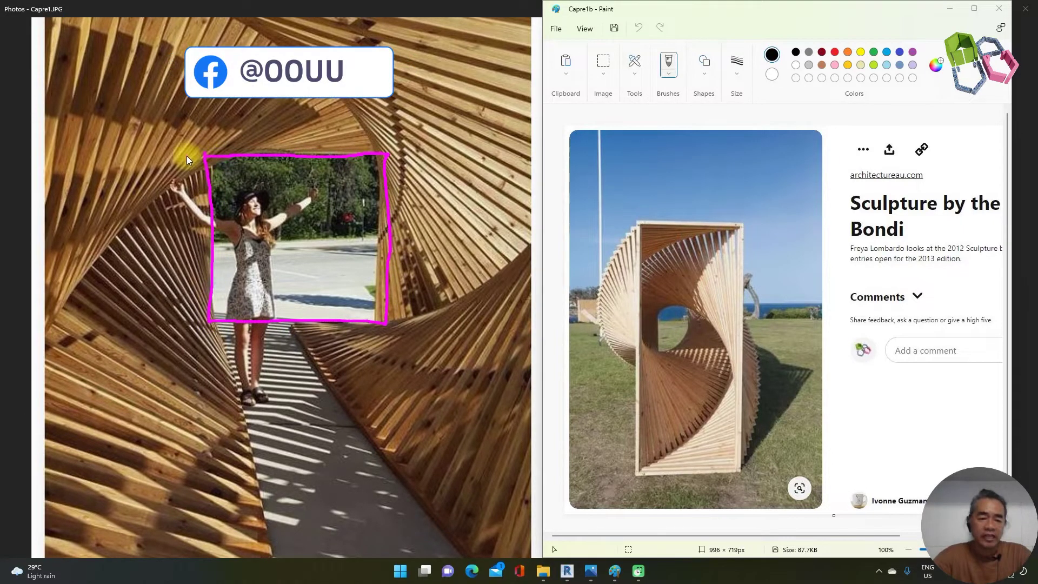
mouse_move(188, 168)
mouse_down()
mouse_move(365, 123)
mouse_move(420, 310)
mouse_up()
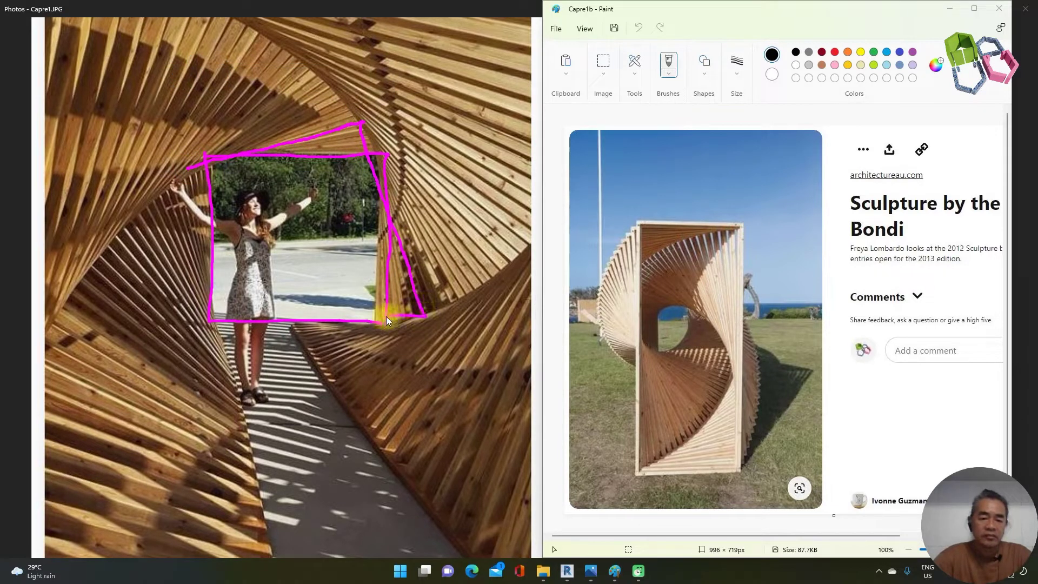
drag(209, 280, 193, 187)
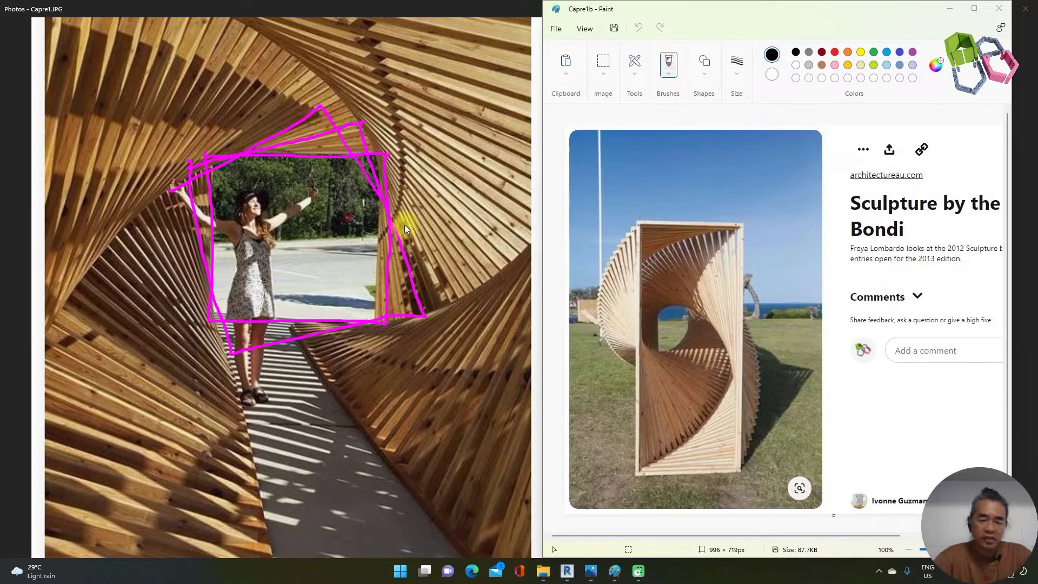
mouse_move(446, 293)
mouse_down()
mouse_move(333, 315)
mouse_move(223, 378)
mouse_move(176, 171)
mouse_move(166, 166)
mouse_move(163, 198)
mouse_move(143, 209)
mouse_up()
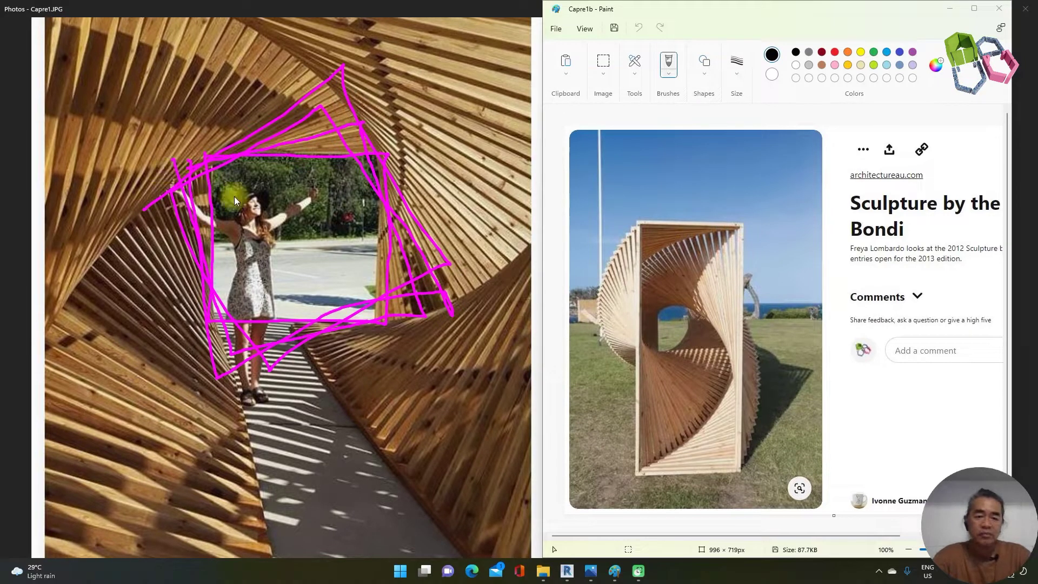
key(Escape)
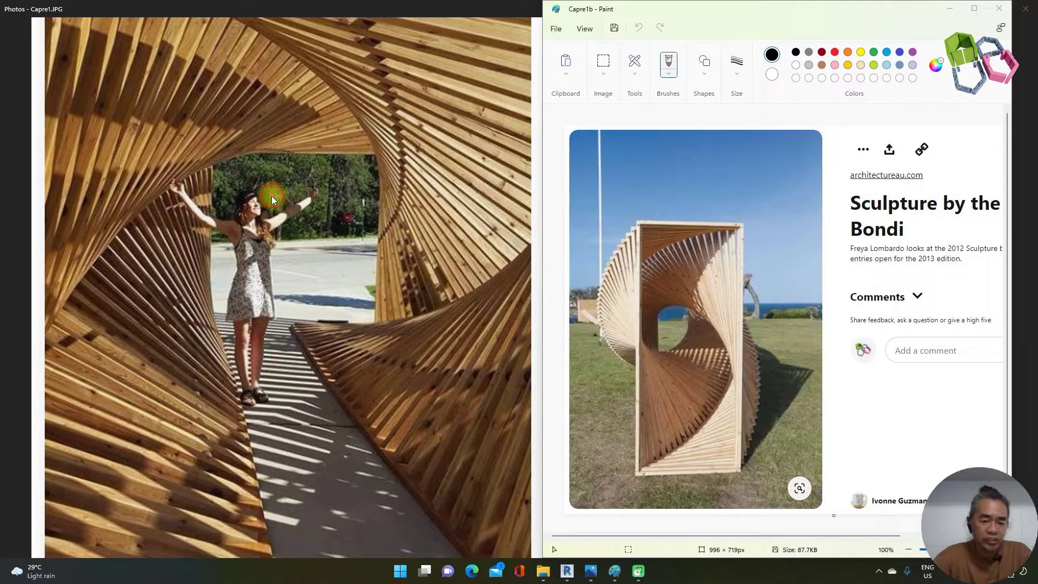
Estimate the frame size on the reference photo by marking the standing woman's height as 1700 and the square opening's width as 3500.
mouse_move(281, 278)
mouse_down()
mouse_move(281, 397)
mouse_move(269, 399)
mouse_up()
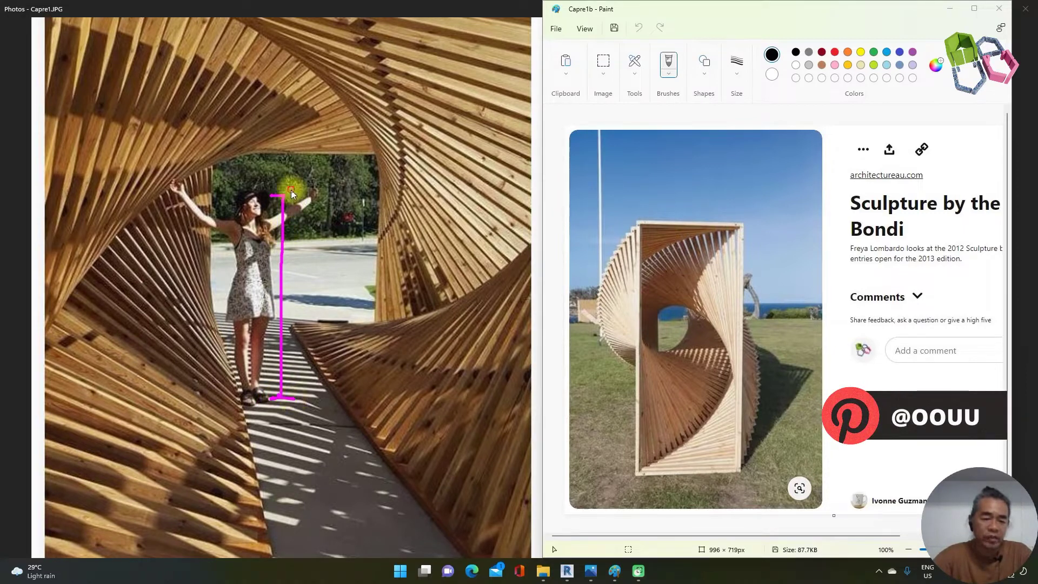
drag(292, 391, 278, 407)
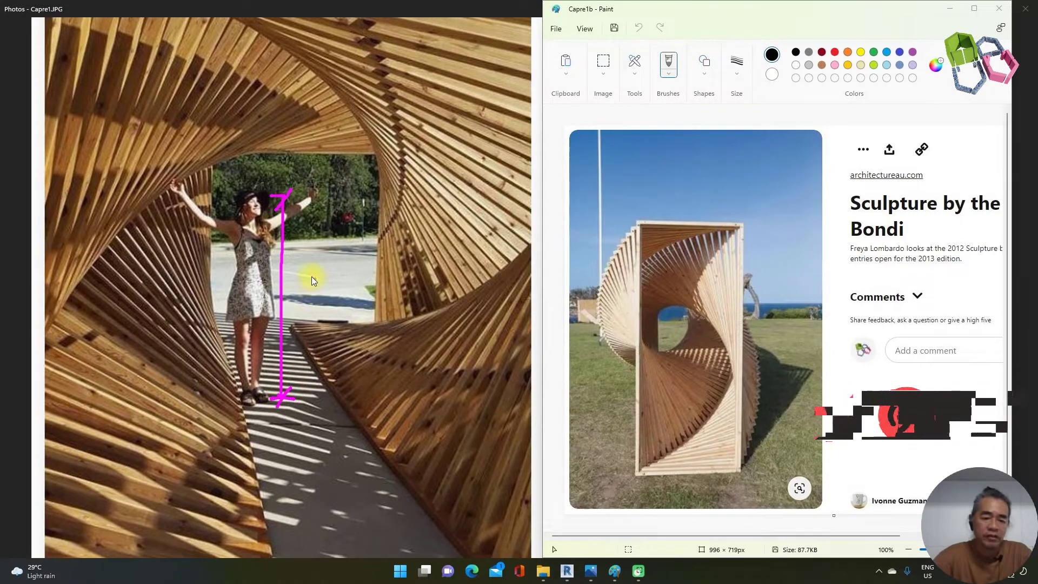
drag(304, 282, 311, 278)
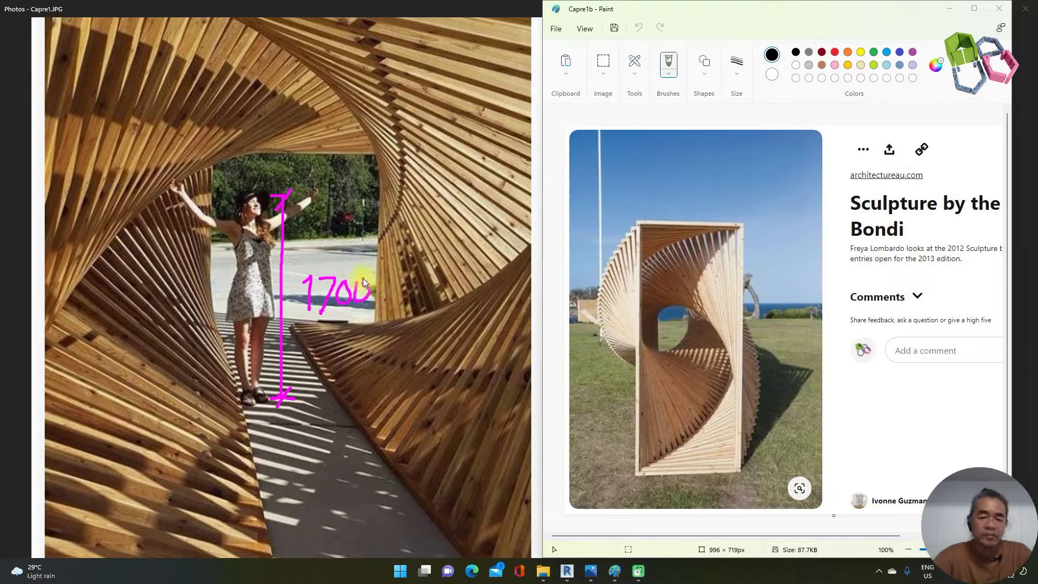
drag(203, 151, 374, 157)
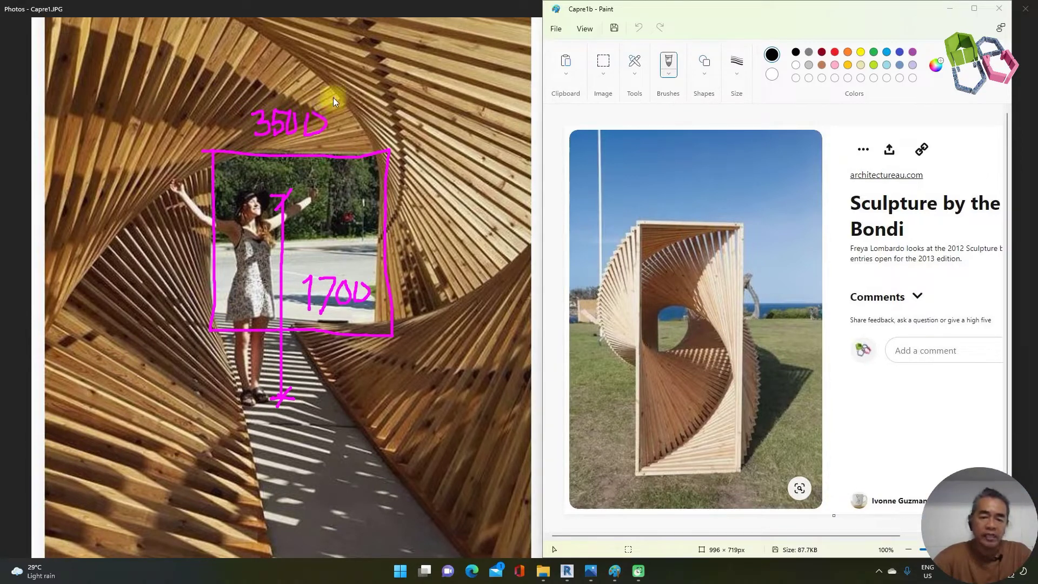
drag(349, 95, 327, 99)
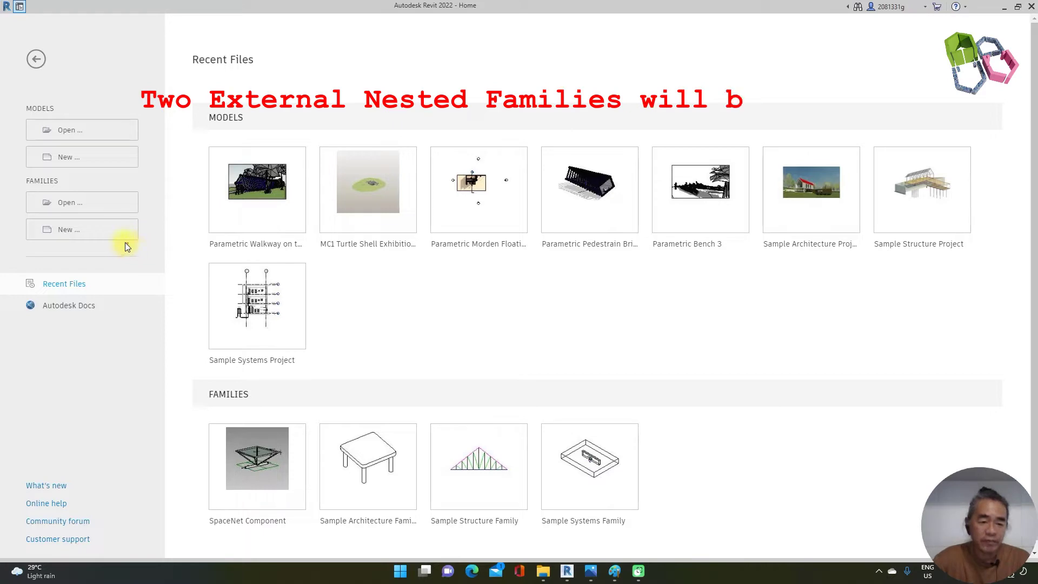
Create a new family in Revit from the Metric Generic Model Adaptive template.
drag(89, 233, 148, 232)
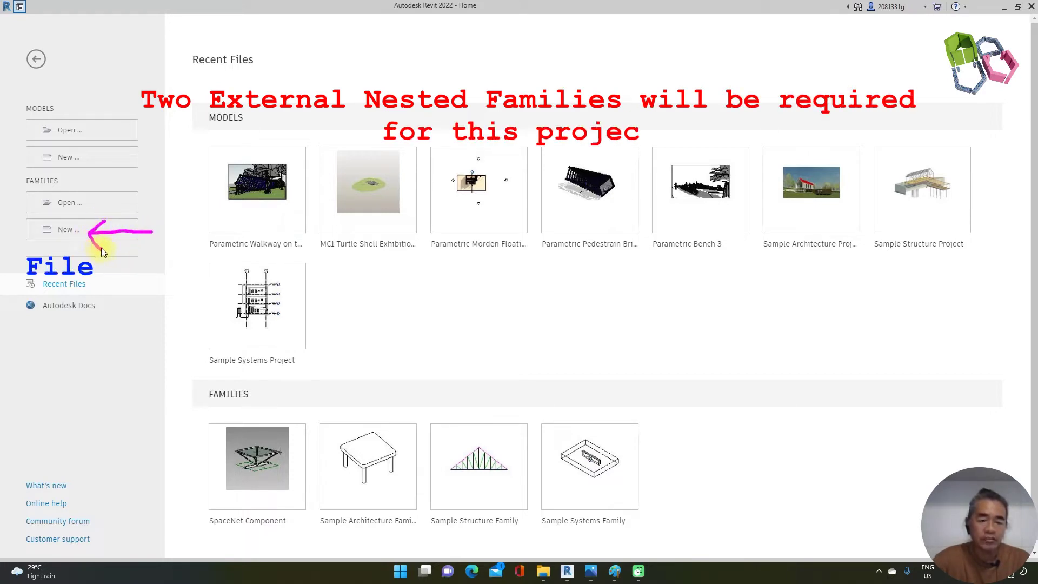
click(75, 238)
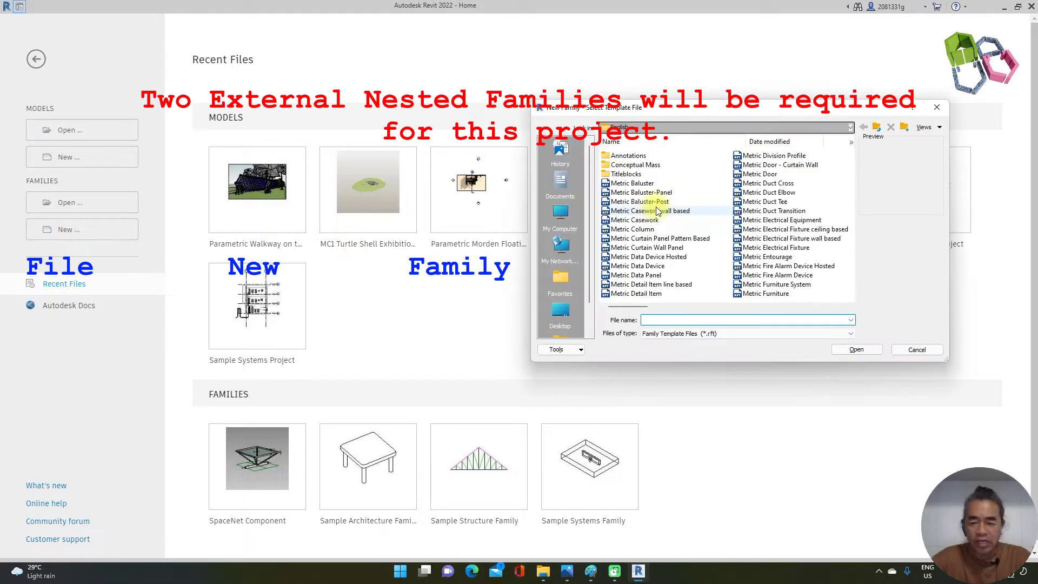
scroll(690, 190, down, 3)
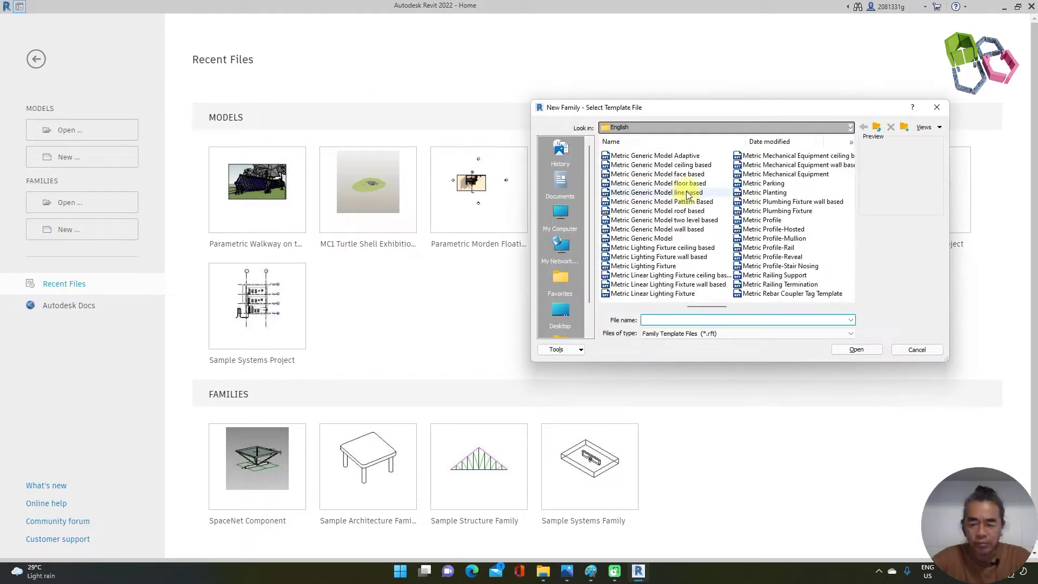
click(664, 157)
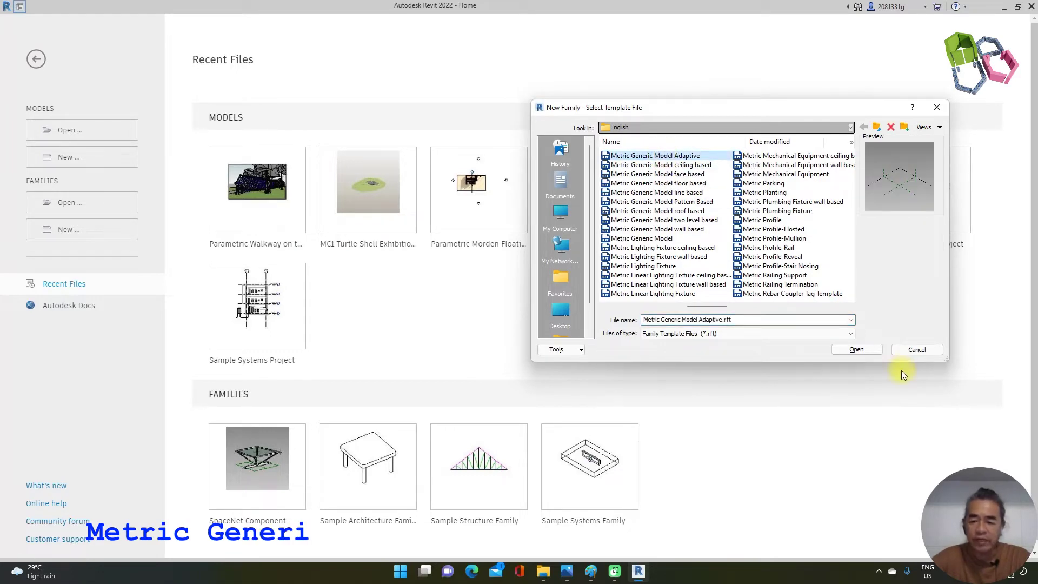
click(858, 350)
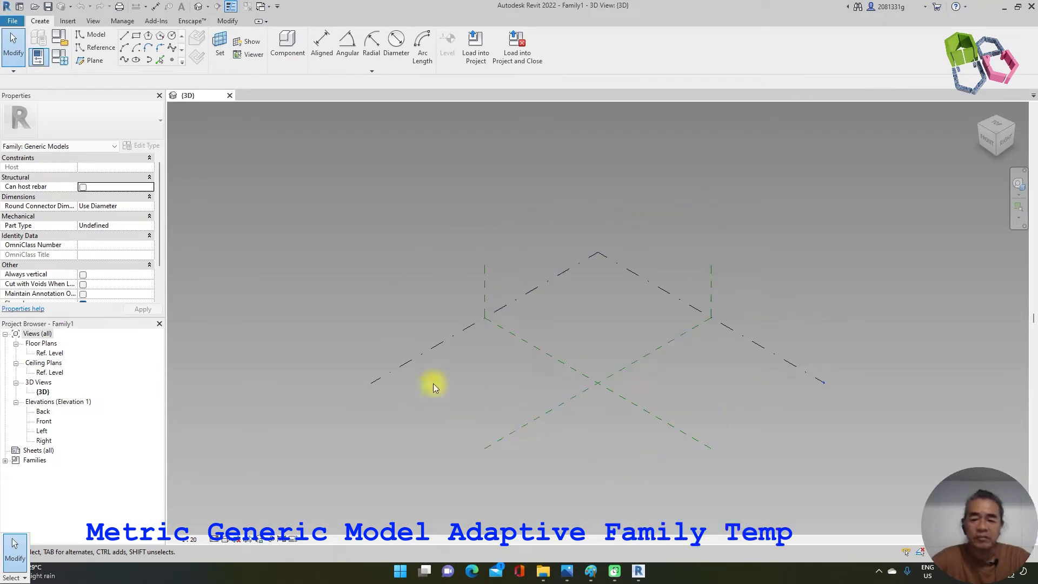
In the Ref. Level floor plan, draw a vertical reference plane about 13800 mm to the right of the centre plane.
double_click(50, 353)
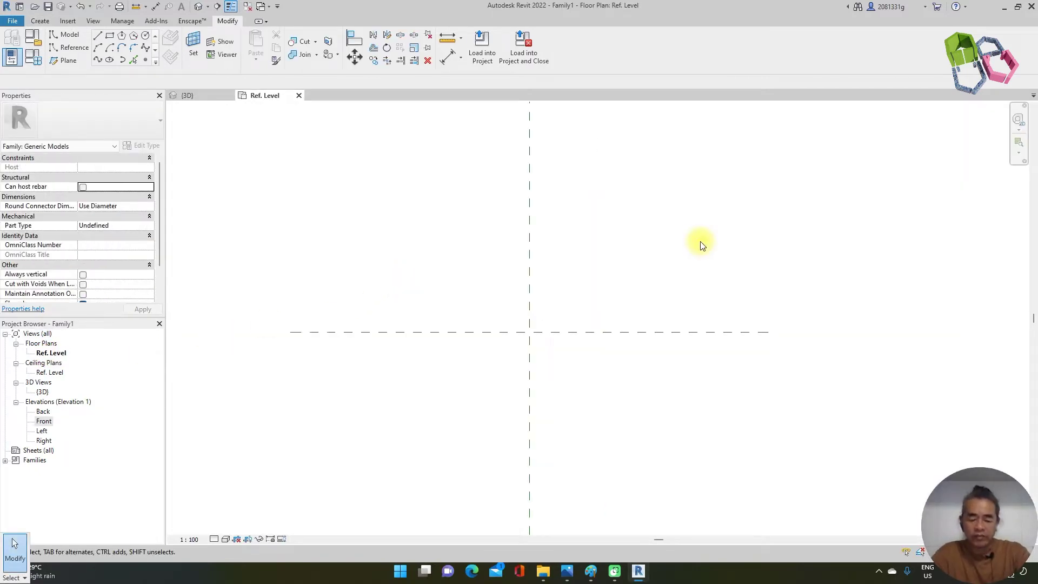
key(p)
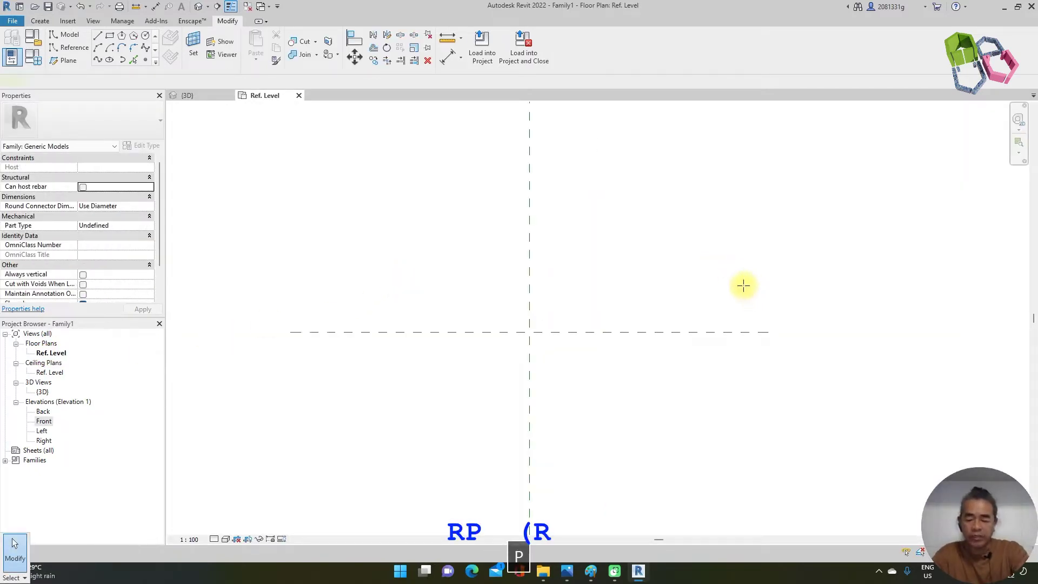
click(747, 233)
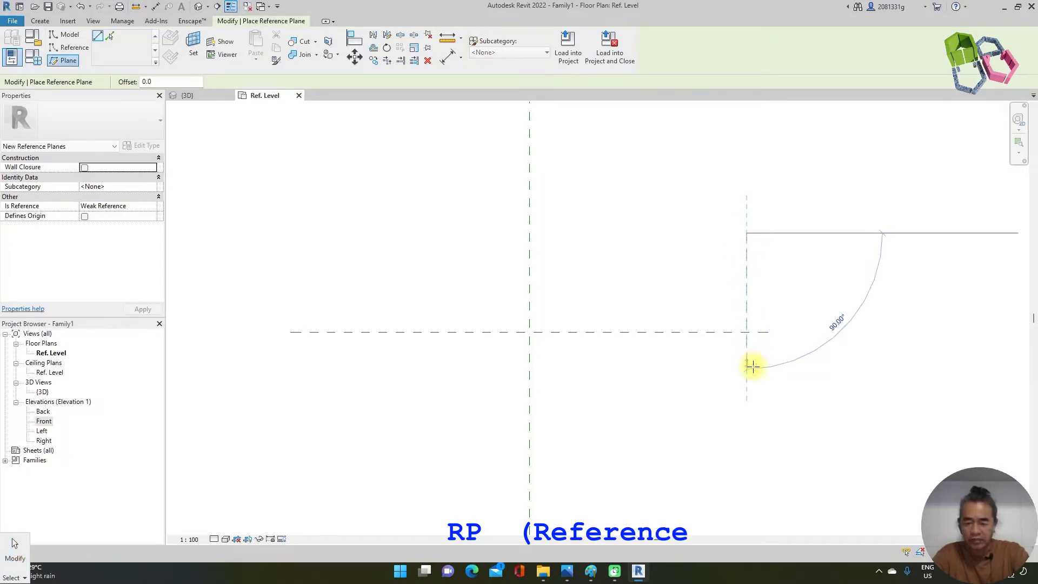
click(750, 430)
key(Escape)
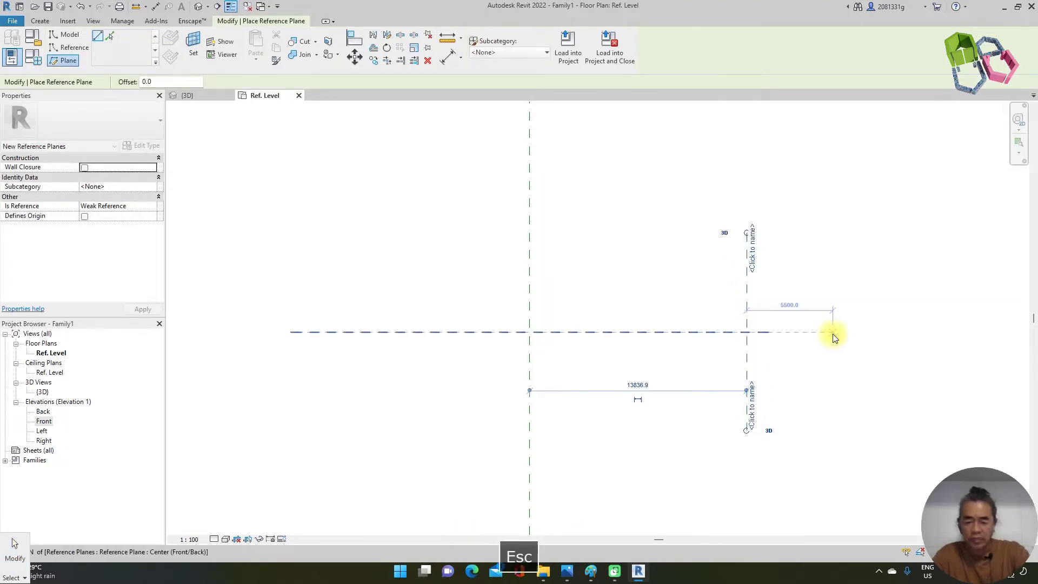
Add an aligned dimension between the vertical centre plane and the new reference plane to its right.
key(d)
key(i)
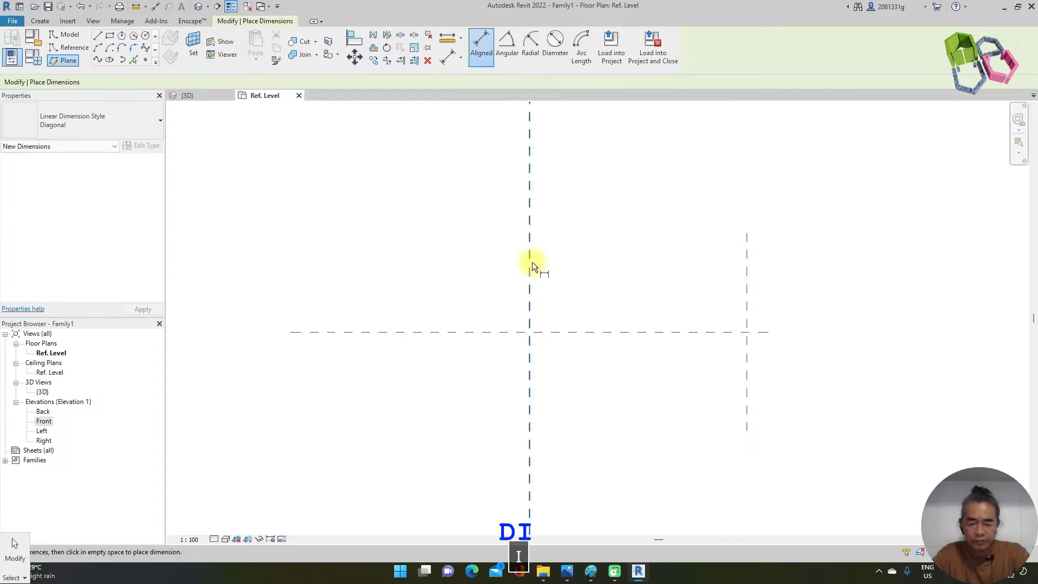
click(529, 261)
click(746, 259)
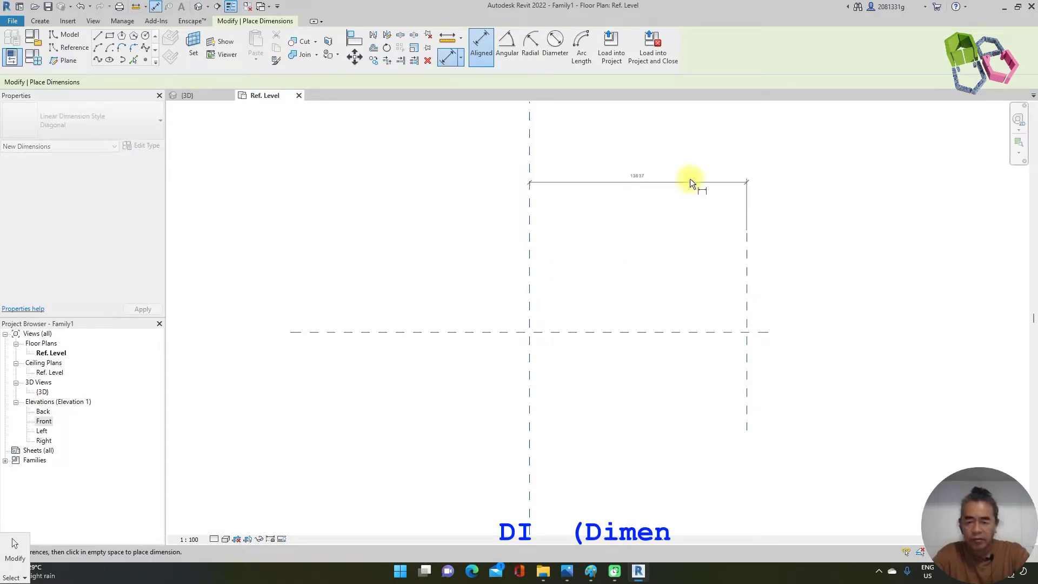
click(690, 178)
scroll(645, 182, up, 2)
key(Escape)
Set the distance between the vertical centre plane and the reference plane on its right to 30000 mm.
click(781, 313)
click(641, 174)
text(3)
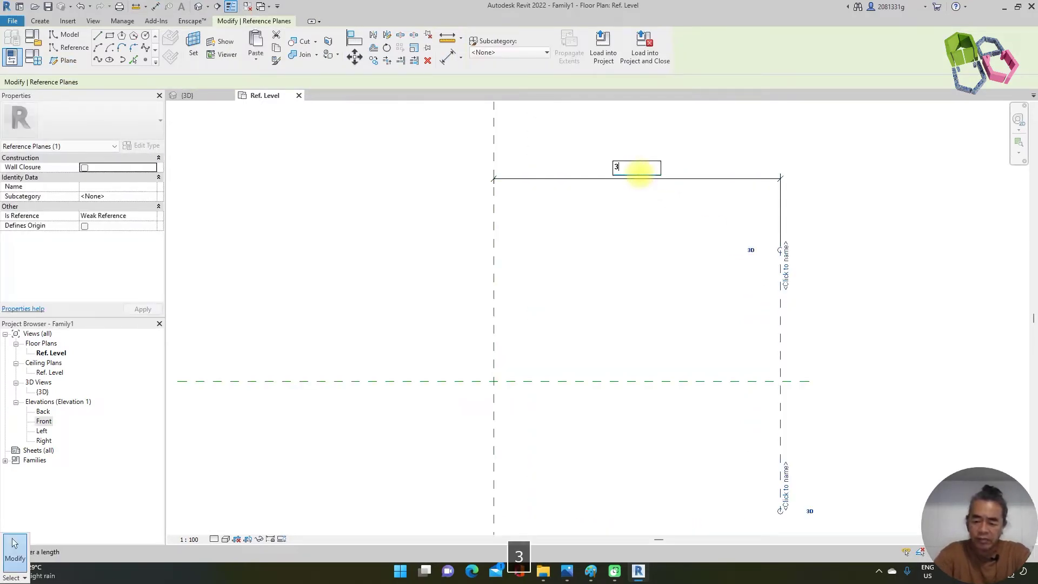
text(0000)
key(Return)
key(Escape)
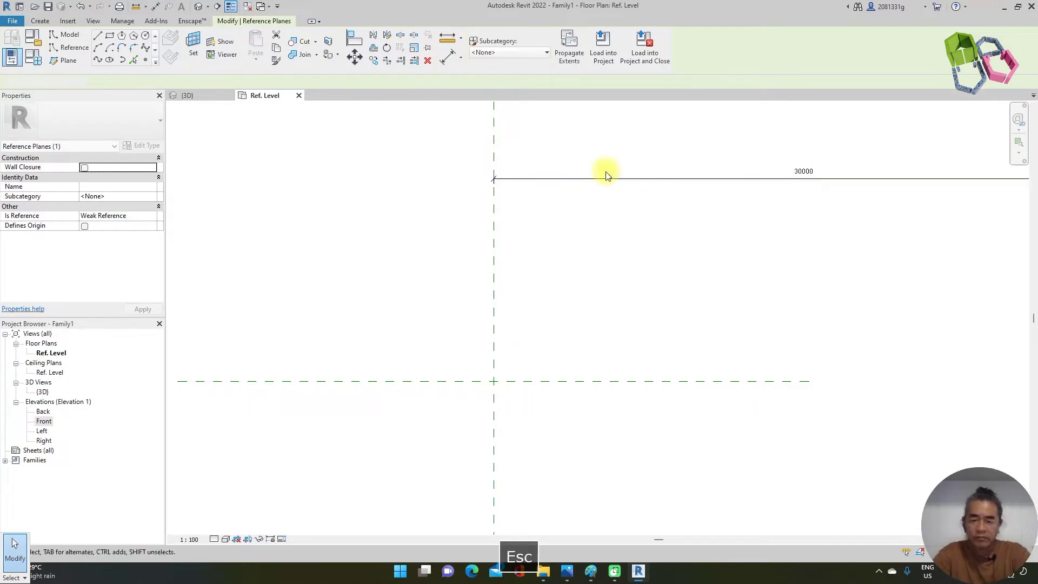
Name the vertical reference plane at the far end of the 30000 mm dimension End.
double_click(42, 431)
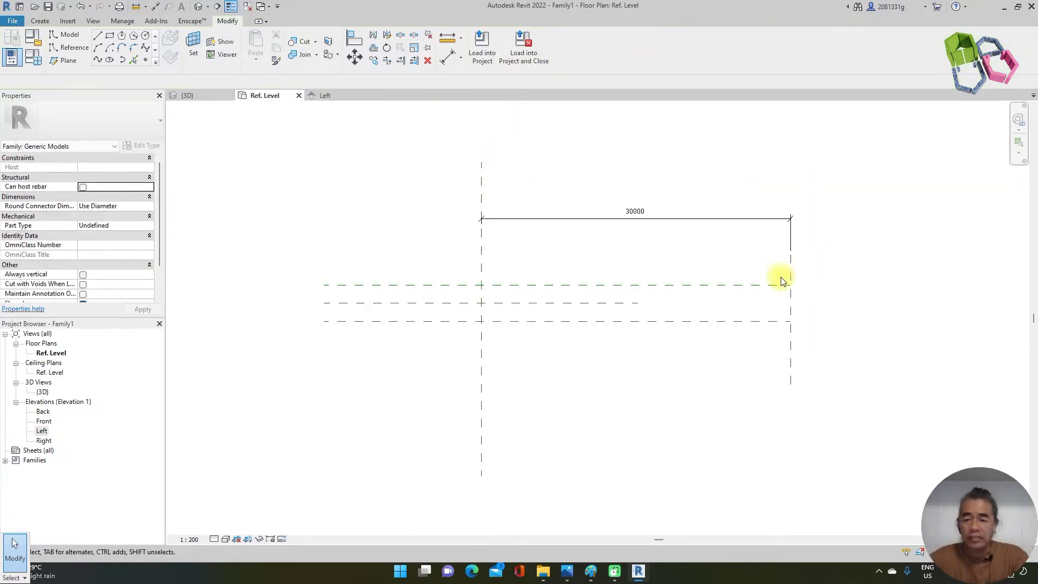
click(789, 272)
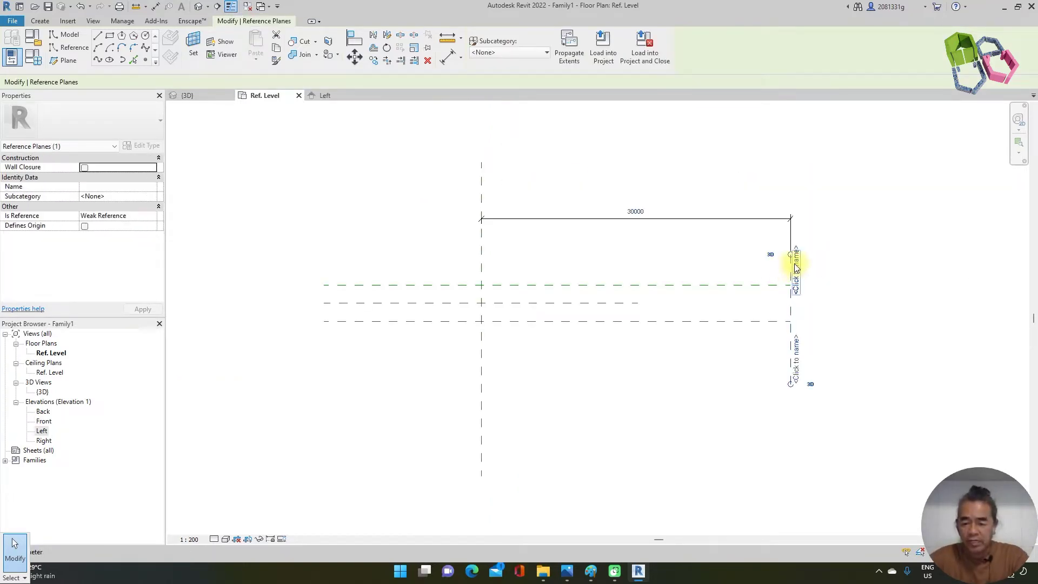
click(796, 264)
text(E)
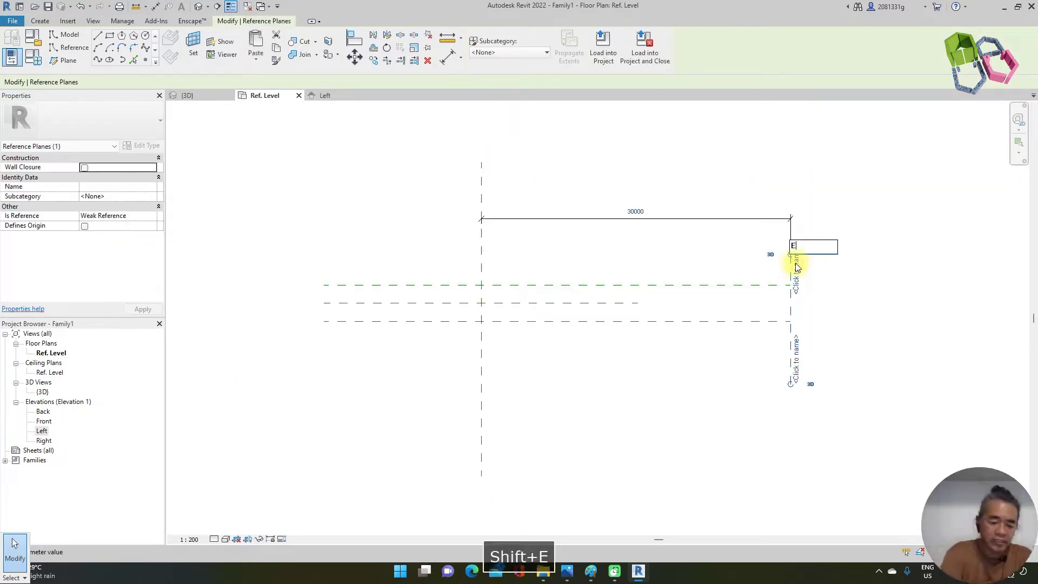
text(nd)
key(Return)
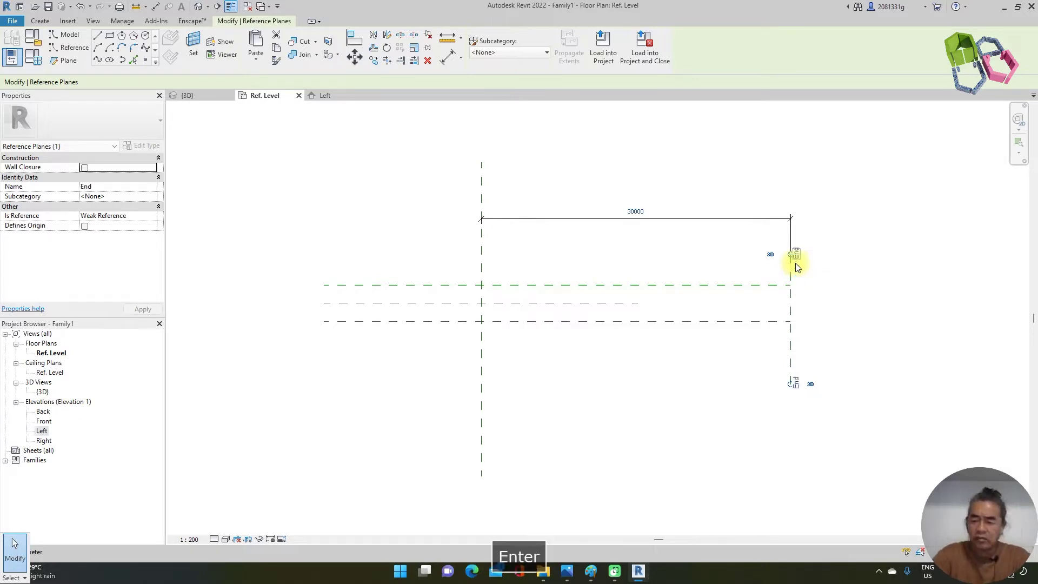
click(668, 173)
In the Left elevation, draw vertical reference planes about 3300 mm left and 2500 mm right of the centre plane.
double_click(41, 431)
click(41, 430)
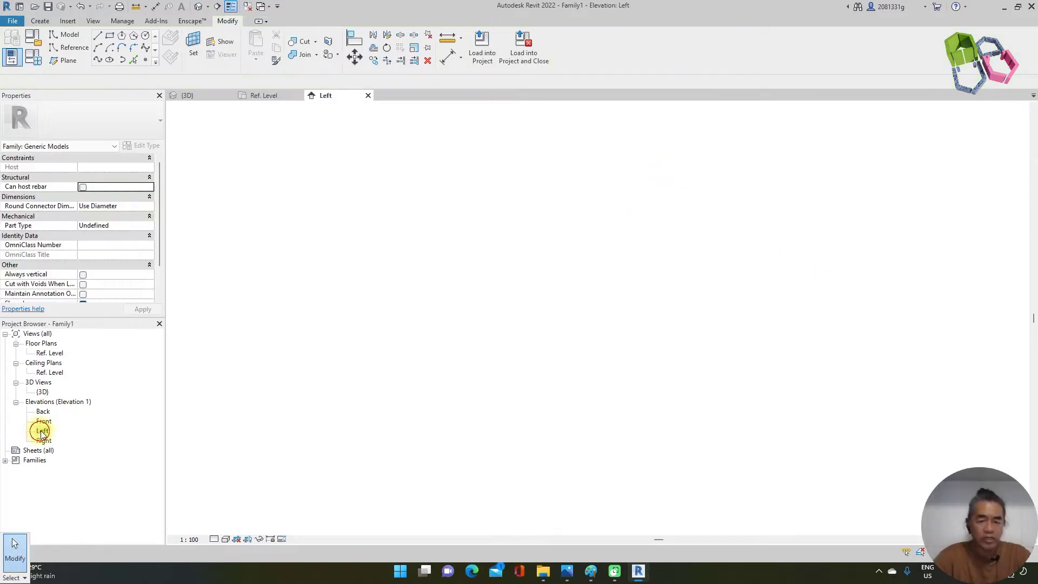
scroll(454, 233, down, 3)
scroll(544, 228, up, 2)
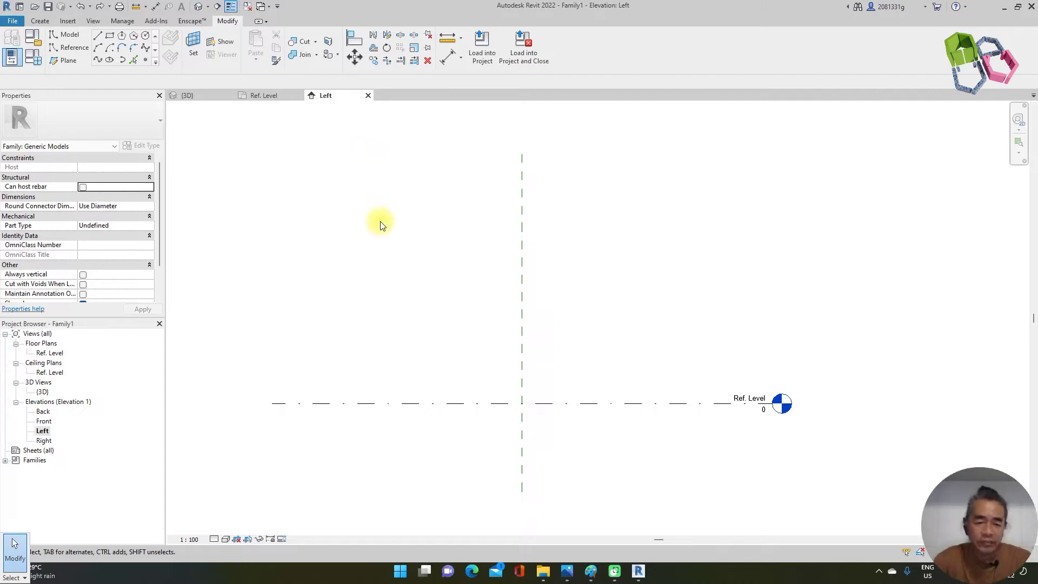
key(p)
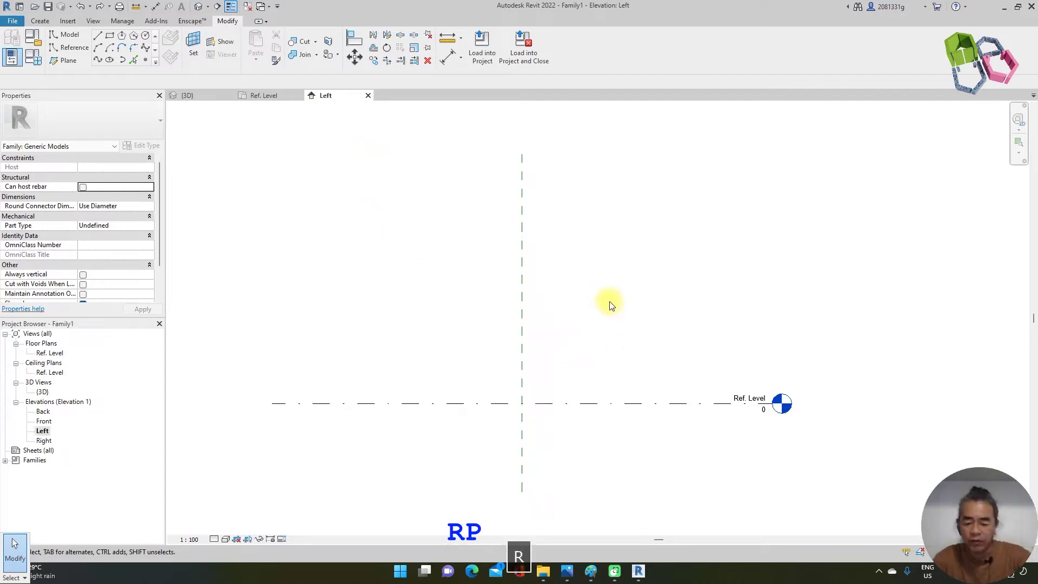
key(p)
click(468, 285)
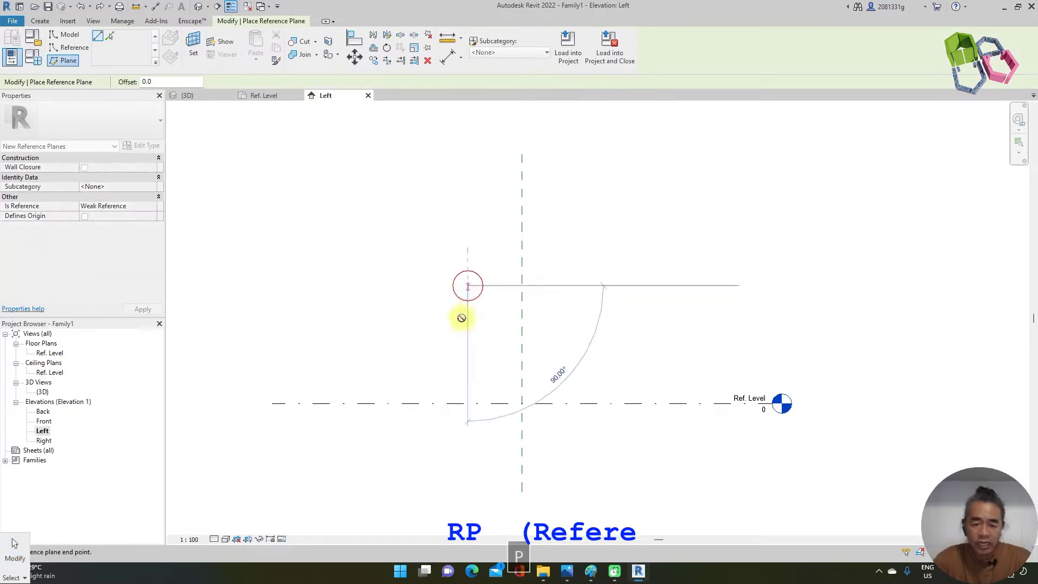
click(466, 452)
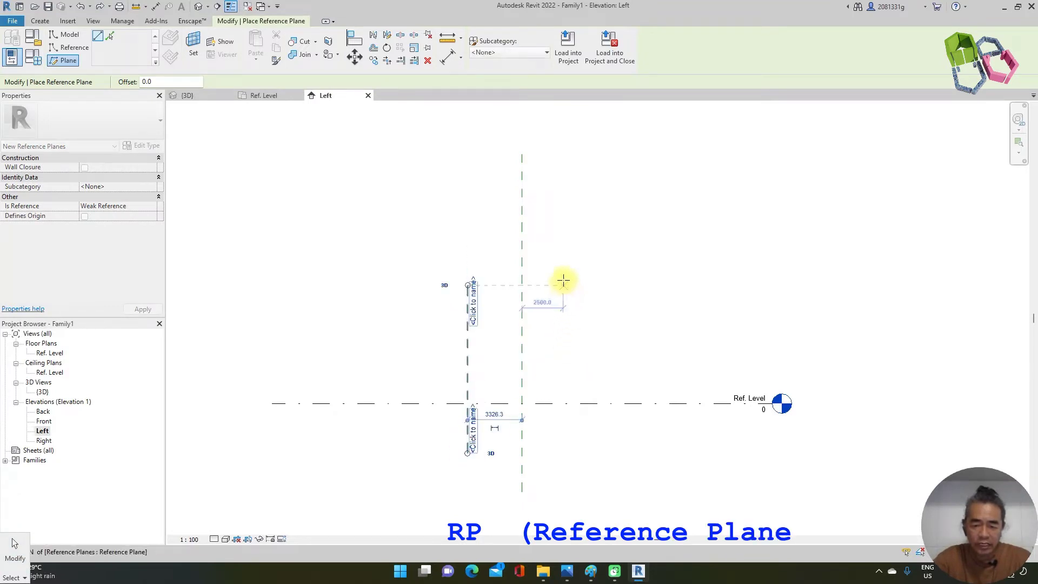
click(564, 282)
click(563, 452)
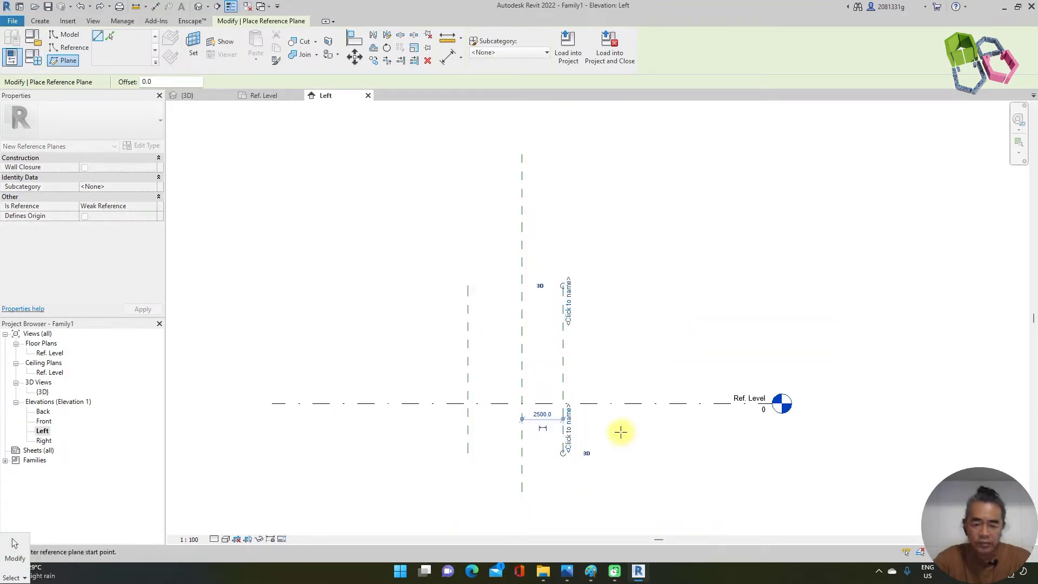
Draw horizontal reference planes about 6260 mm above and 1400 mm below the Ref. Level, crossing both vertical planes.
click(435, 301)
click(601, 300)
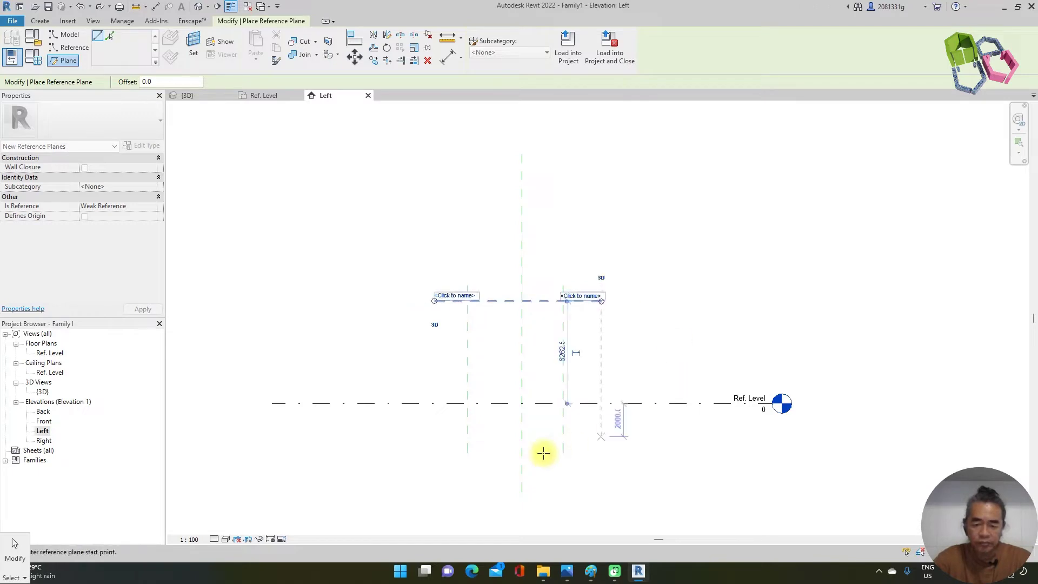
click(434, 427)
click(600, 426)
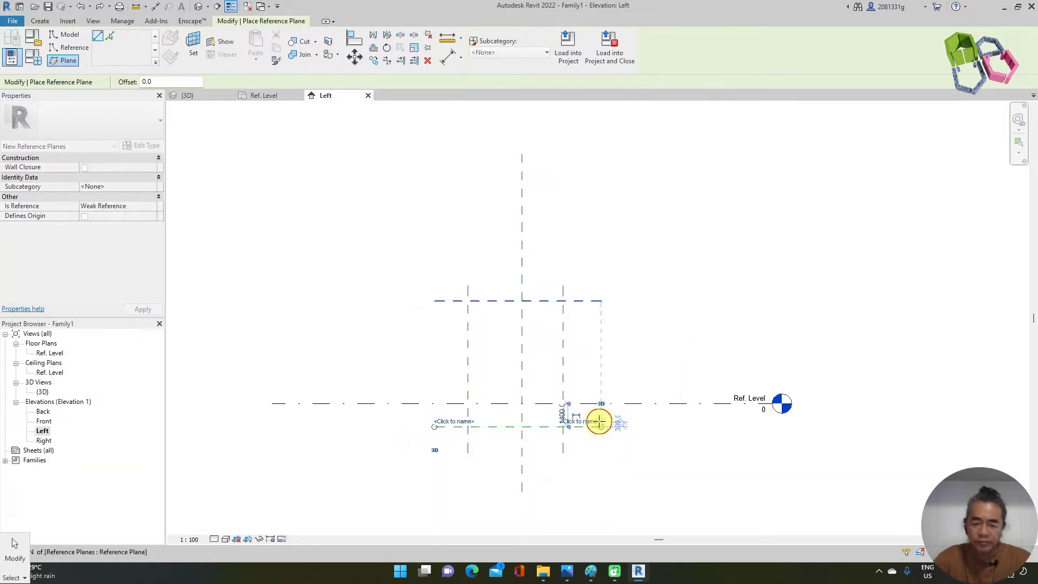
Dimension the two outer vertical reference planes through the centre plane and make both spacings equal (EQ).
key(Escape)
key(d)
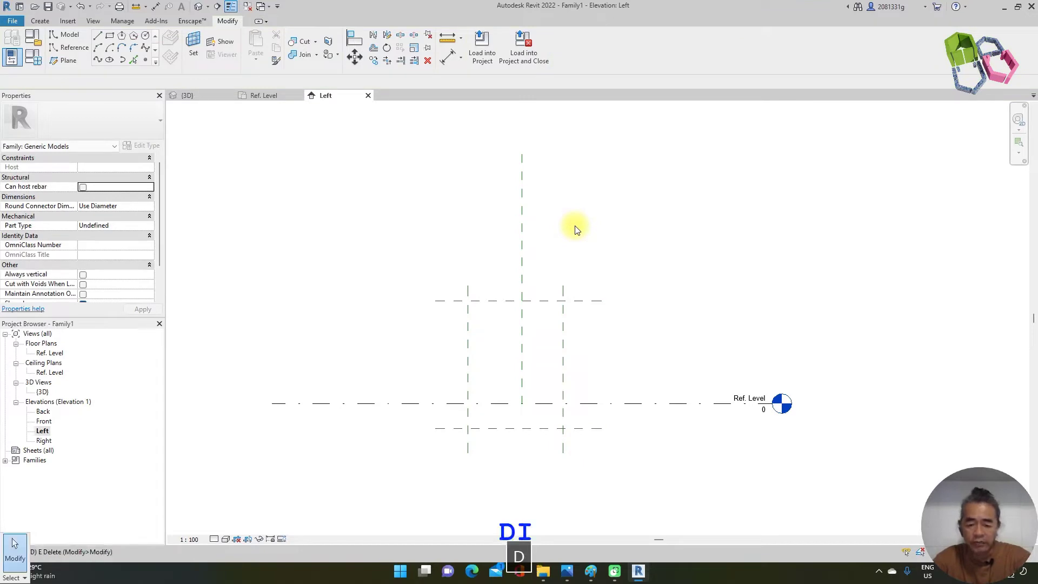
key(i)
click(469, 323)
click(563, 325)
click(565, 257)
click(515, 236)
Dimension the overall width between the outer vertical planes and the overall height between the two horizontal planes.
click(468, 296)
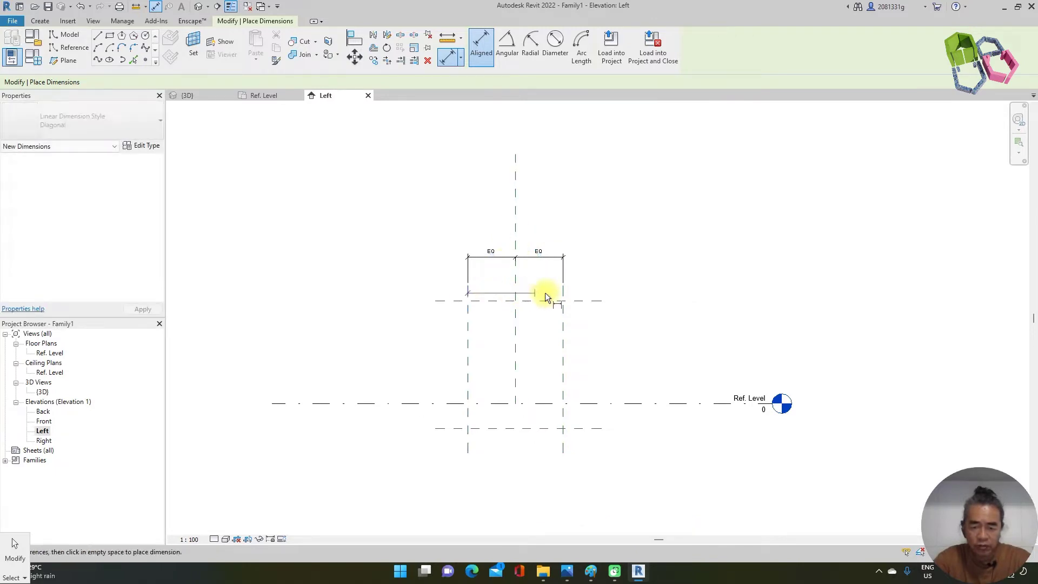
click(564, 293)
click(559, 241)
click(447, 299)
click(456, 429)
click(394, 345)
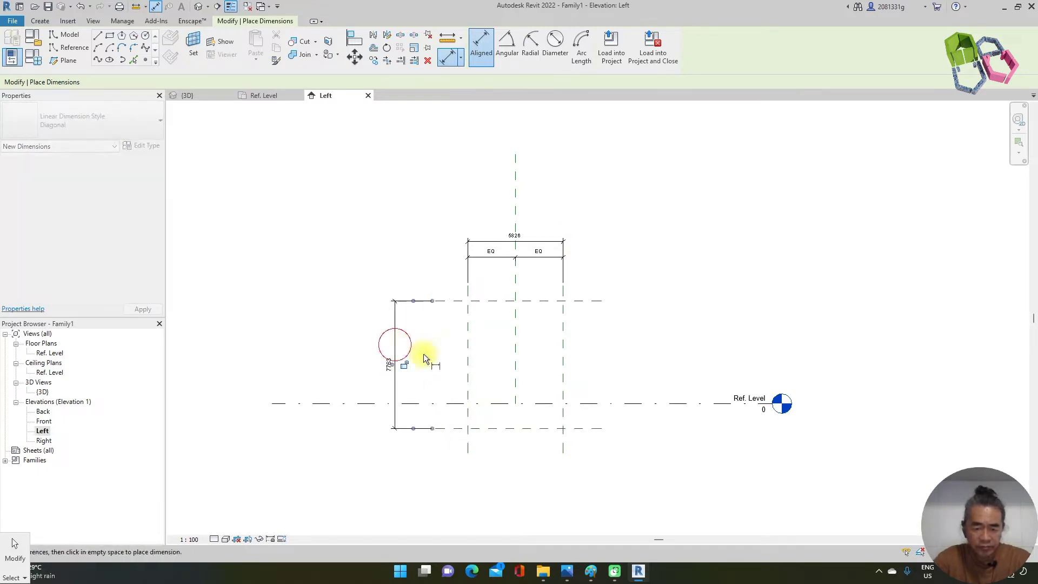
Dimension the distance from the Ref. Level down to the lower horizontal reference plane.
click(454, 404)
click(454, 428)
scroll(439, 412, up, 2)
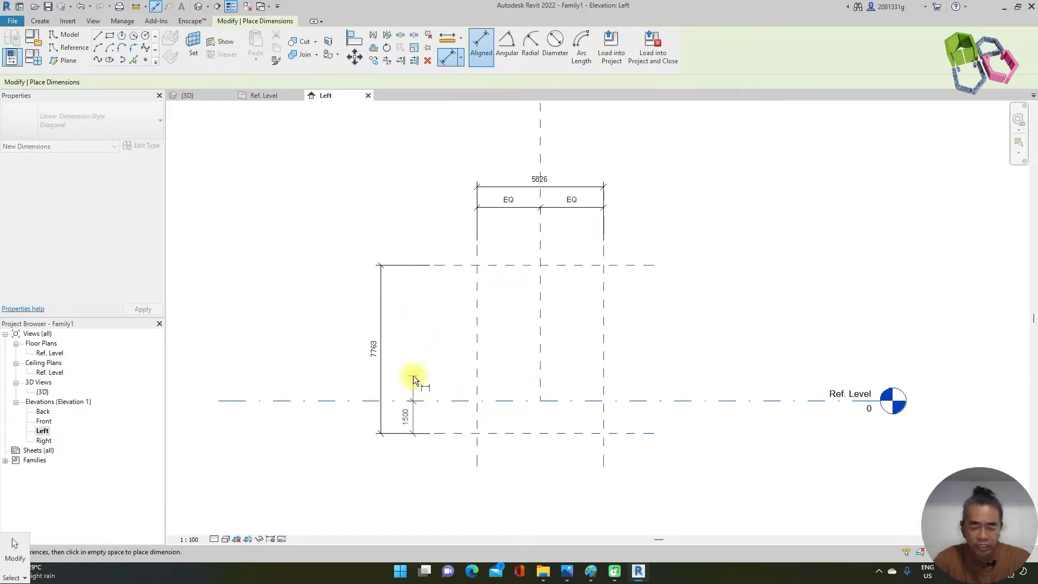
click(413, 375)
scroll(414, 430, up, 4)
key(Escape)
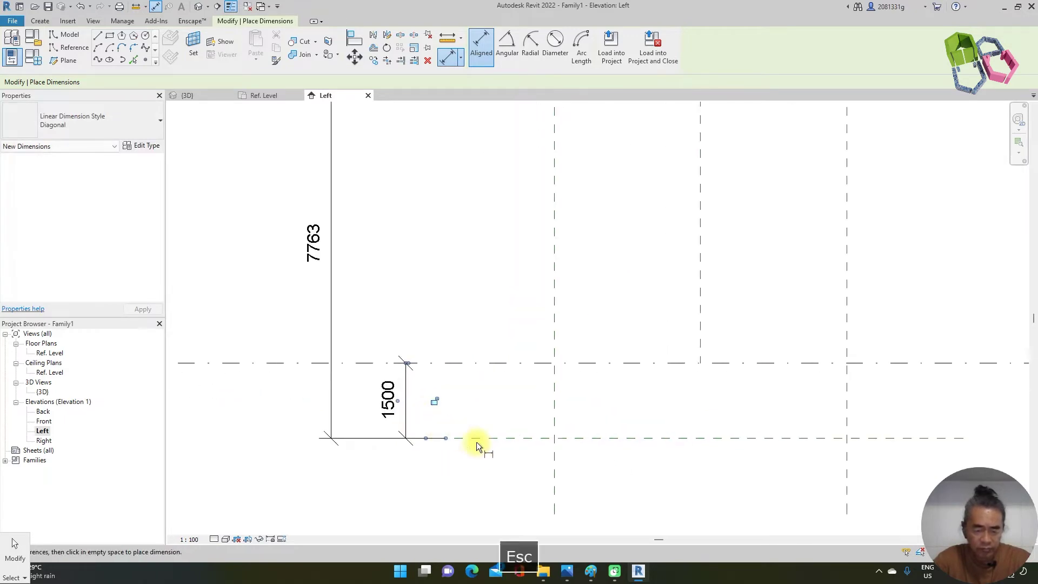
key(Escape)
Set the distance between the lower reference plane and the Ref. Level to 500 mm.
click(427, 438)
click(392, 401)
text(500)
key(Return)
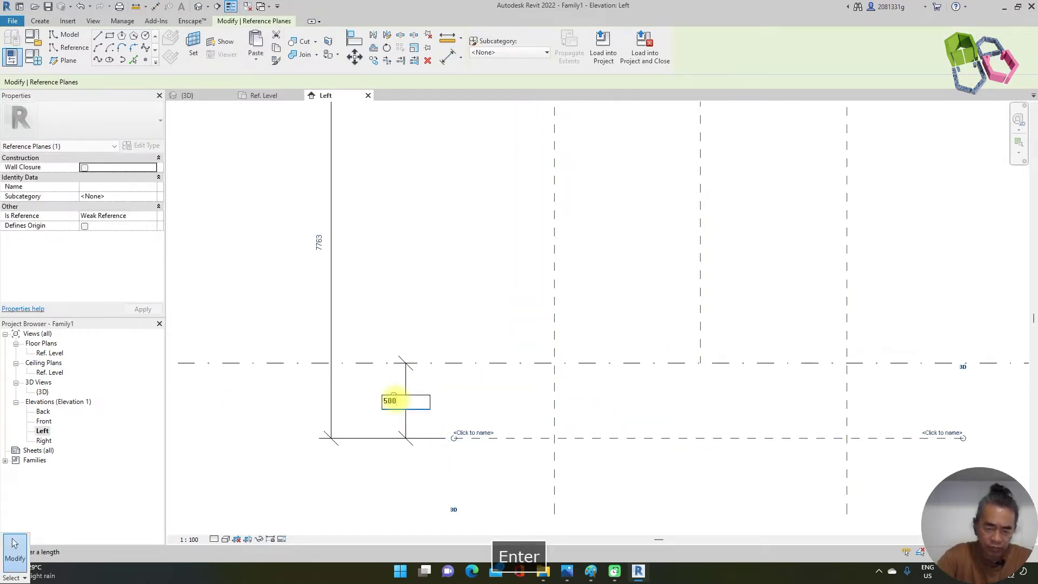
key(Escape)
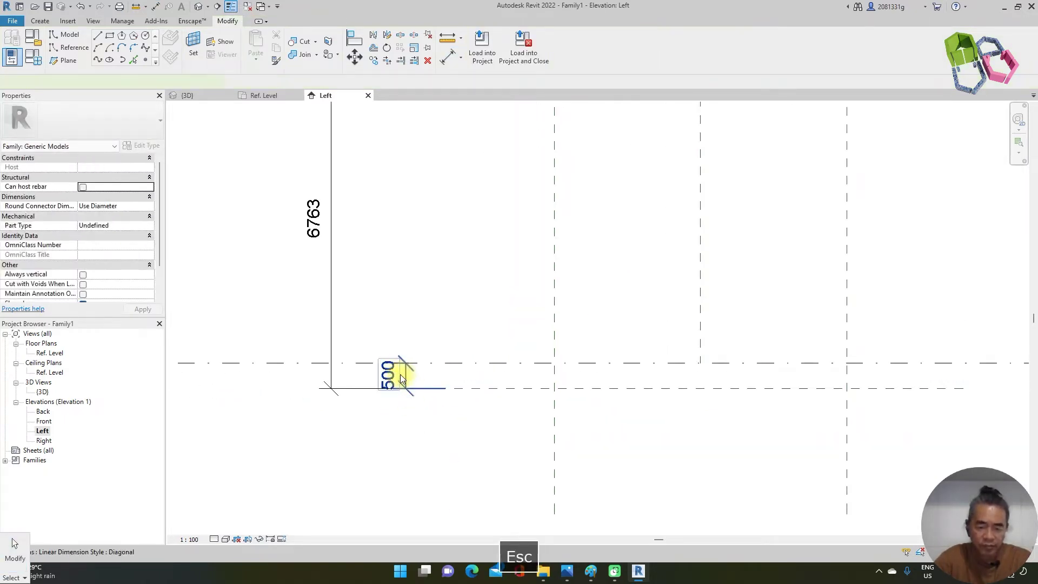
click(401, 374)
key(Escape)
Set the overall height and overall width between the outer reference planes to 3500 mm each.
scroll(445, 445, down, 2)
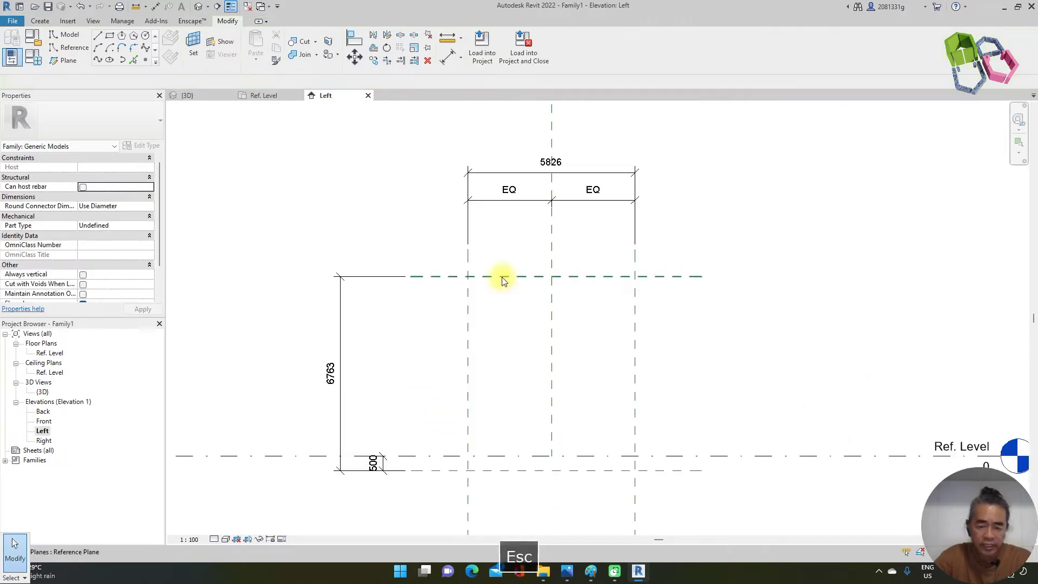
click(502, 277)
scroll(531, 204, up, 8)
click(532, 200)
text(3500)
key(Return)
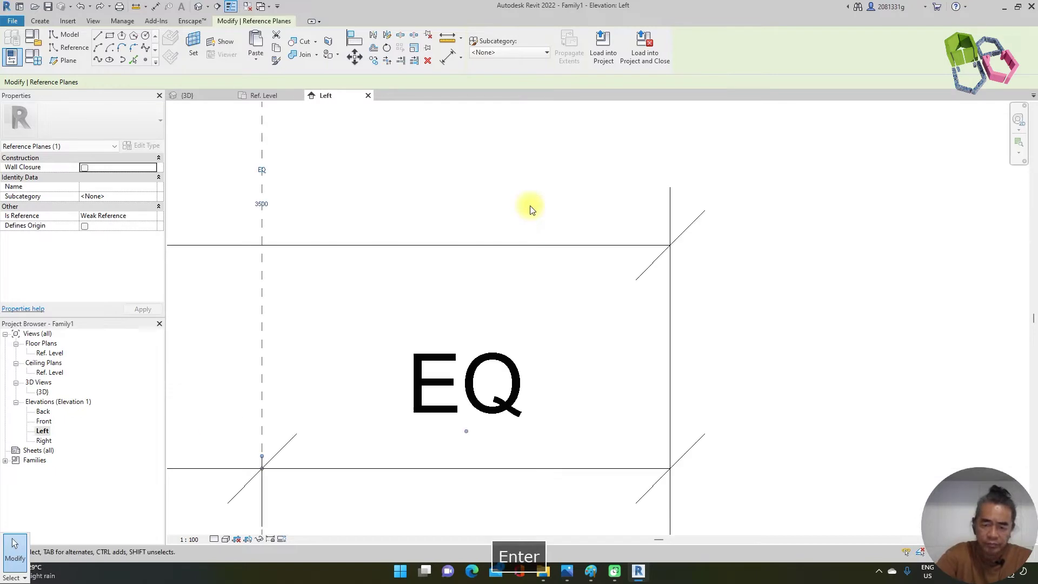
scroll(627, 162, down, 3)
scroll(627, 162, down, 4)
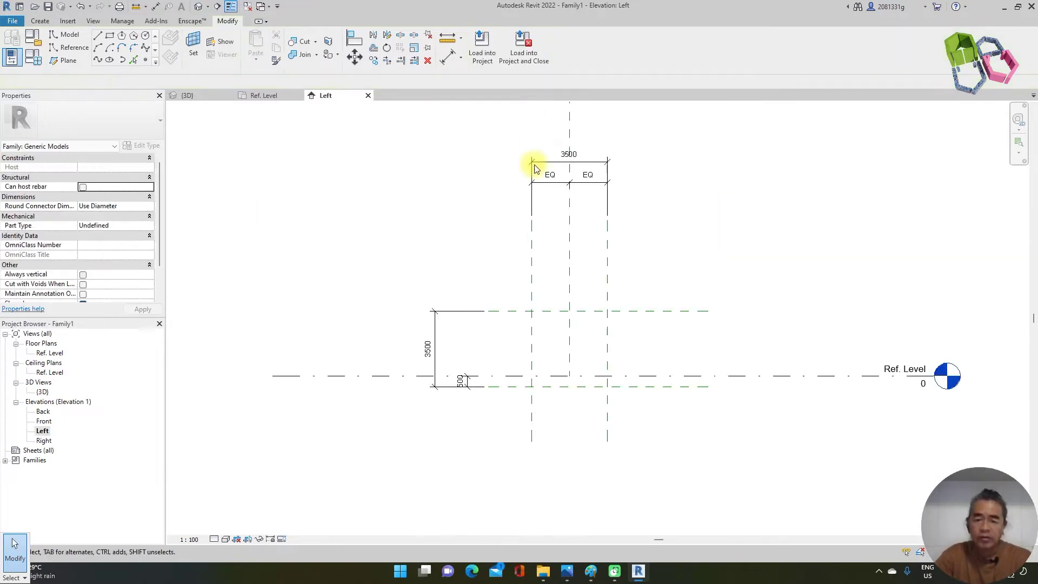
key(Escape)
Move the overall width and EQ dimensions down, closer to the upper horizontal reference plane.
click(577, 185)
drag(572, 181, 575, 234)
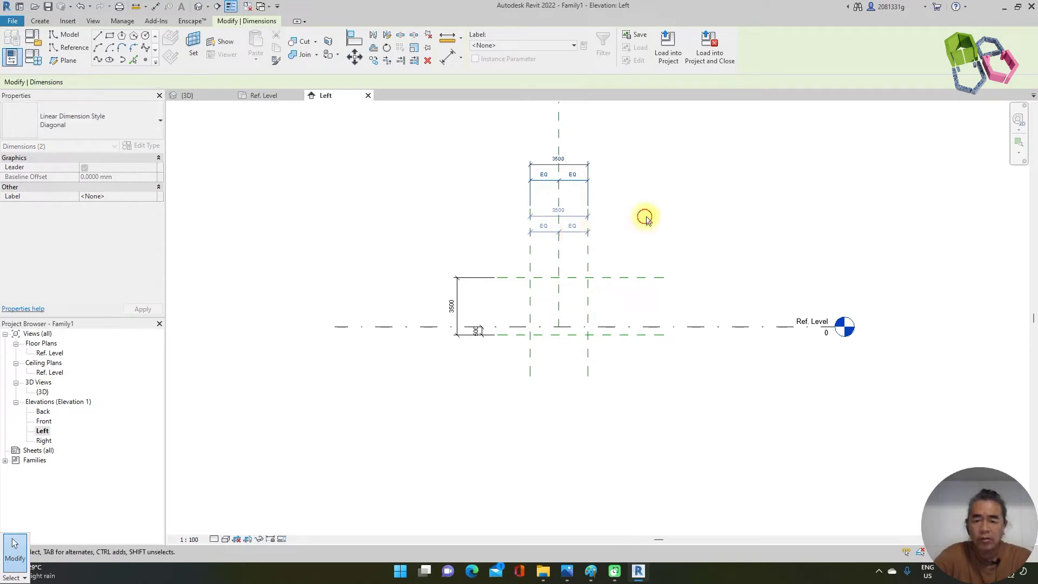
click(645, 216)
Tile the Left elevation, Ref. Level plan and 3D views, with the reference planes framed in each.
scroll(325, 167, up, 3)
key(w)
key(t)
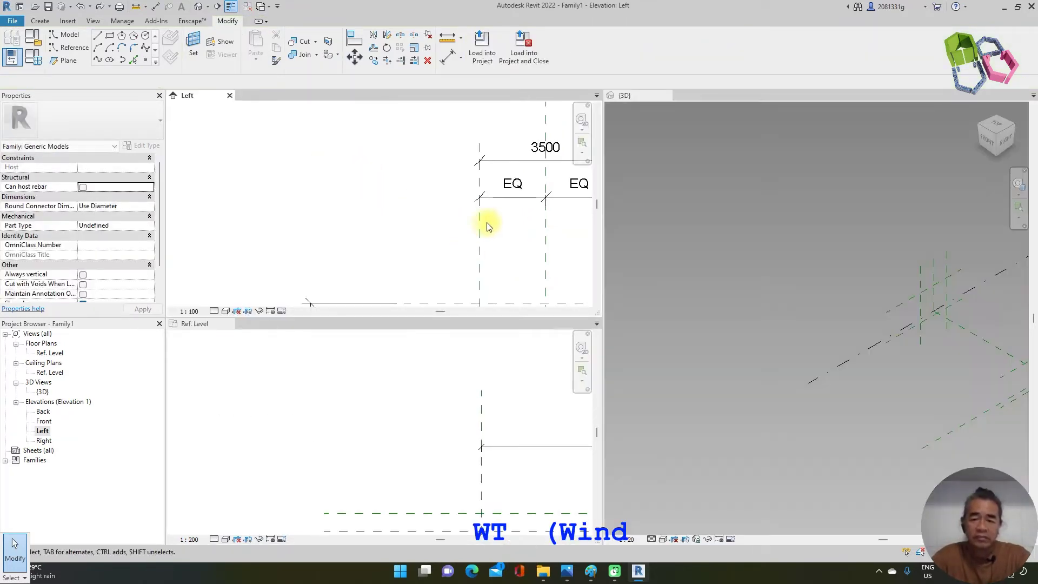
middle_click(663, 238)
scroll(303, 168, down, 5)
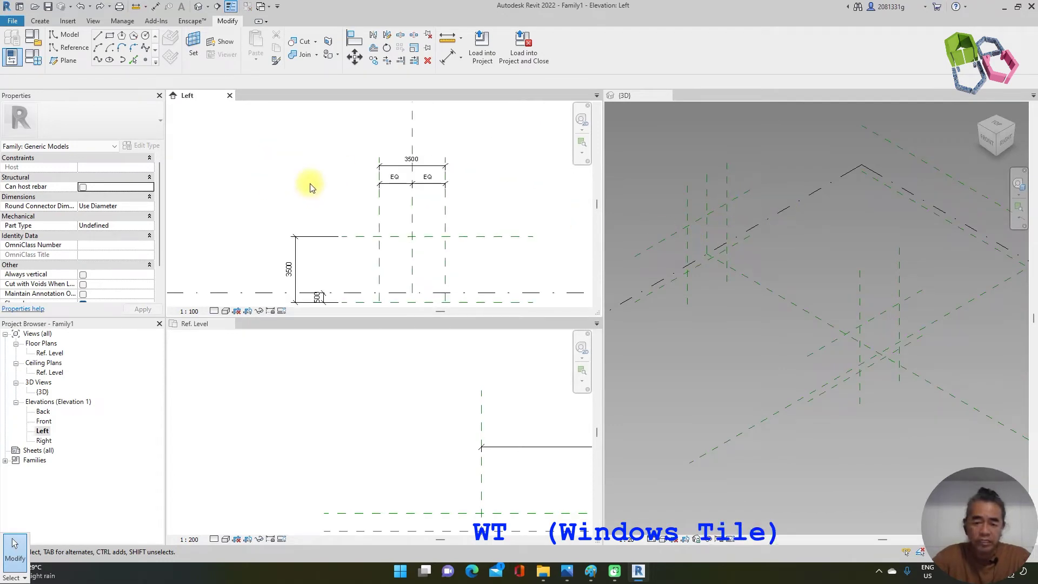
scroll(352, 238, down, 2)
scroll(442, 418, down, 5)
scroll(442, 418, up, 1)
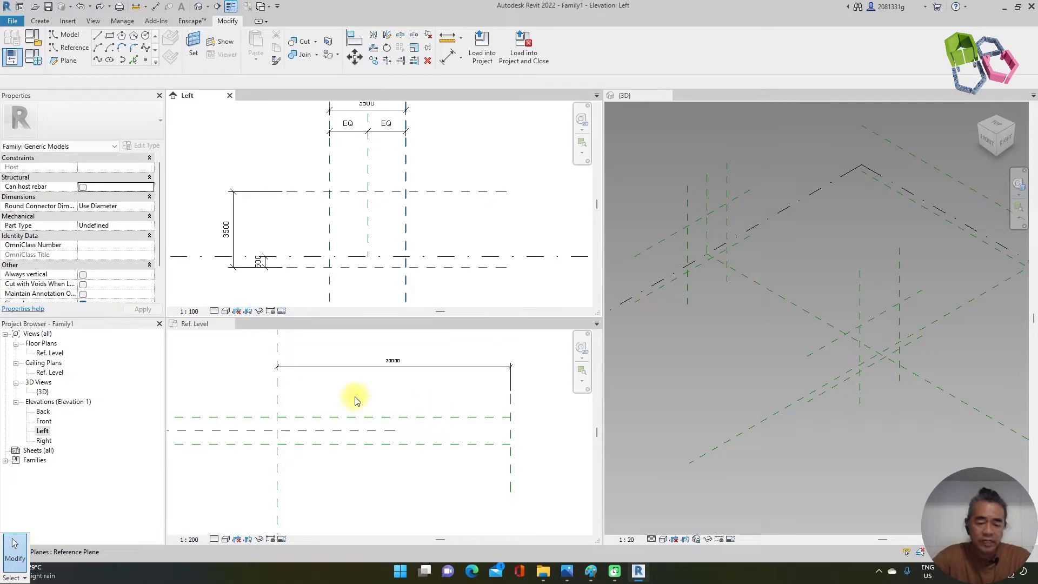
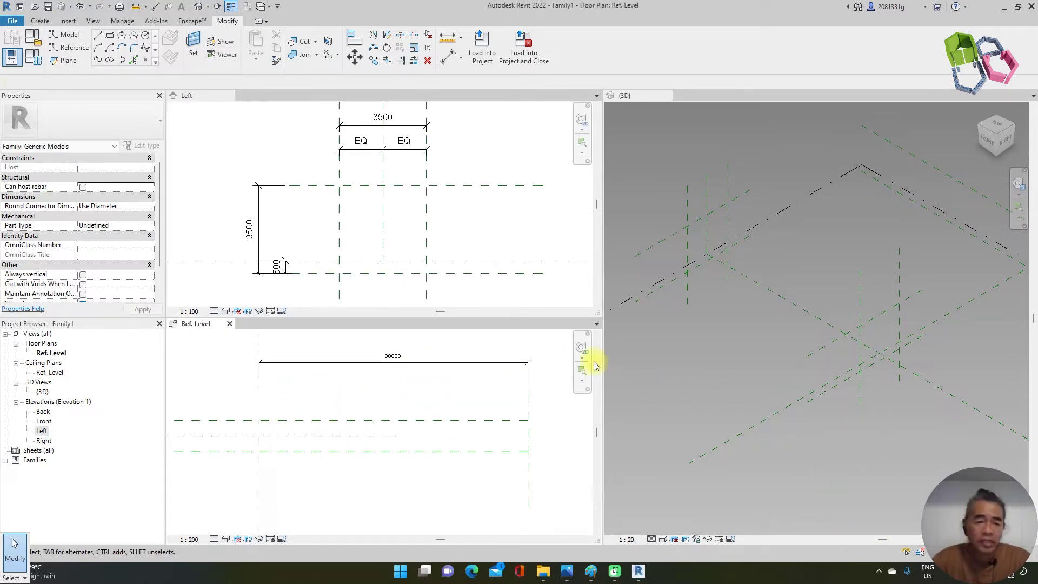
Start a rectangle of model lines in the Left elevation with Reference Plane : Center (Left/Right) as work plane.
click(207, 102)
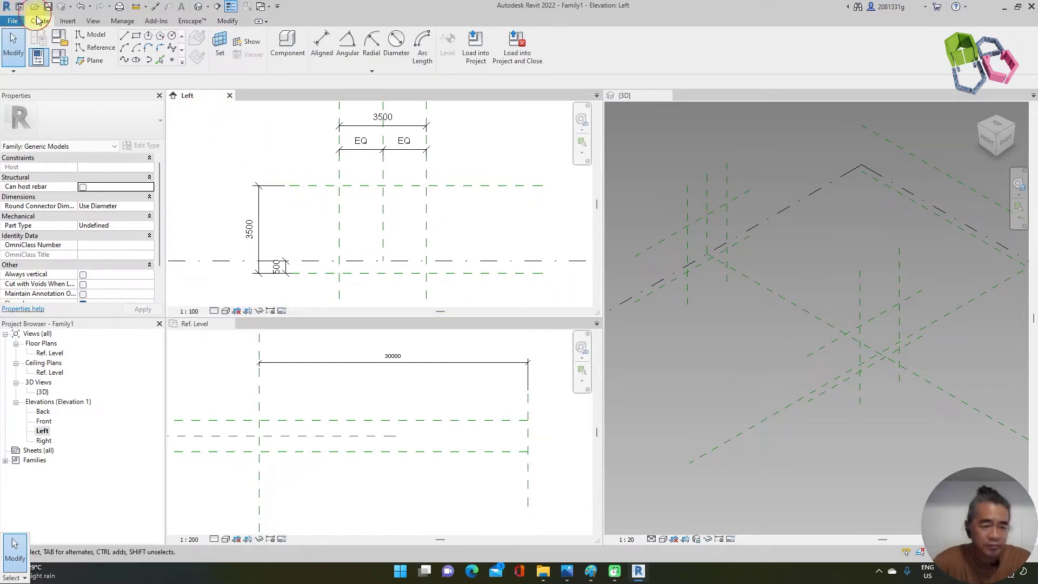
key(l)
key(i)
click(359, 244)
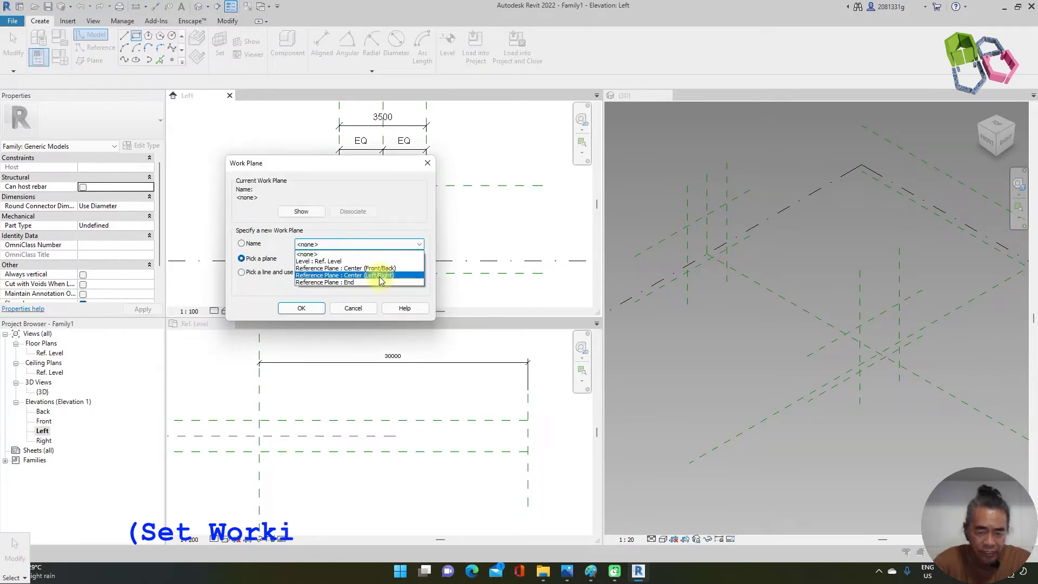
click(377, 276)
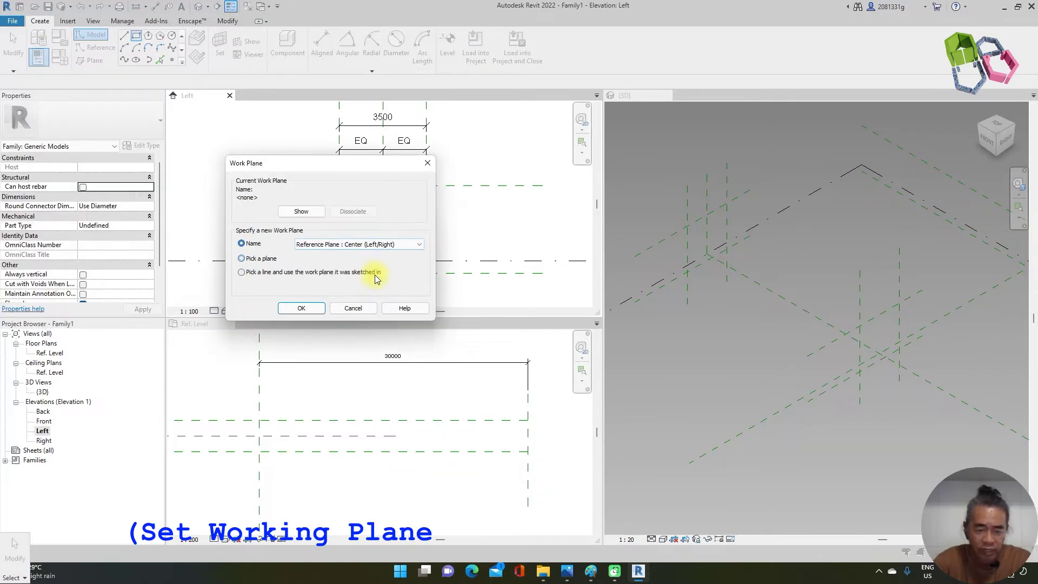
click(306, 311)
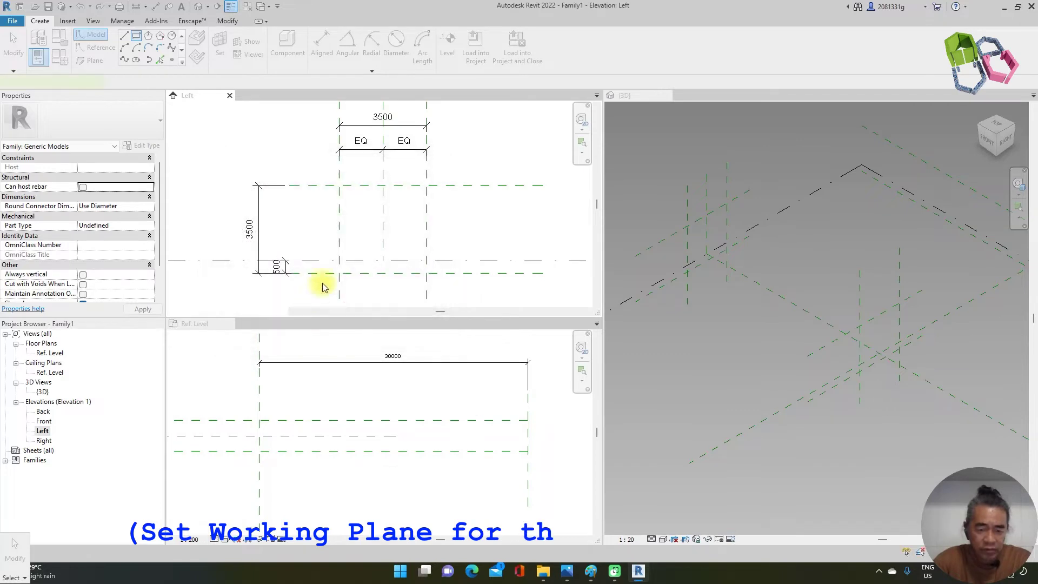
Draw the 3500 by 3500 mm rectangle between the intersections of the four outer reference planes on Center (Left/Right).
click(340, 185)
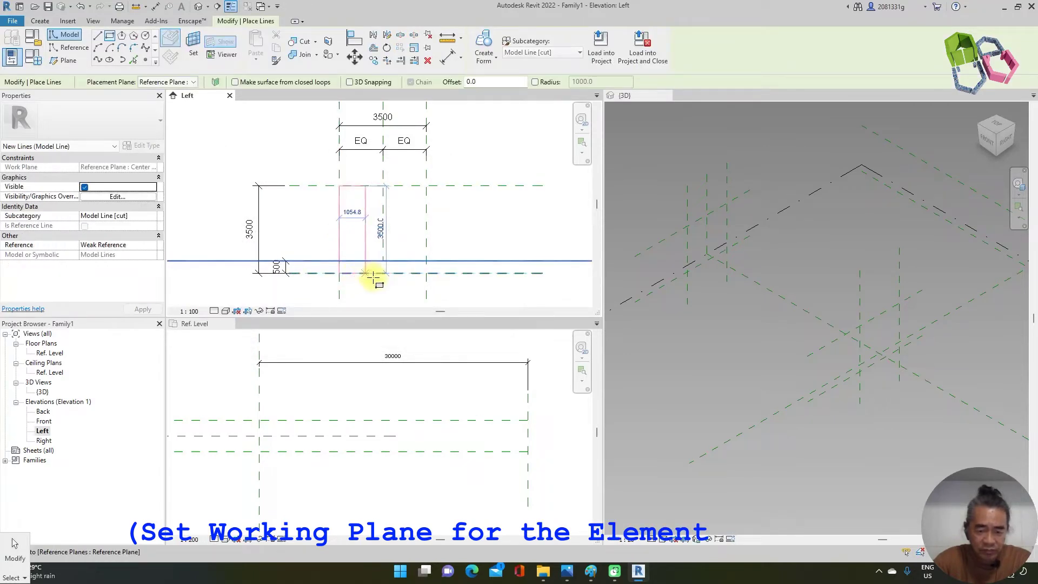
click(426, 273)
scroll(916, 225, up, 1)
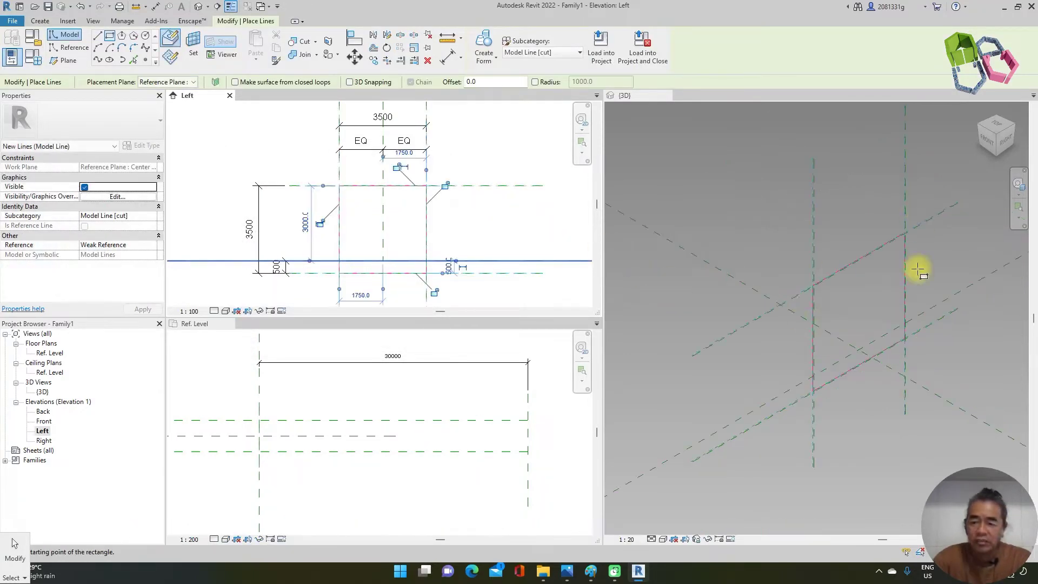
key(Escape)
key(Escape)
scroll(794, 333, down, 3)
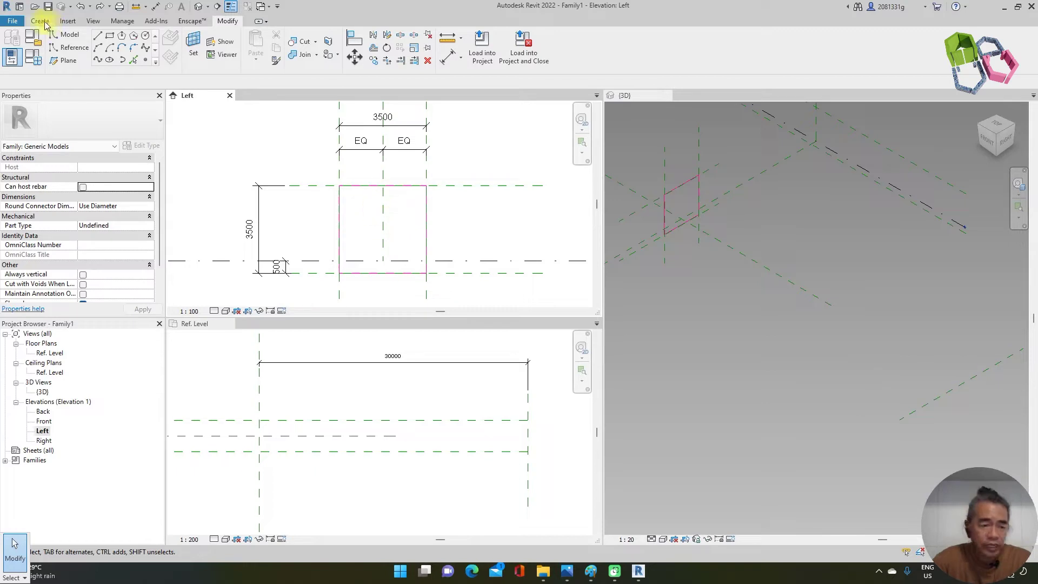
Set the work plane to Reference Plane : End.
click(195, 48)
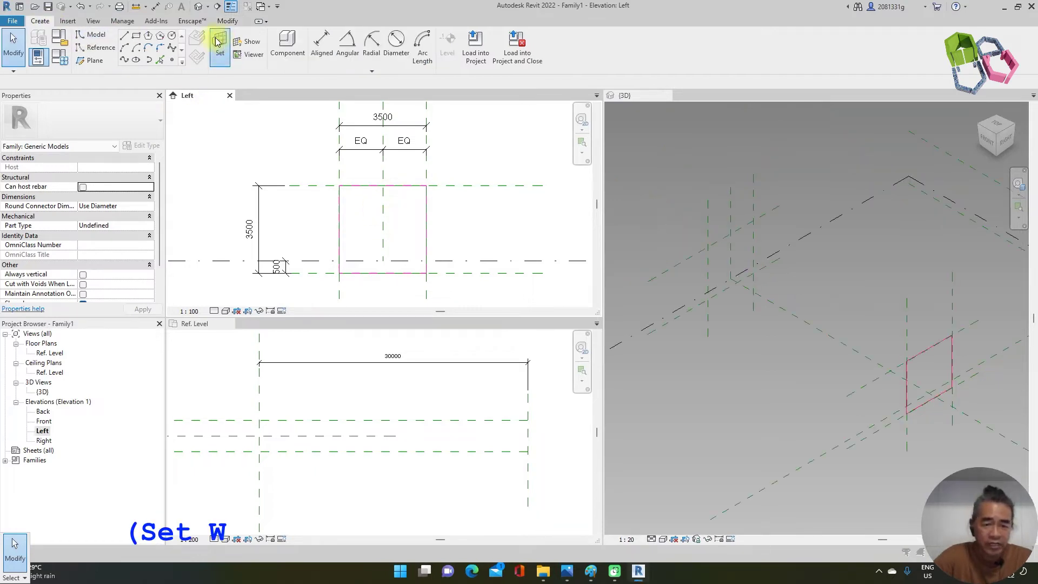
click(407, 244)
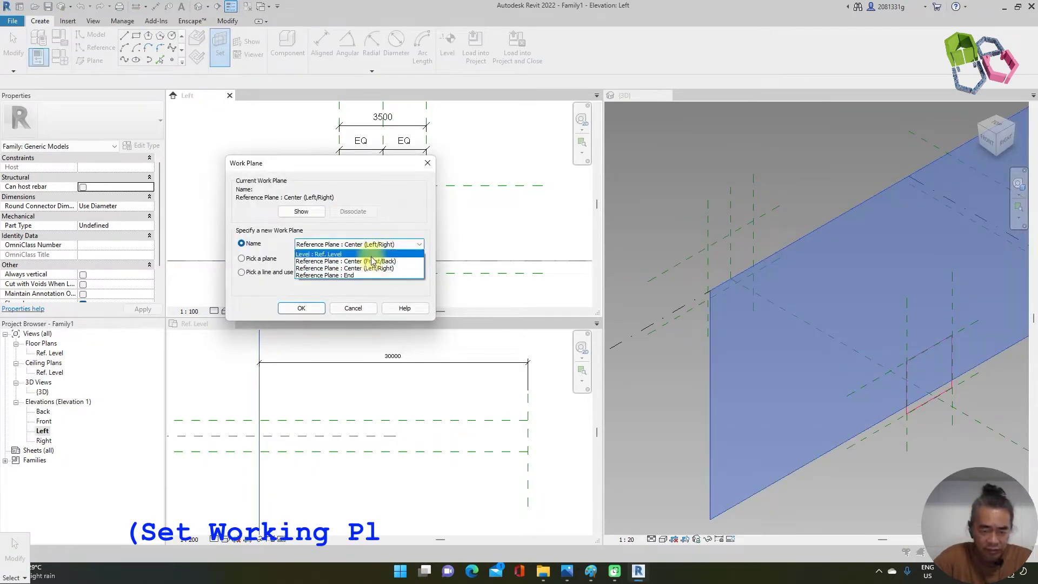
click(358, 278)
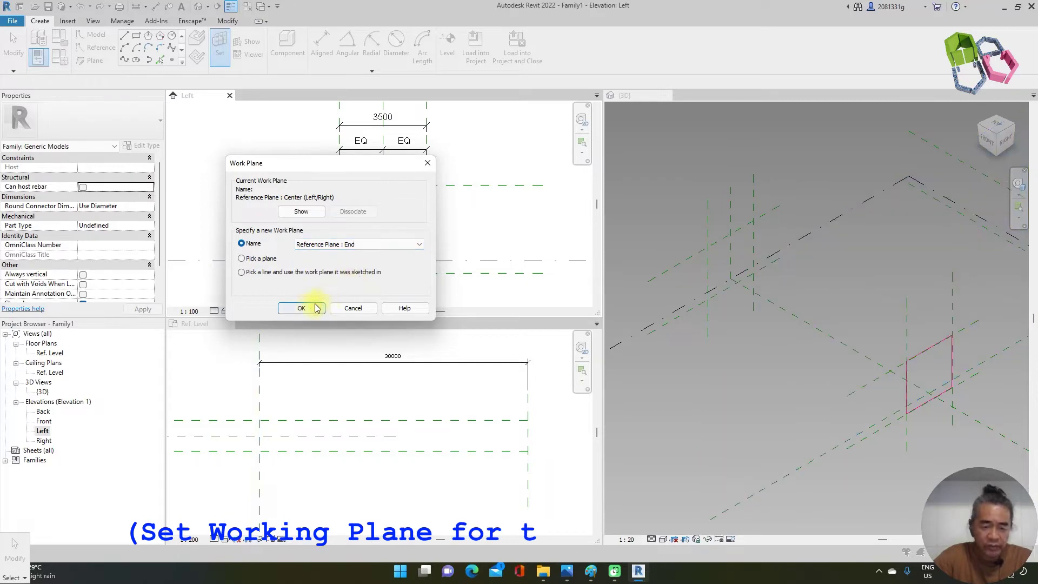
click(309, 308)
Draw a 3500 by 3500 mm model-line rectangle on the End plane, snapped to the same four reference plane intersections.
click(165, 60)
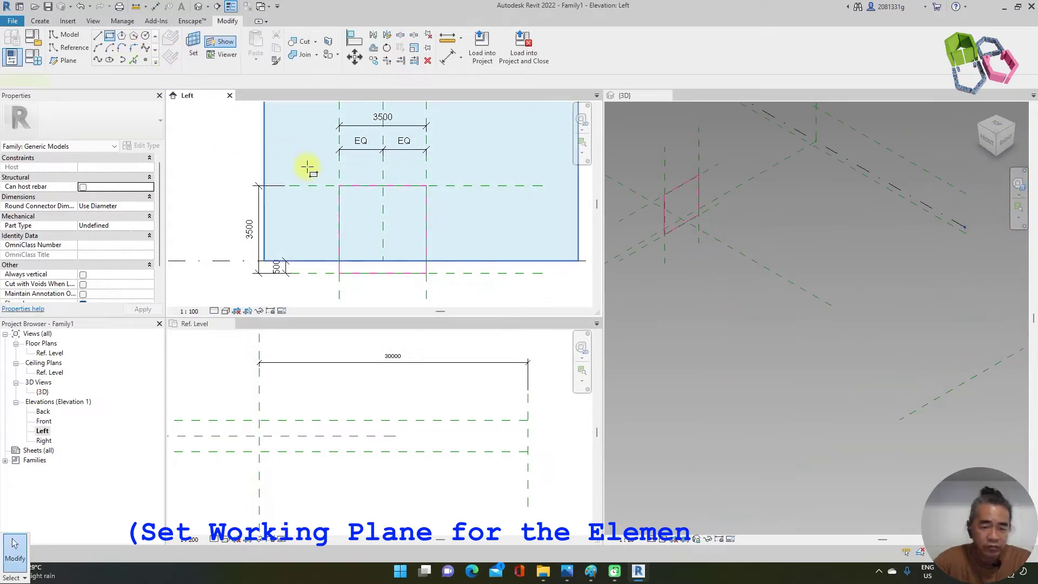
click(340, 186)
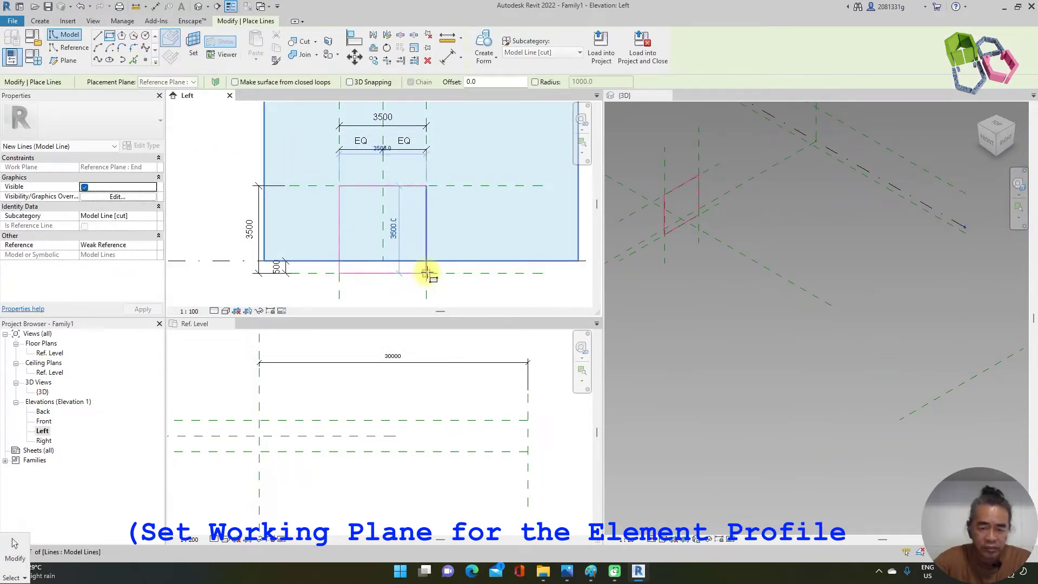
click(427, 273)
key(Escape)
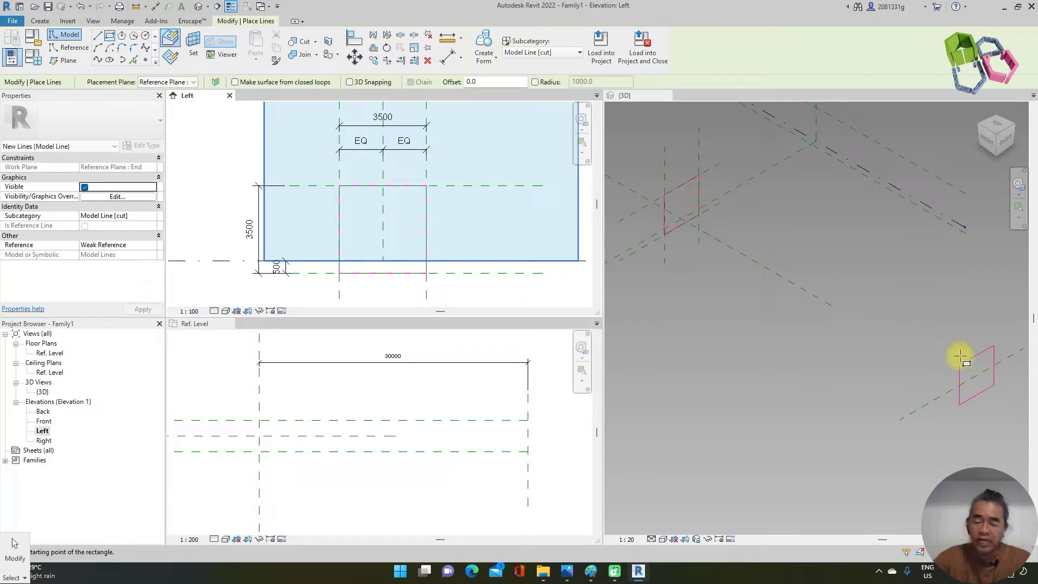
Rotate the rectangle on the Center (Left/Right) plane by 75 degrees about its centre in the 3D view.
drag(636, 166, 726, 248)
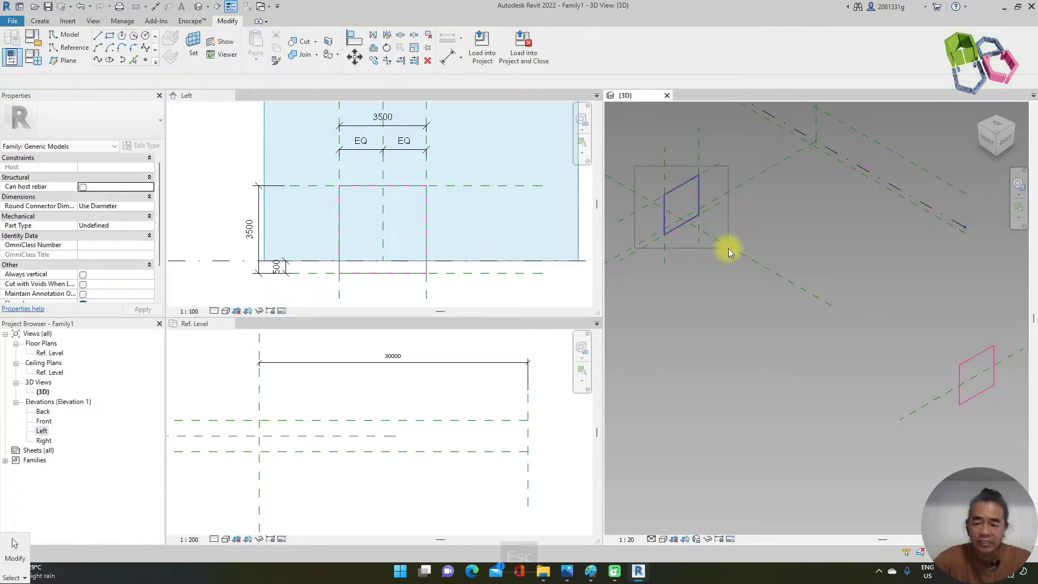
click(386, 50)
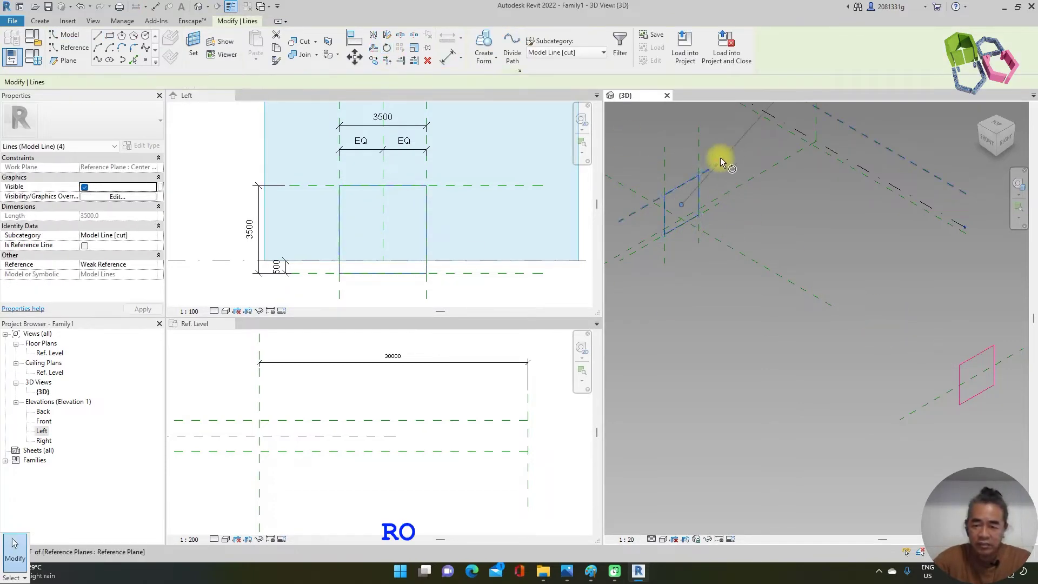
click(749, 158)
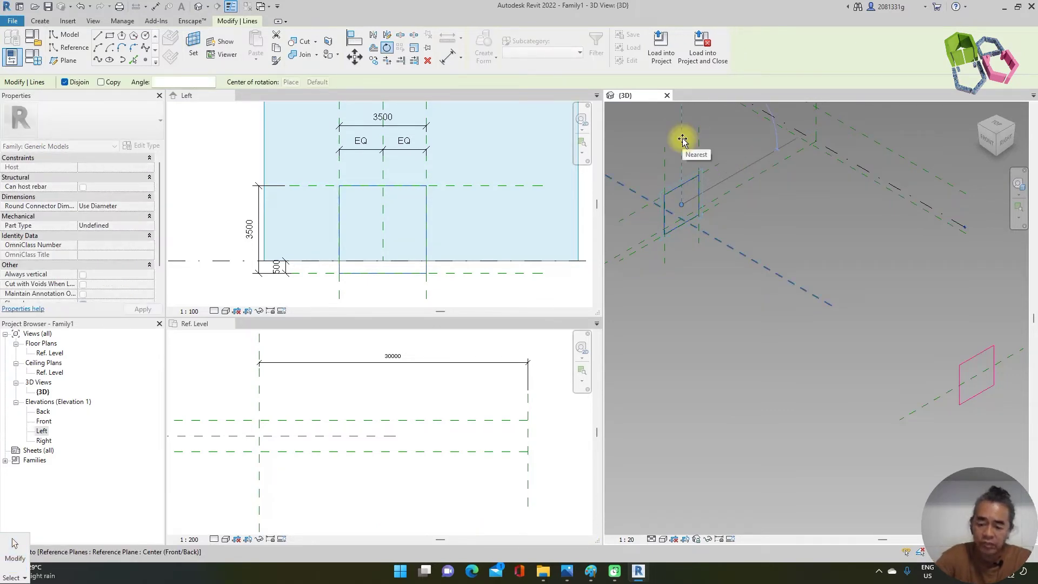
text(75)
key(Return)
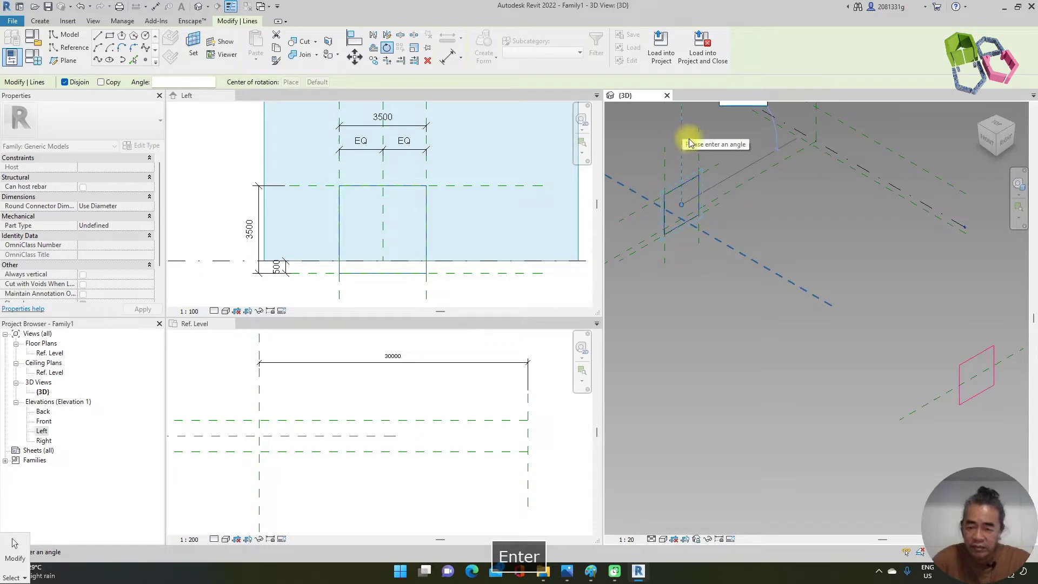
key(Escape)
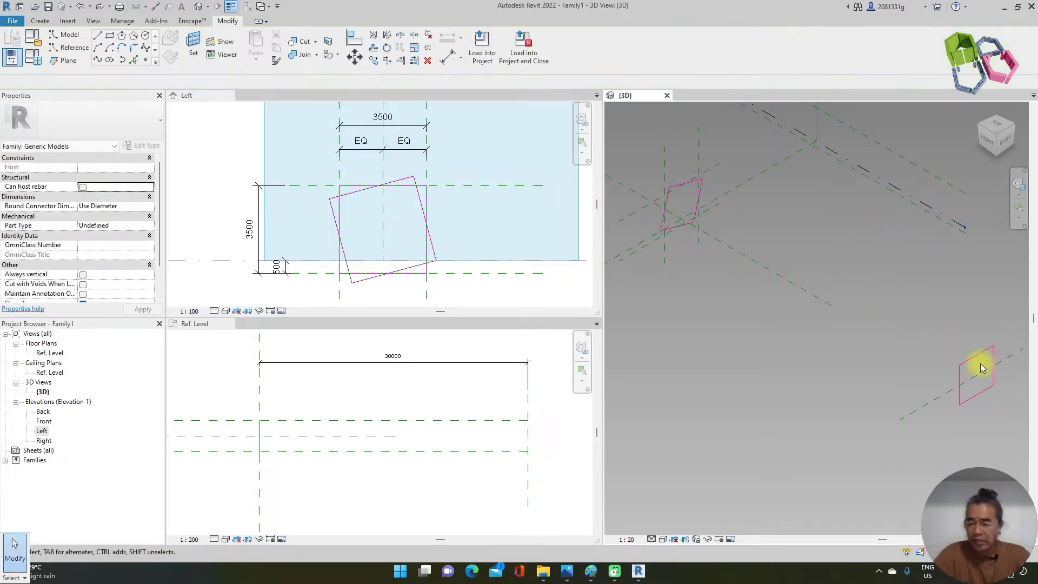
Rotate the rectangle on the End plane by 45 degrees about its centre in the 3D view.
click(980, 354)
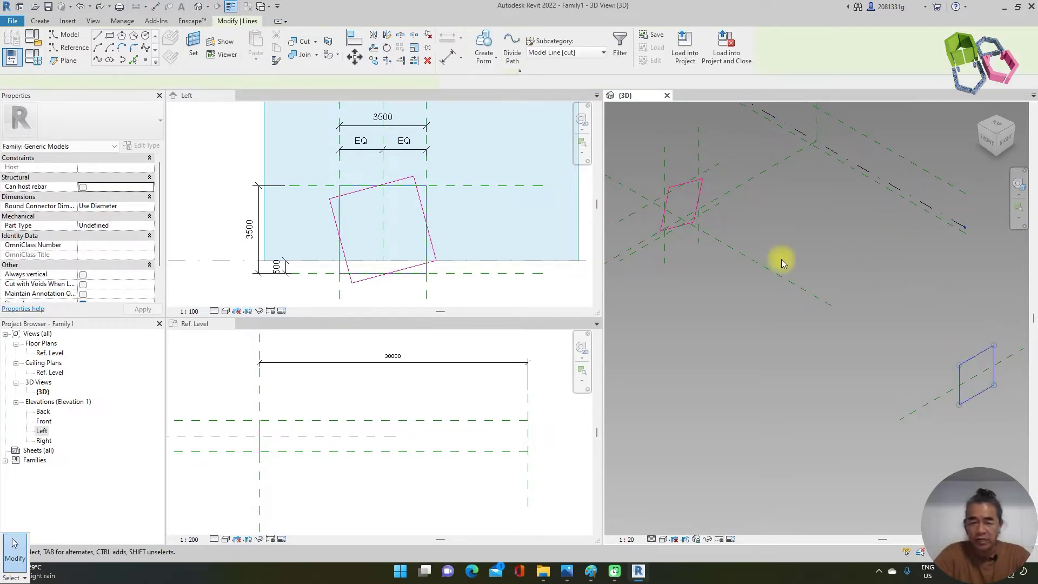
key(r)
key(o)
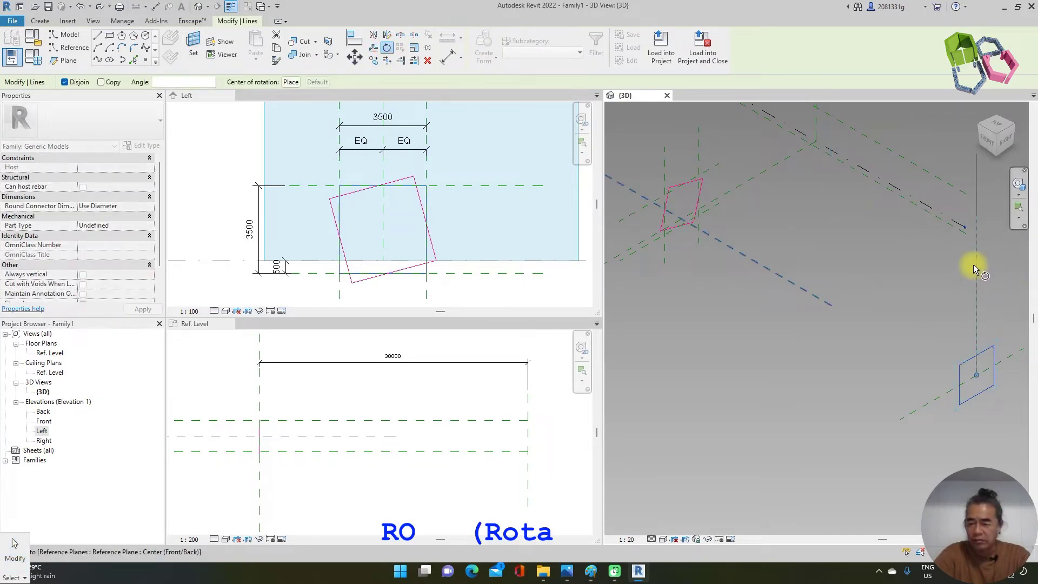
click(974, 269)
text(45)
key(Return)
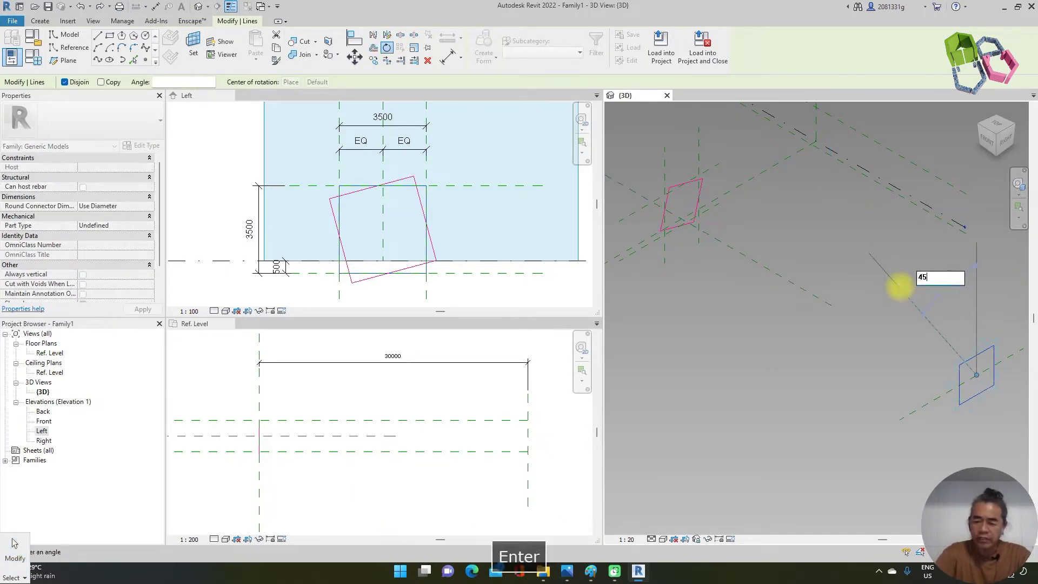
Create a solid form between the rotated rectangles on the start and End planes.
ctrl+click(699, 204)
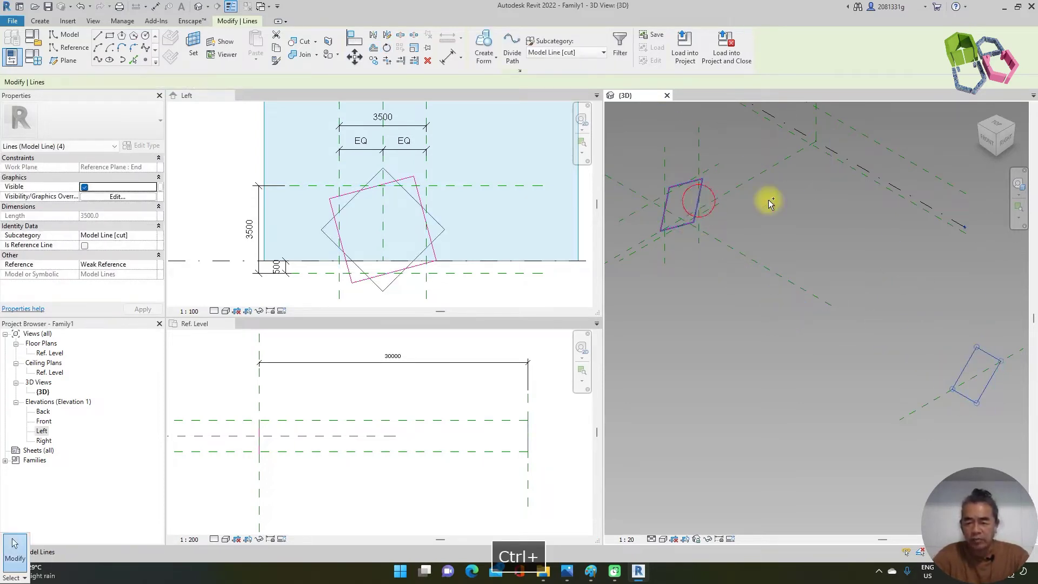
click(485, 56)
click(497, 79)
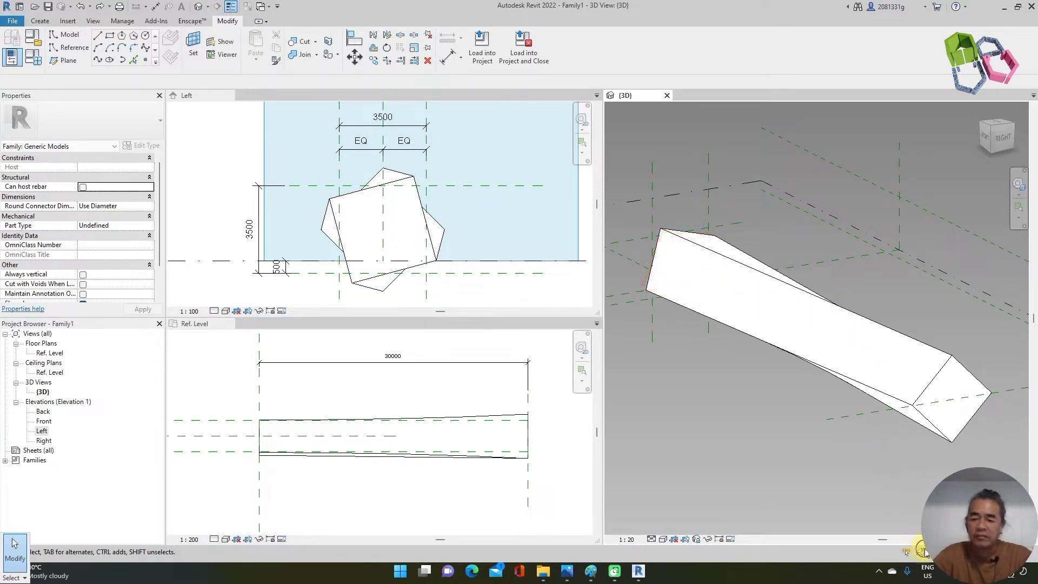
Select the whole twisted solid form and divide all its surfaces.
key(Escape)
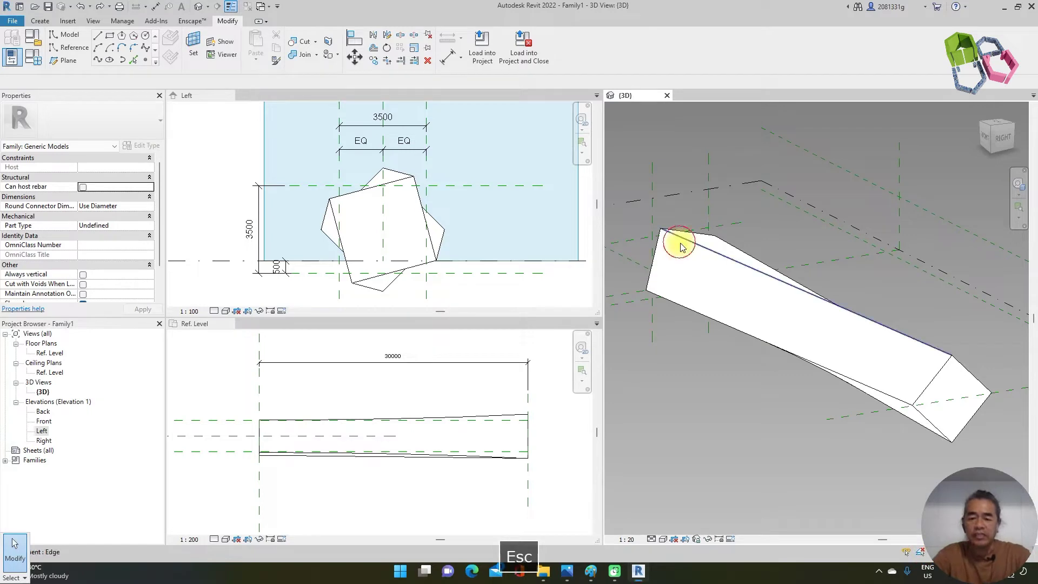
key(Tab)
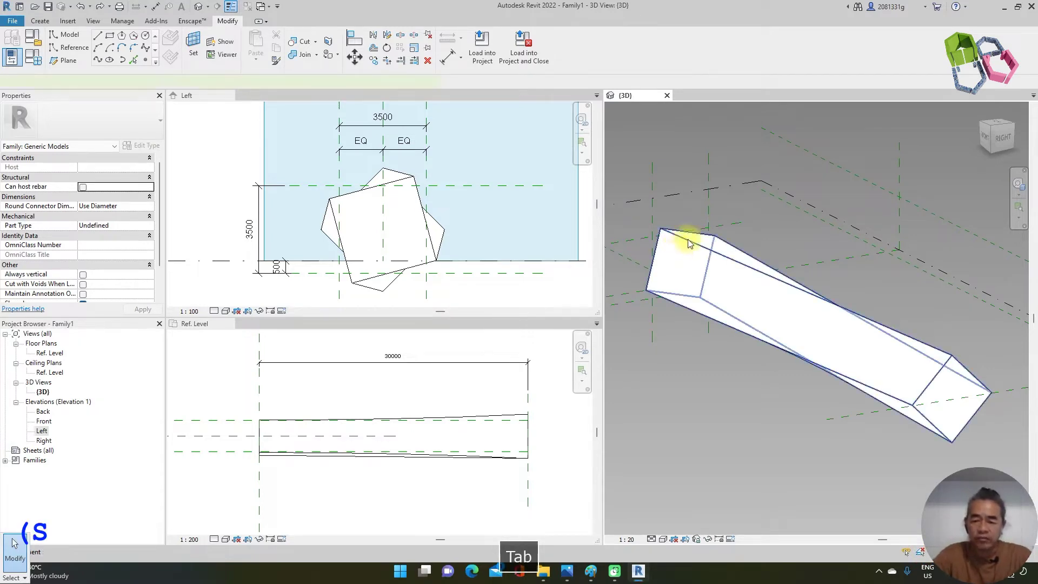
click(684, 240)
click(538, 50)
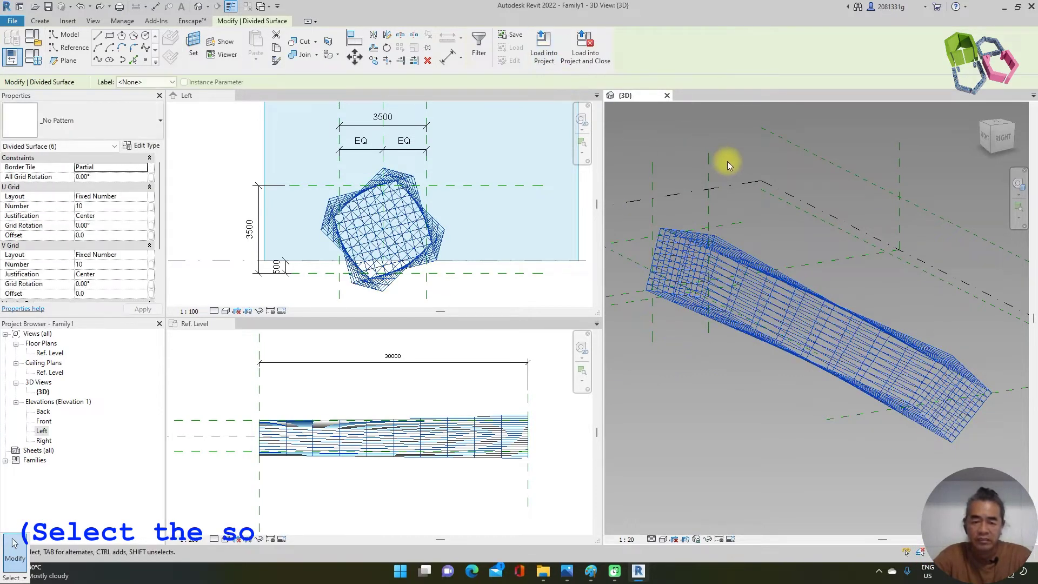
Turn off both the U and V grids on the square face at the End plane.
click(955, 329)
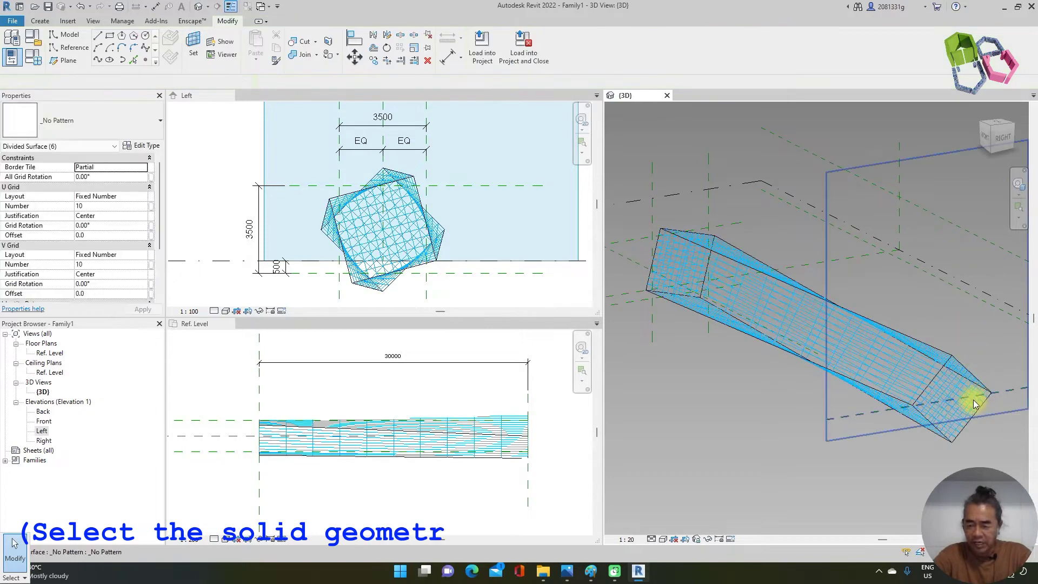
click(839, 296)
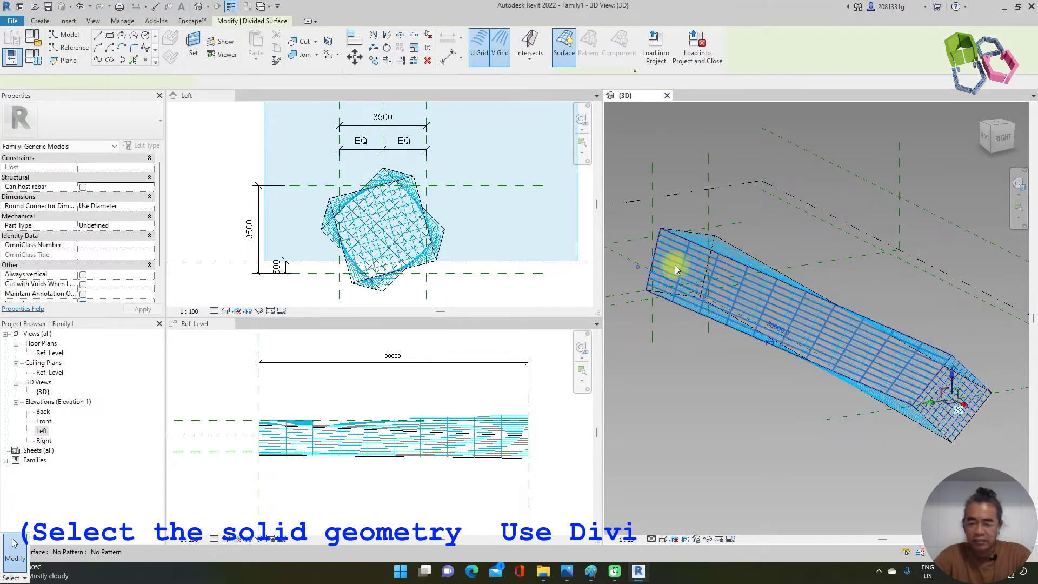
click(500, 48)
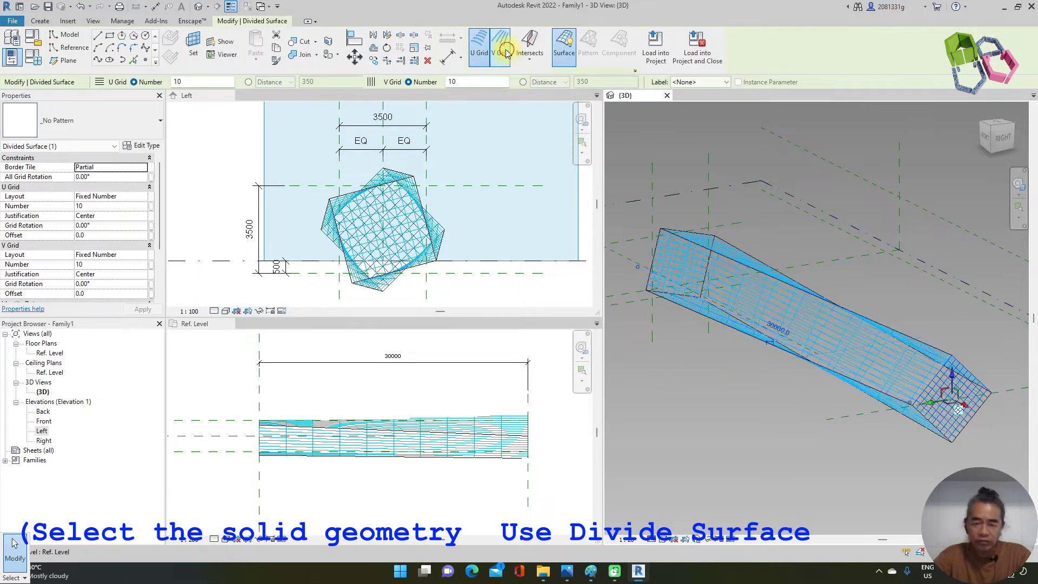
click(479, 48)
click(827, 189)
Turn off both the U and V grids on the square face at the start of the form.
shift+middle_drag(800, 216, 1020, 335)
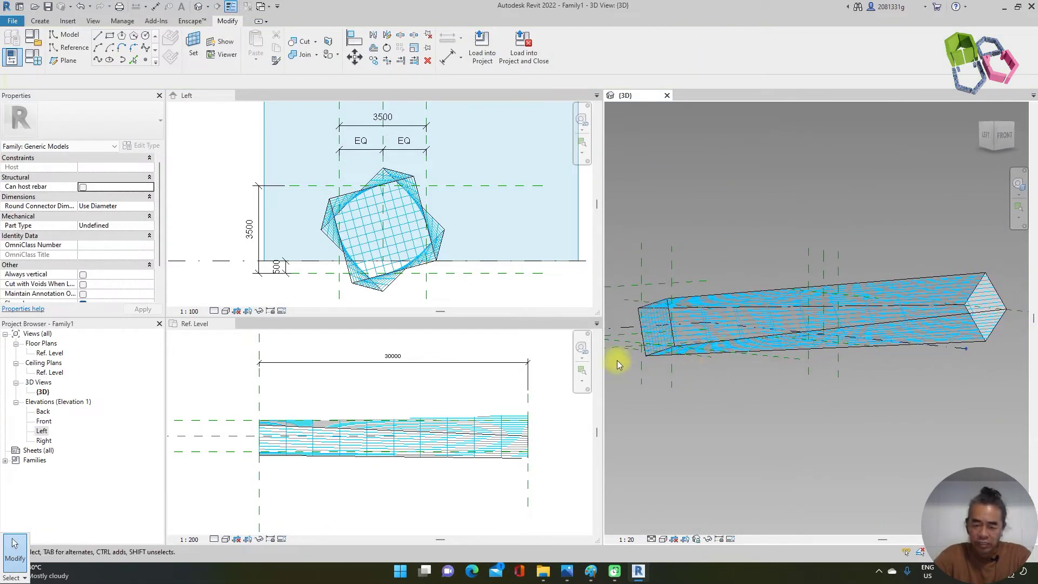
scroll(649, 330, up, 3)
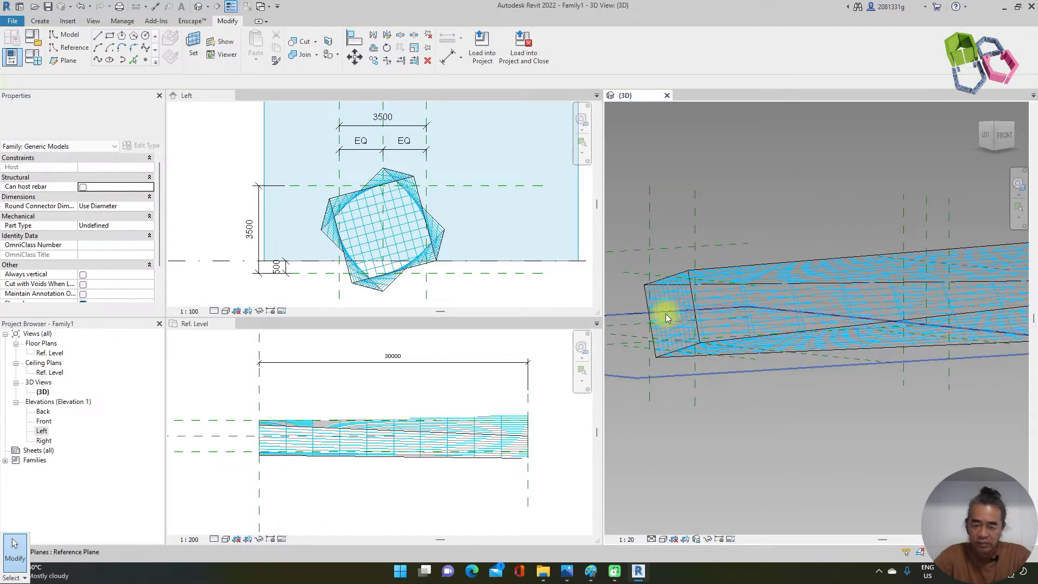
click(693, 201)
click(479, 48)
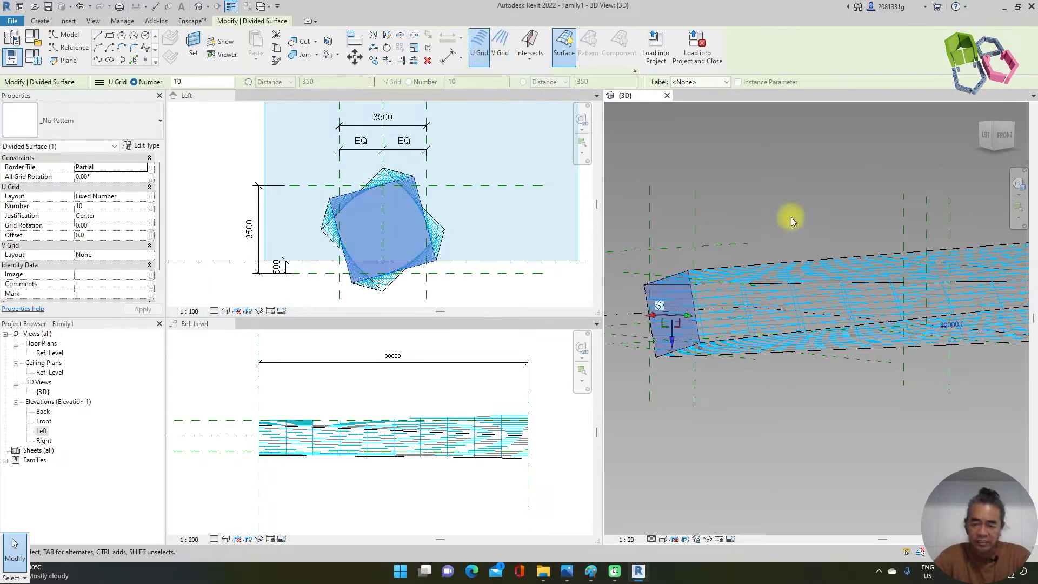
click(744, 239)
On the upper long surface facing the view, try a U grid number of 20, settle on 40, and set the V grid layout to None.
mouse_move(848, 308)
shift+middle_down()
mouse_move(713, 399)
mouse_move(862, 297)
shift+middle_up()
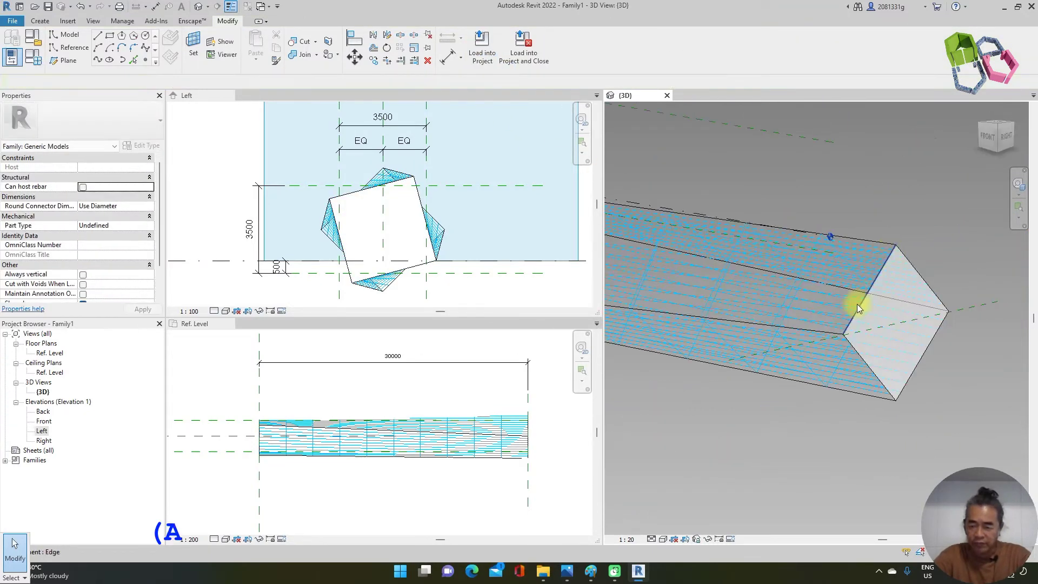
click(826, 303)
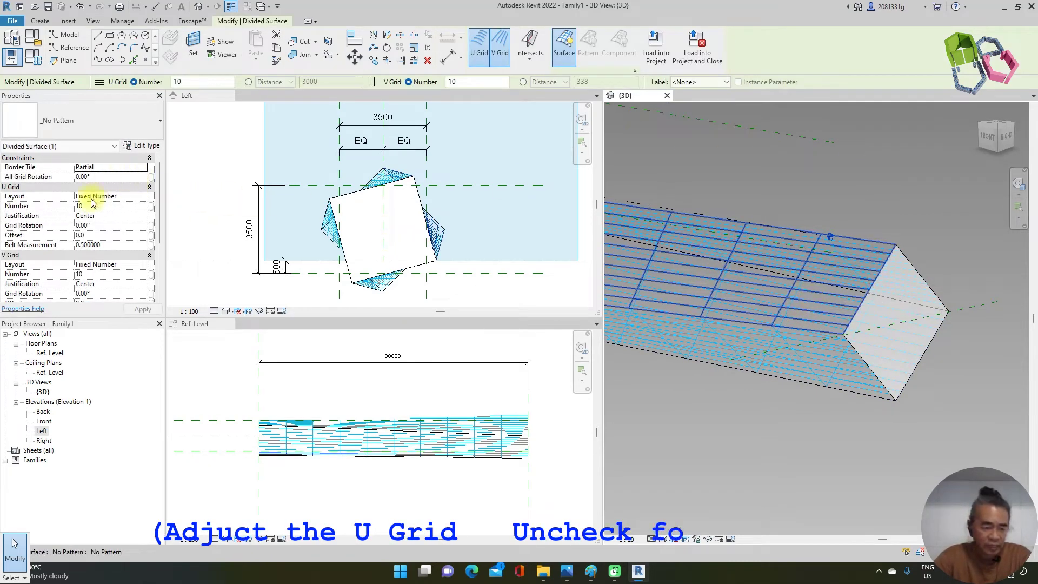
click(136, 206)
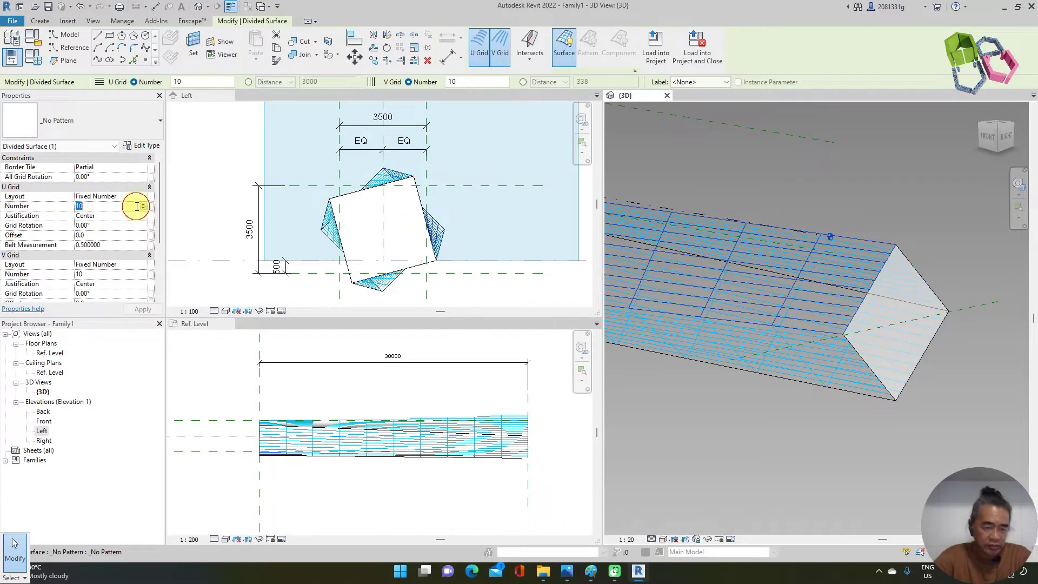
key(Return)
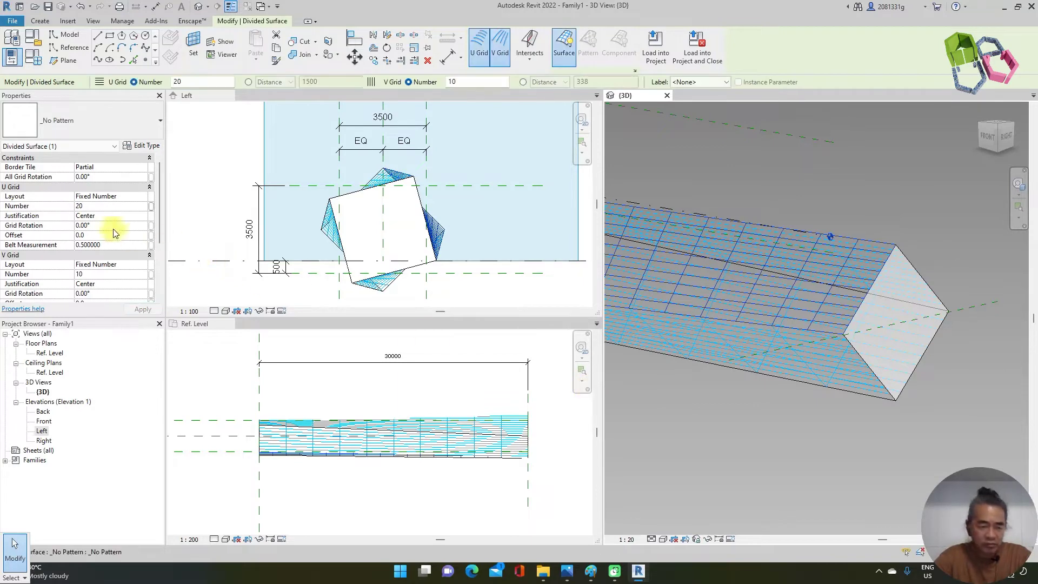
click(97, 206)
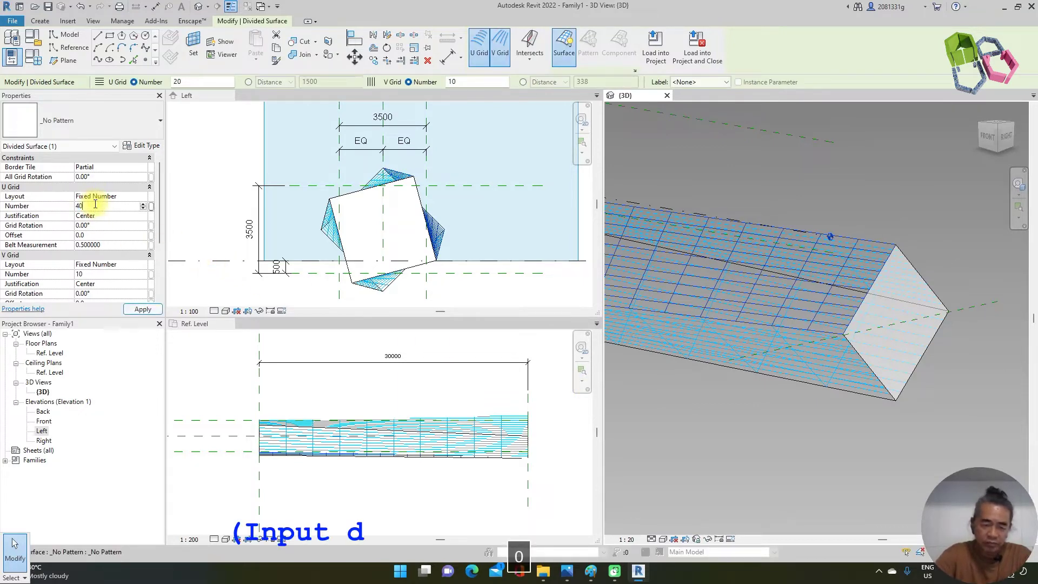
text(40)
key(Return)
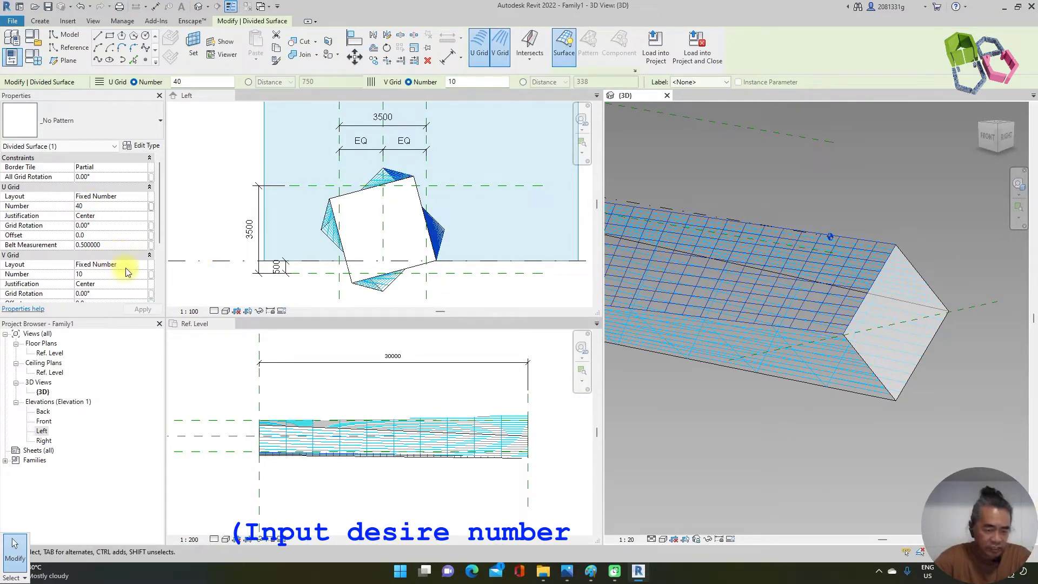
click(143, 265)
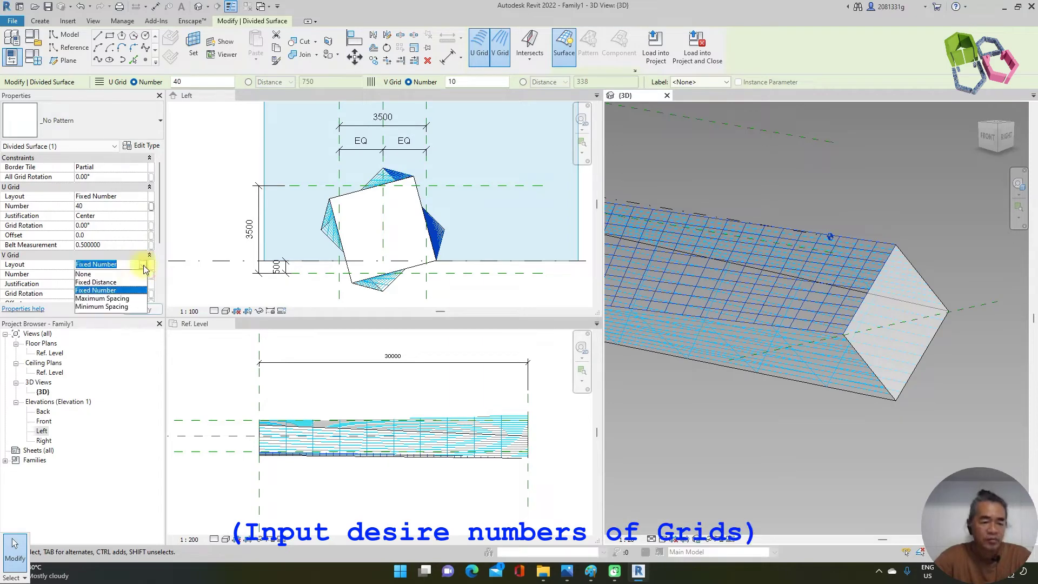
click(92, 274)
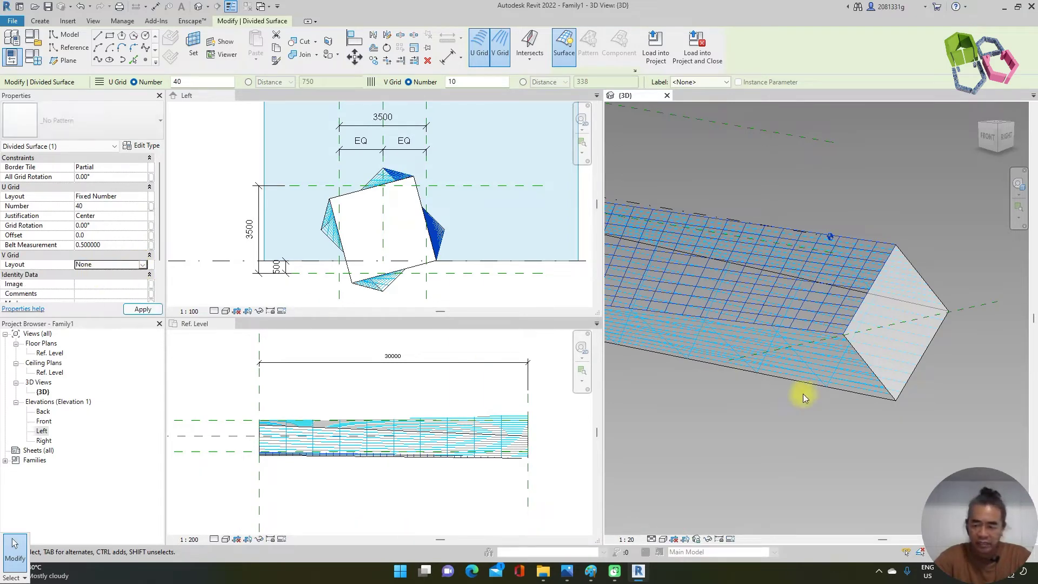
click(833, 411)
Set the U grid number to 40 and the V grid layout to None on the lower long surface facing the view.
click(835, 368)
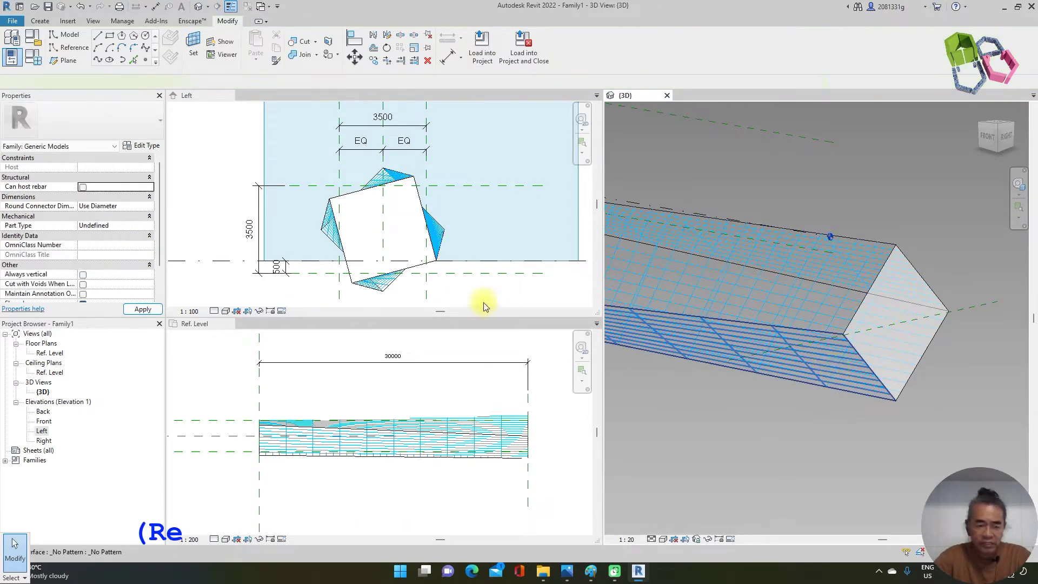
click(113, 206)
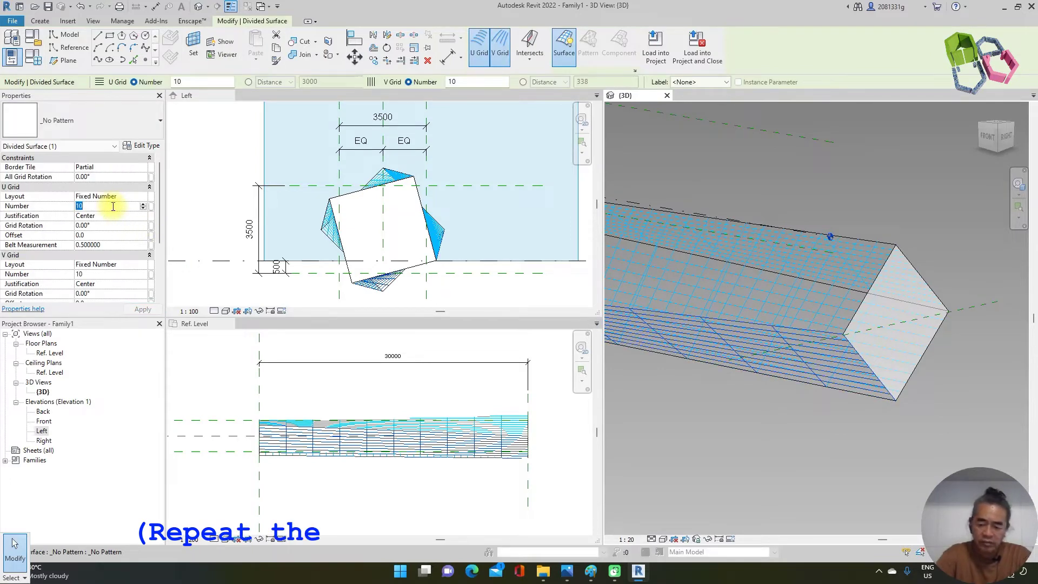
text(40)
click(111, 265)
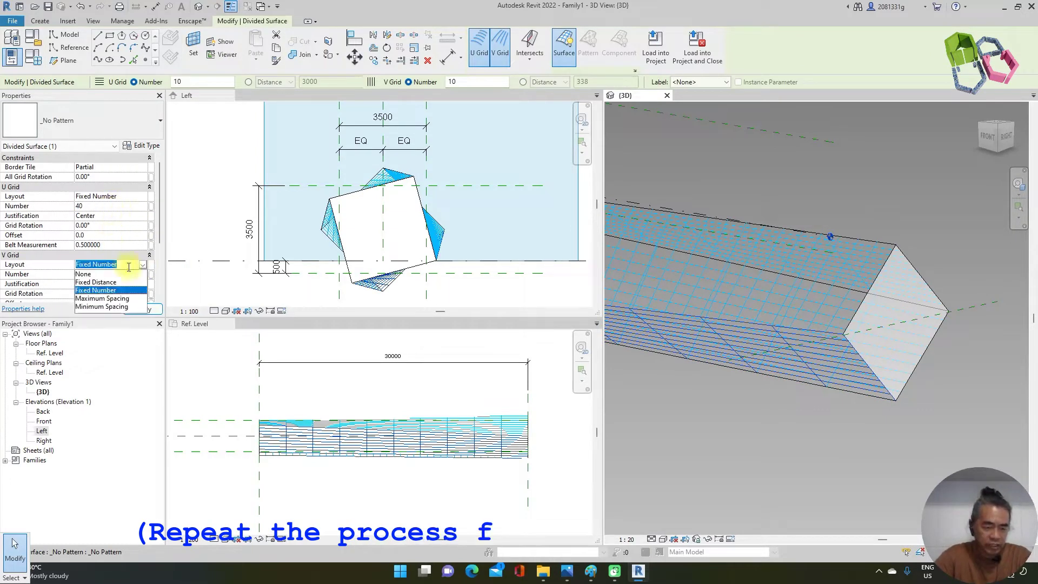
click(86, 274)
click(767, 411)
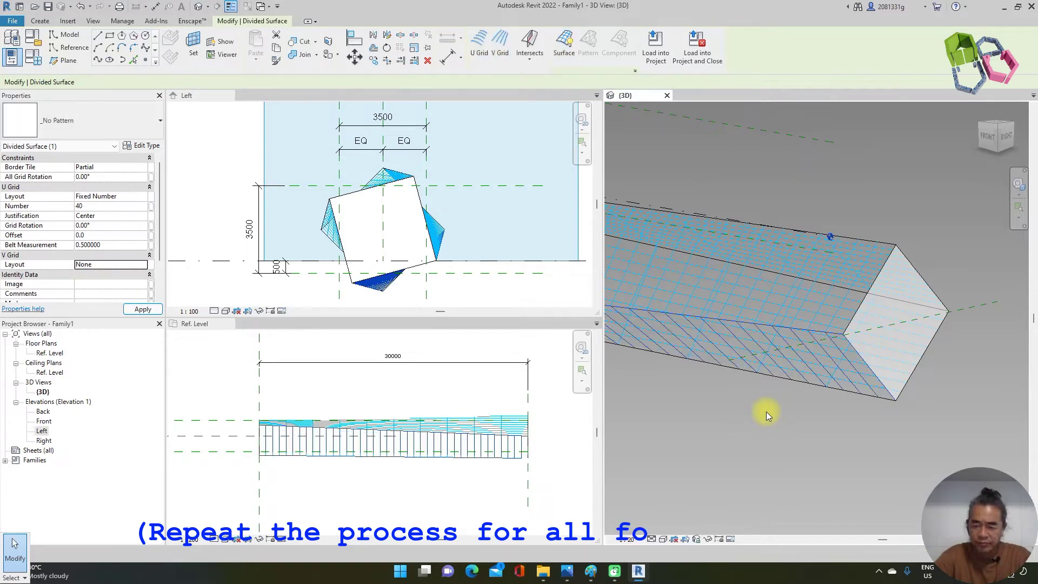
scroll(857, 325, down, 2)
click(904, 379)
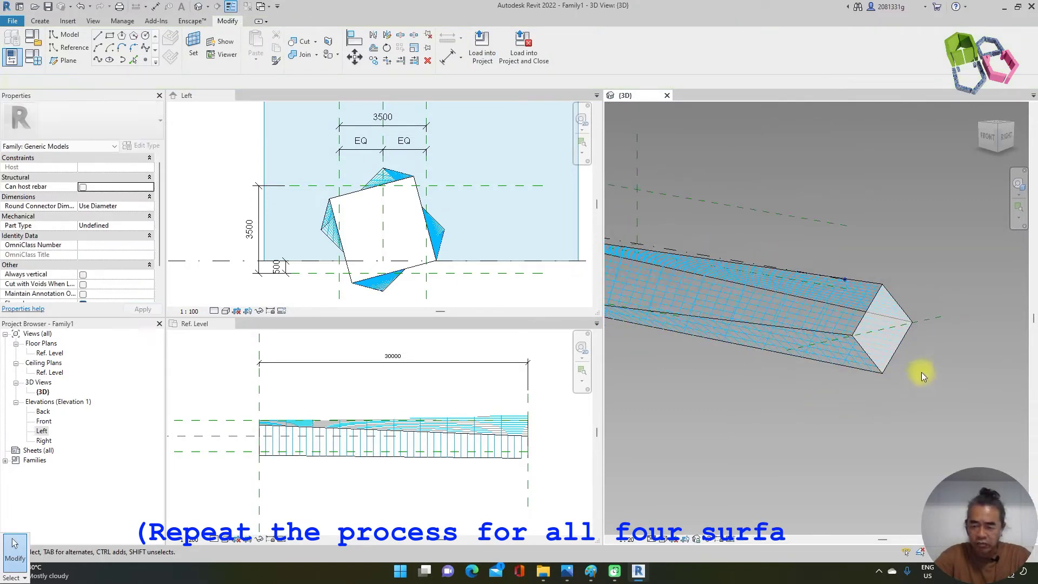
Set the U grid number to 40 and the V grid layout to None on the upper long surface on the form's opposite side.
shift+middle_drag(921, 372, 746, 246)
click(791, 245)
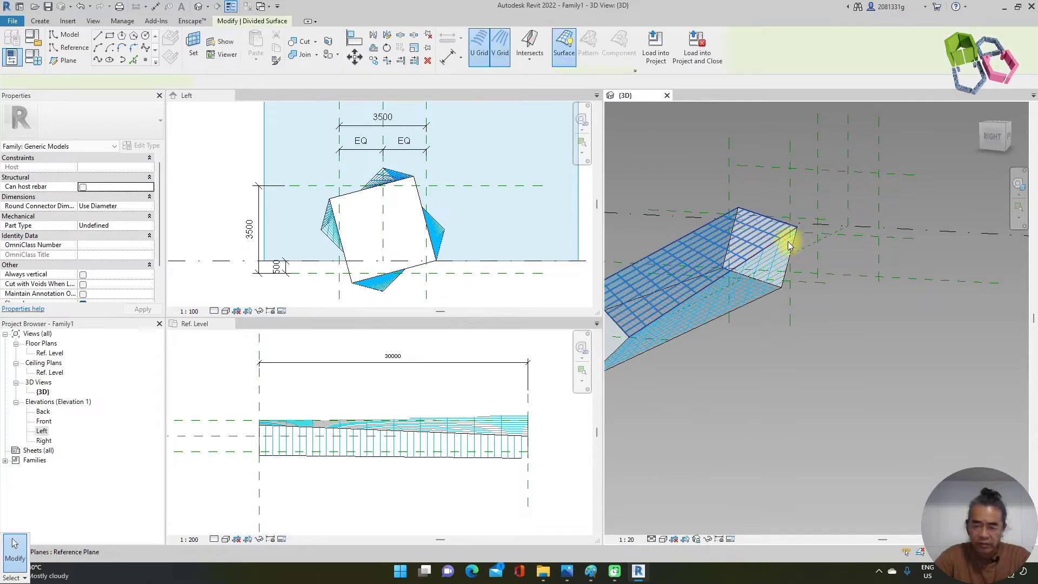
click(102, 209)
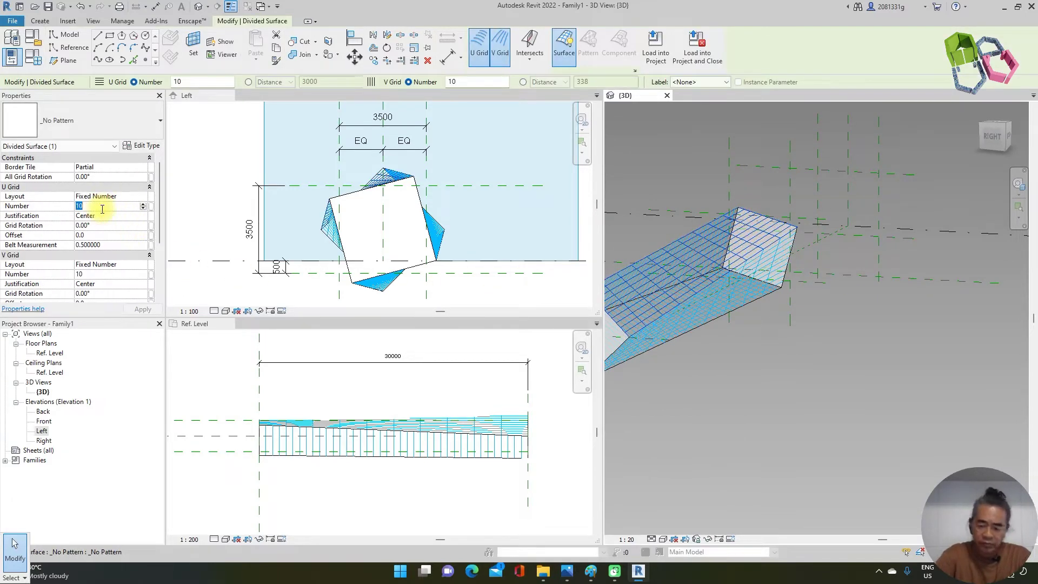
click(140, 265)
click(90, 275)
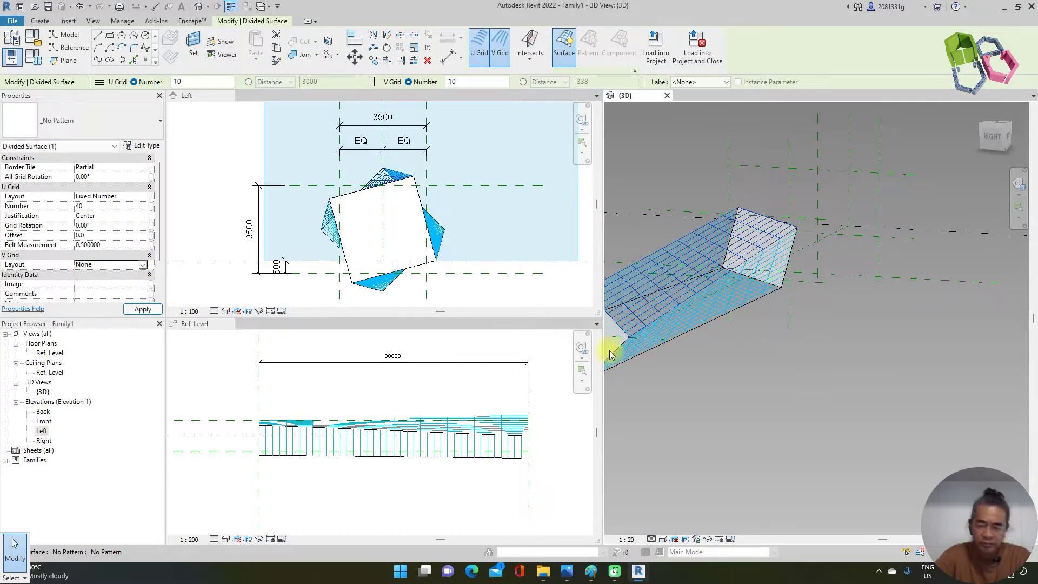
click(763, 364)
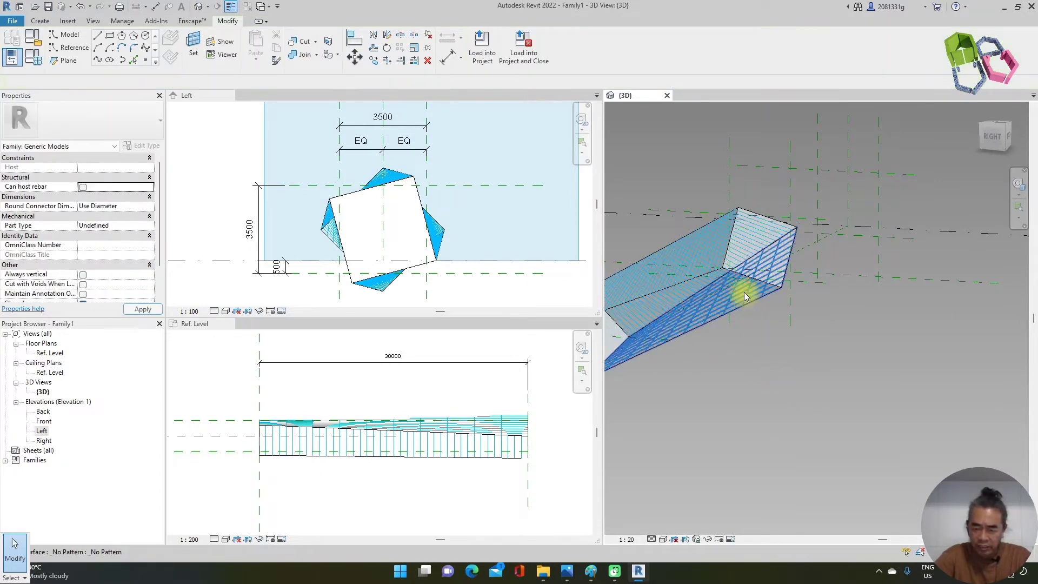
Set the U grid number to 40 and the V grid layout to None on the remaining long surface.
click(800, 323)
click(98, 205)
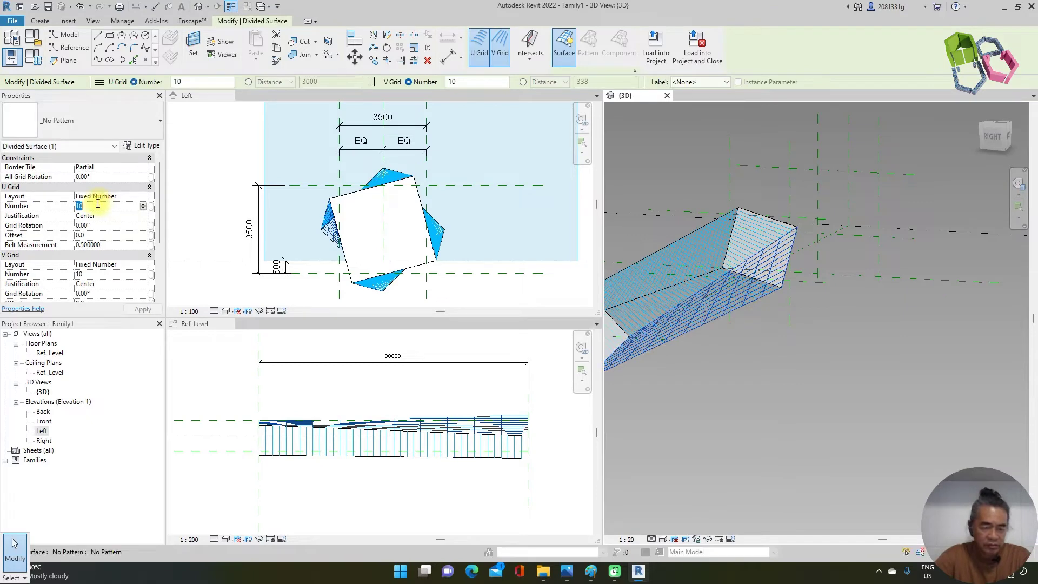
text(40)
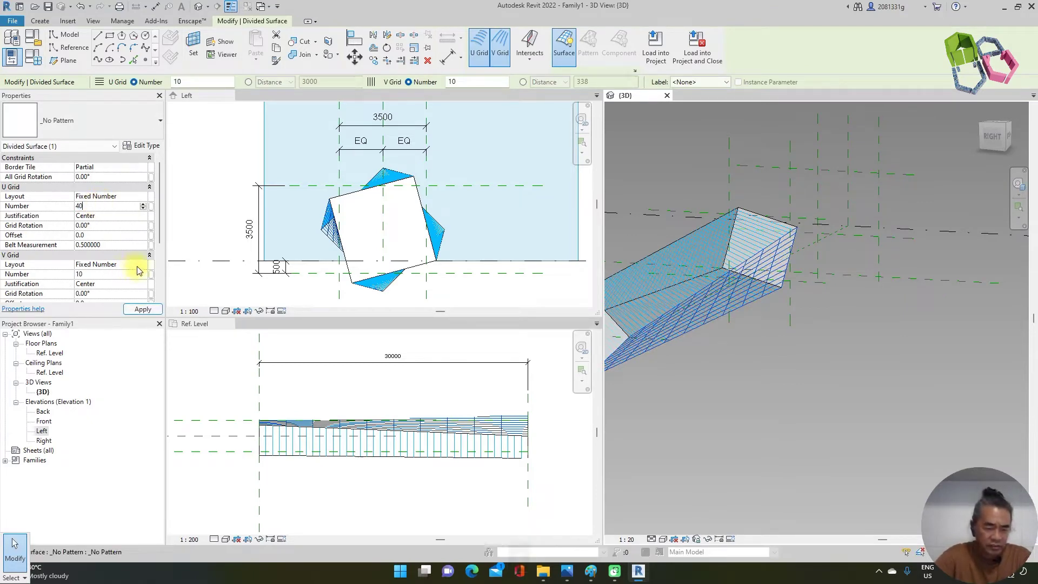
click(108, 265)
click(142, 265)
click(92, 274)
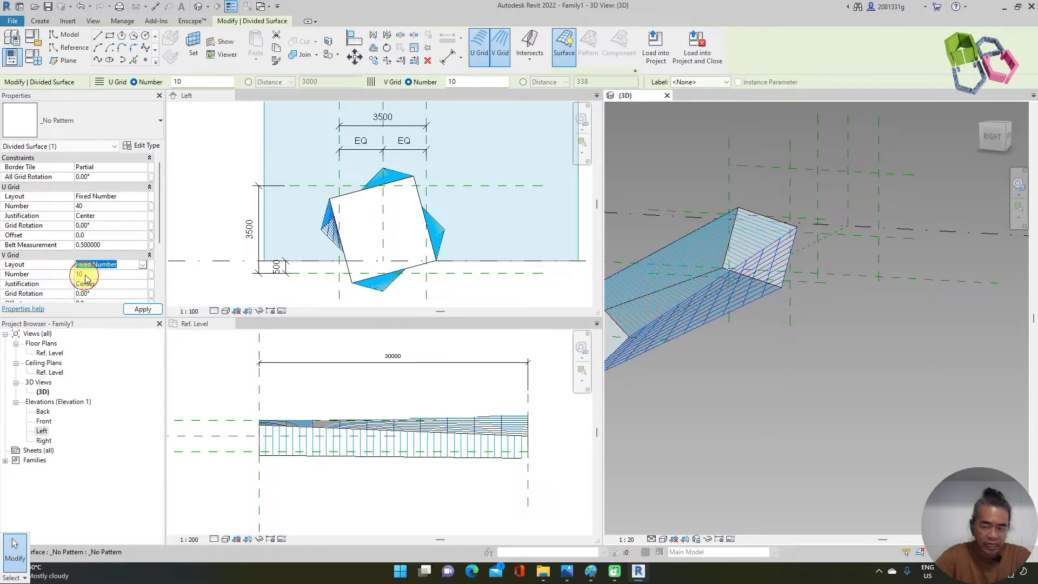
click(761, 381)
scroll(817, 371, down, 3)
shift+middle_drag(806, 365, 907, 361)
scroll(864, 382, up, 3)
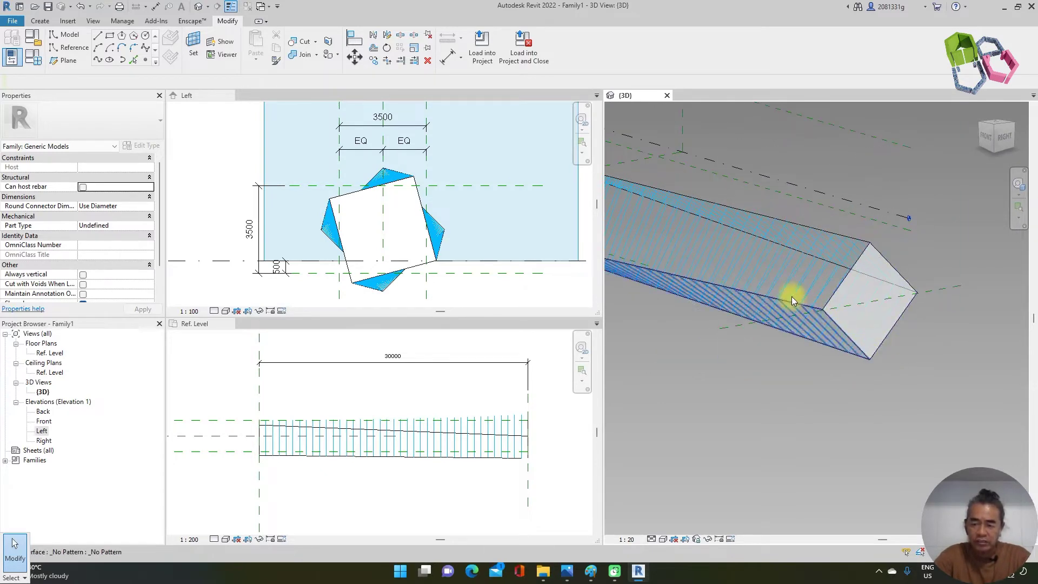
Turn on the Nodes display in the surface representation of the divided long surface facing the view.
shift+middle_drag(790, 297, 730, 412)
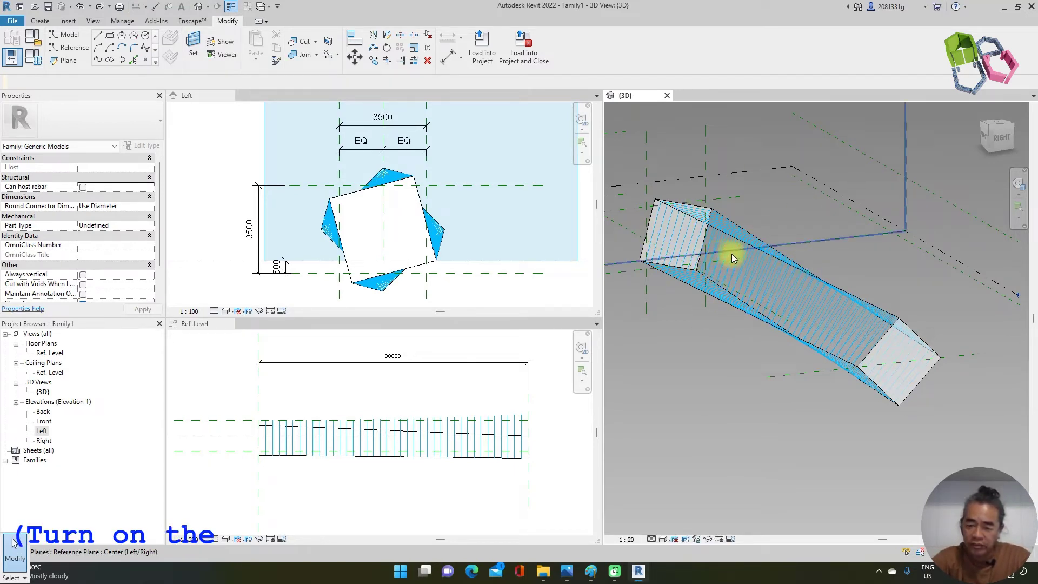
click(761, 290)
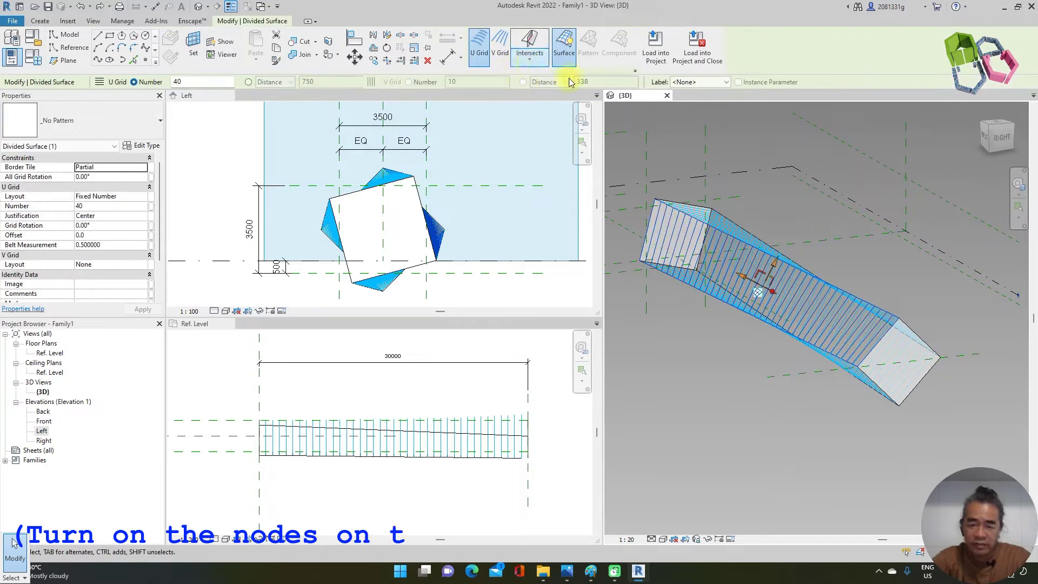
click(636, 70)
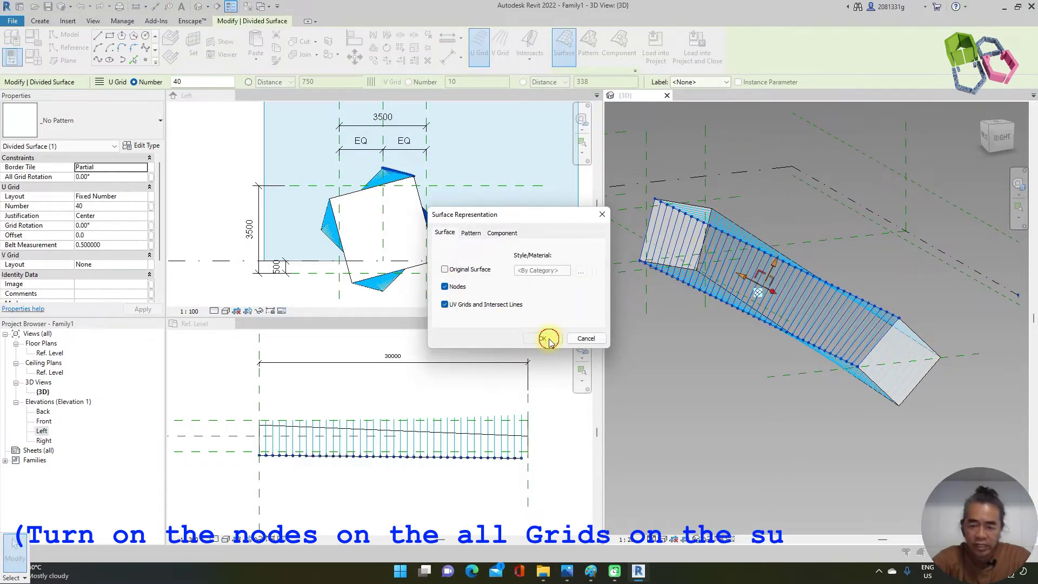
click(548, 339)
Turn on the Nodes display for the upper divided long surface of the twisted form.
click(718, 204)
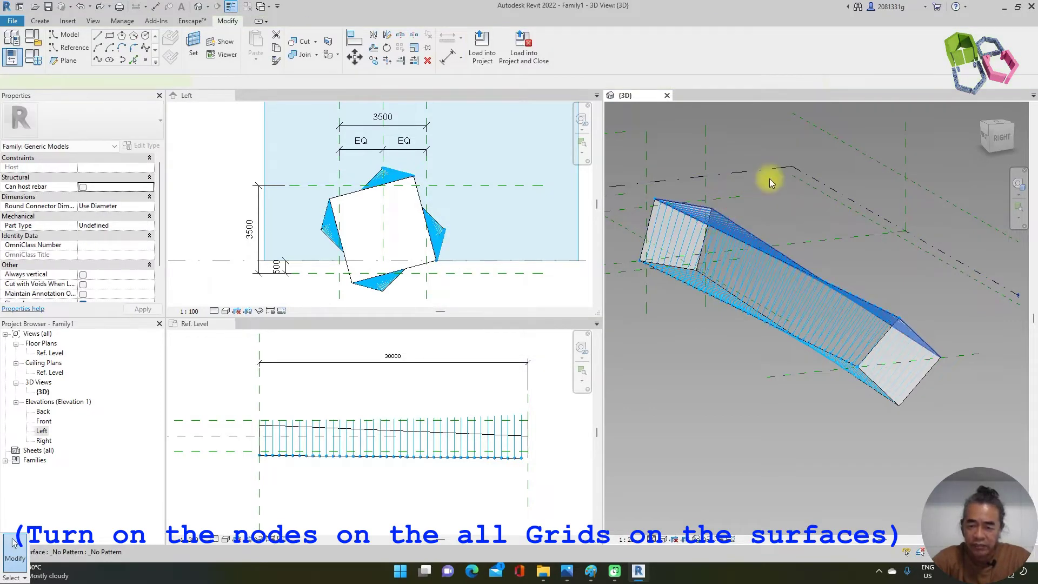
click(765, 243)
click(636, 71)
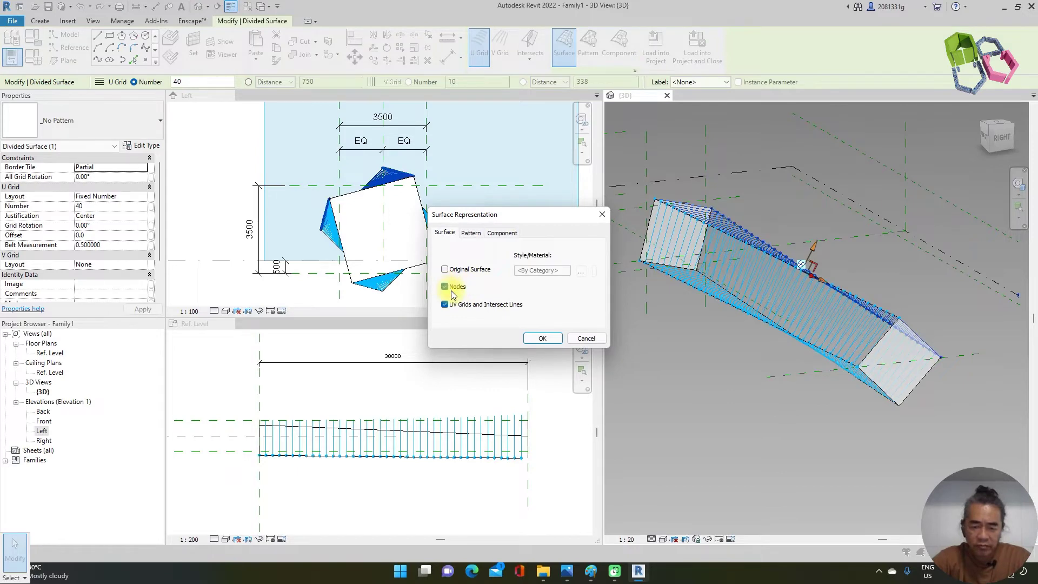
click(537, 337)
Turn on the Nodes display for the lower divided long surface of the twisted form.
click(842, 389)
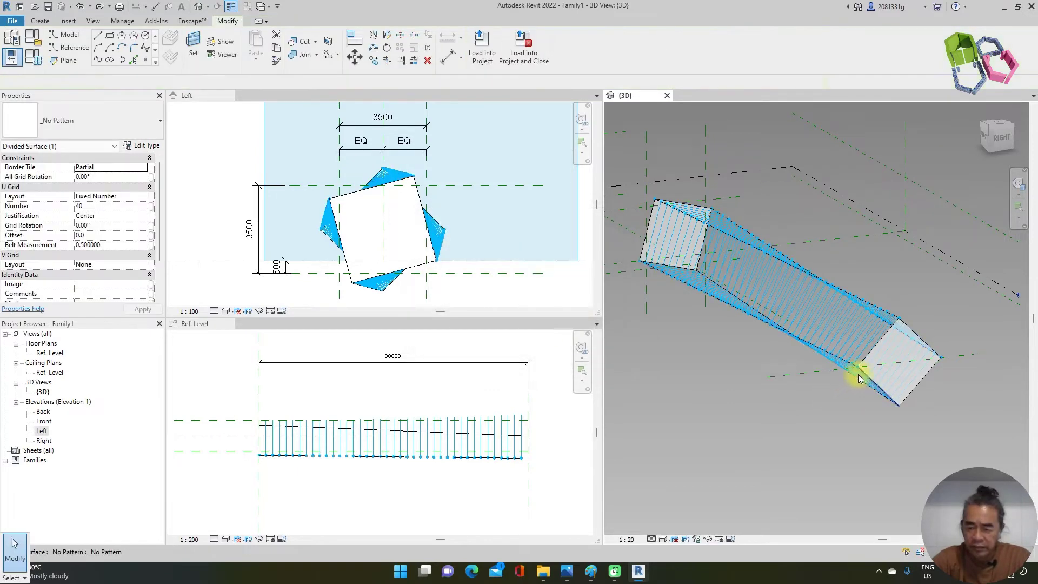
click(859, 378)
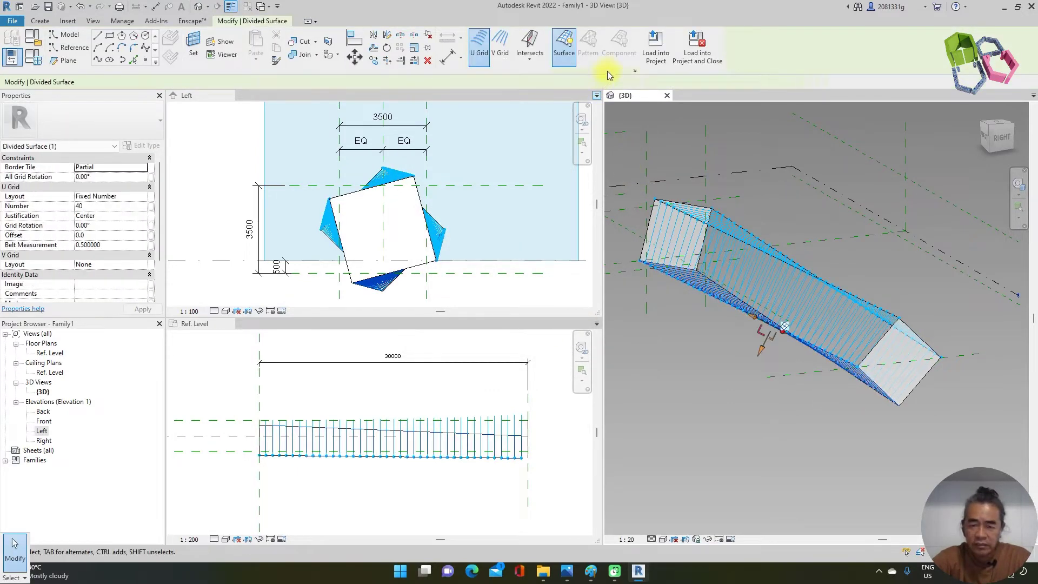
click(636, 71)
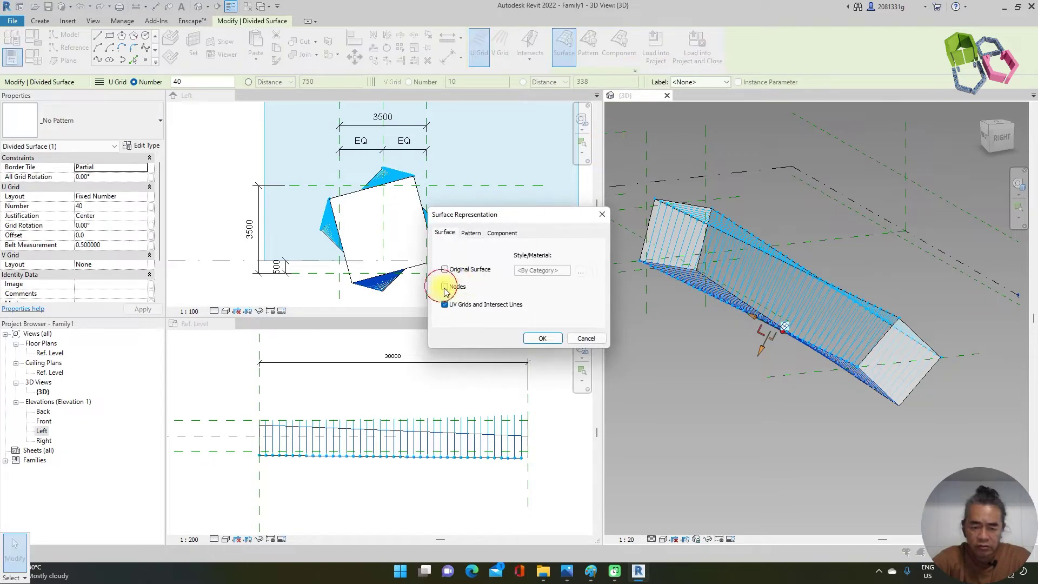
click(553, 339)
Turn on the Nodes display for the remaining divided long surface on the form's opposite side.
shift+middle_drag(936, 419, 913, 290)
click(913, 290)
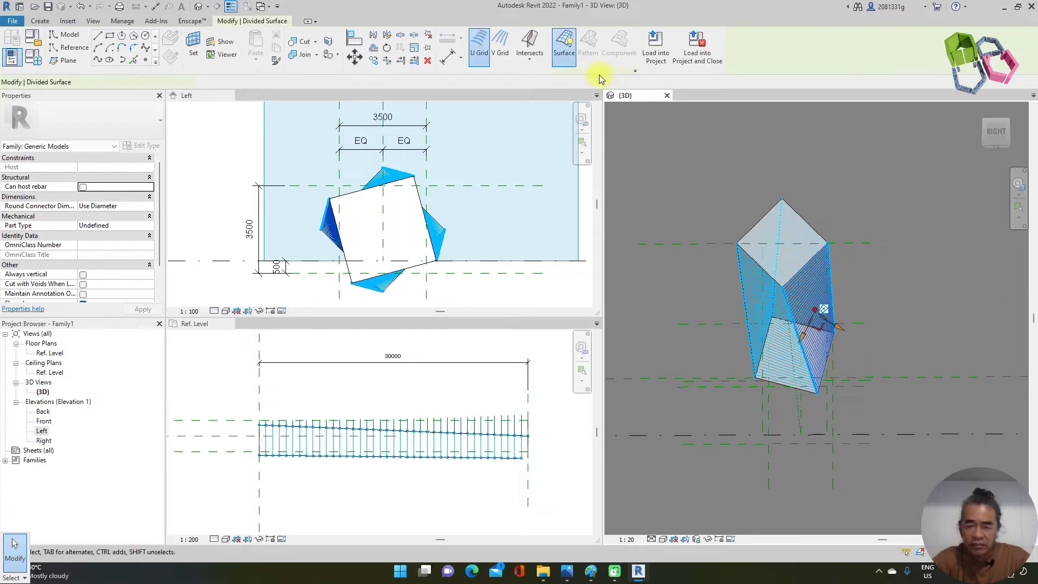
key(ctrl+Left)
click(635, 70)
click(445, 287)
click(542, 338)
shift+middle_drag(809, 155, 890, 252)
key(Escape)
shift+middle_drag(931, 386, 916, 332)
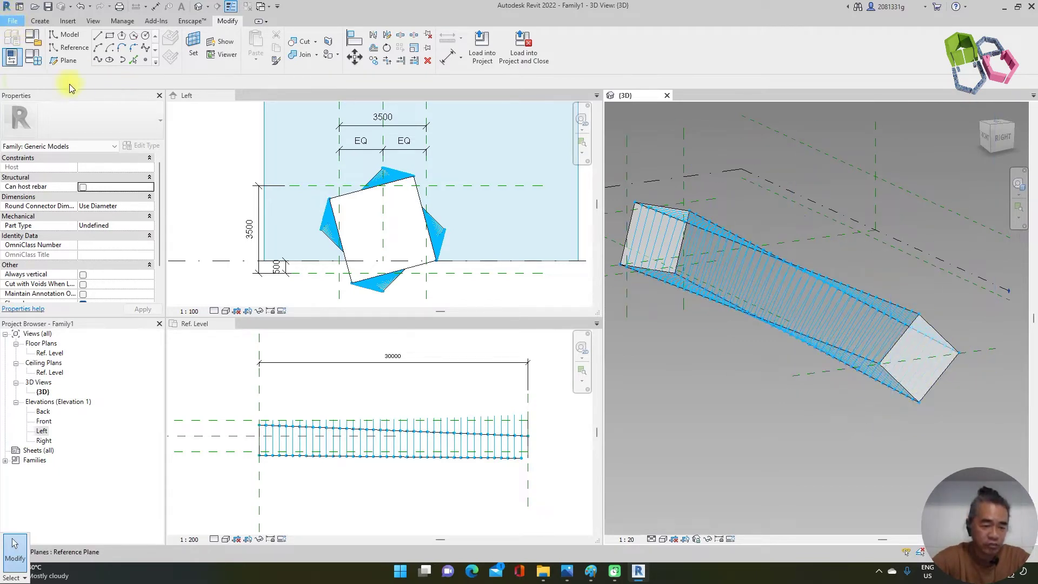
Create a new family from the Metric Generic Model Adaptive template.
click(11, 20)
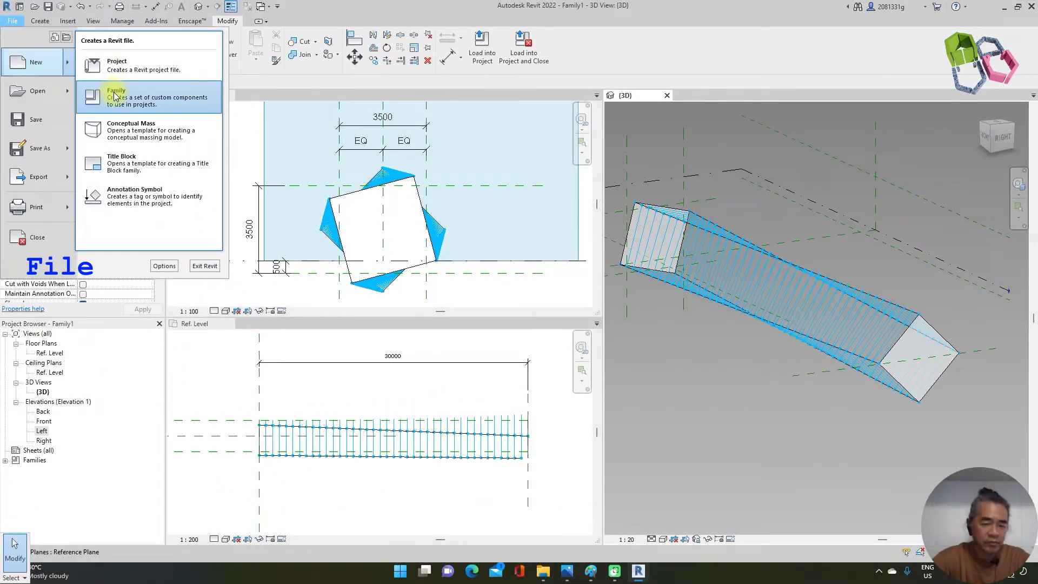
click(441, 139)
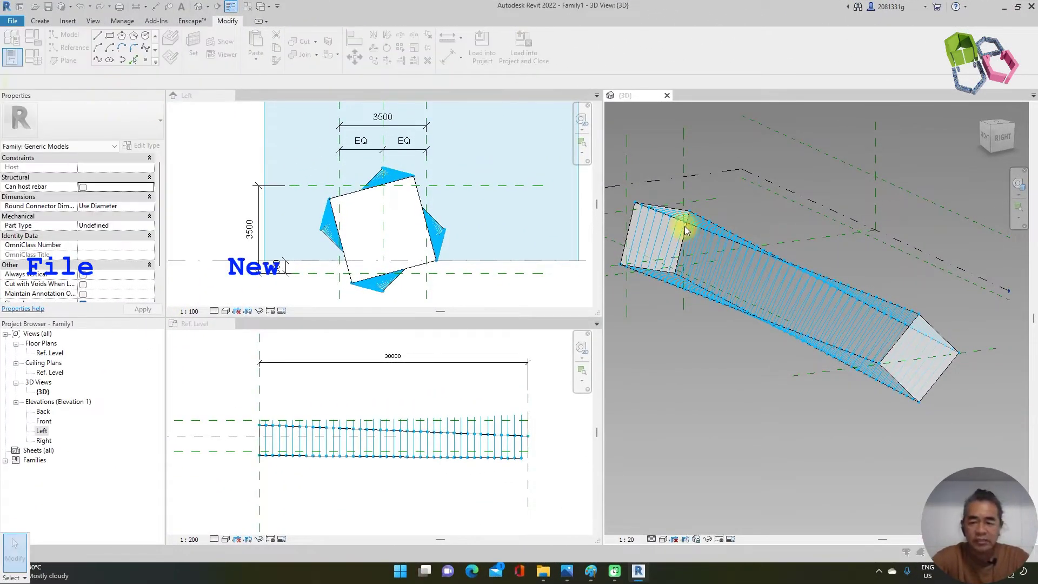
scroll(718, 204, down, 3)
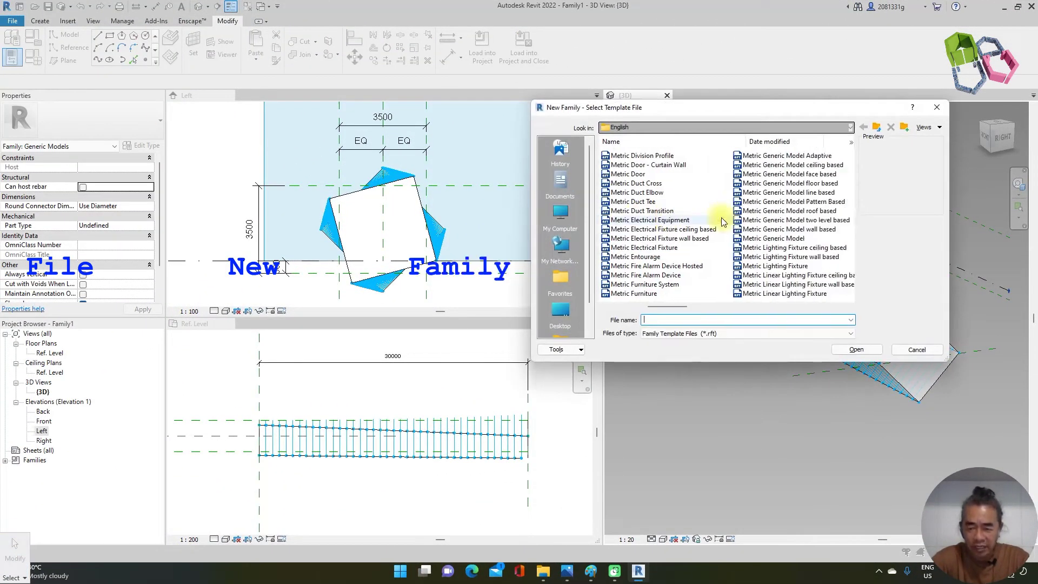
click(782, 158)
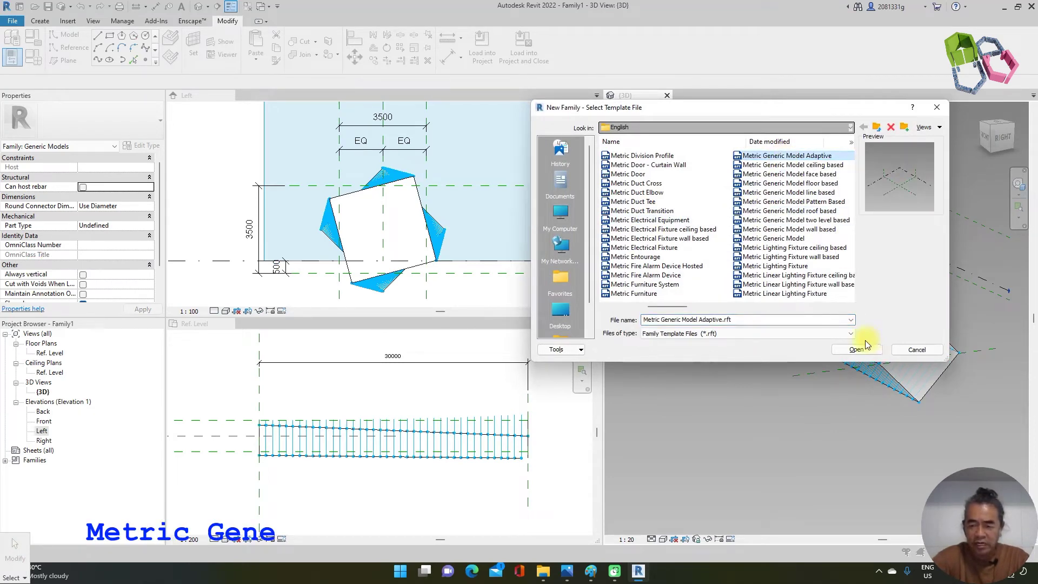
click(864, 347)
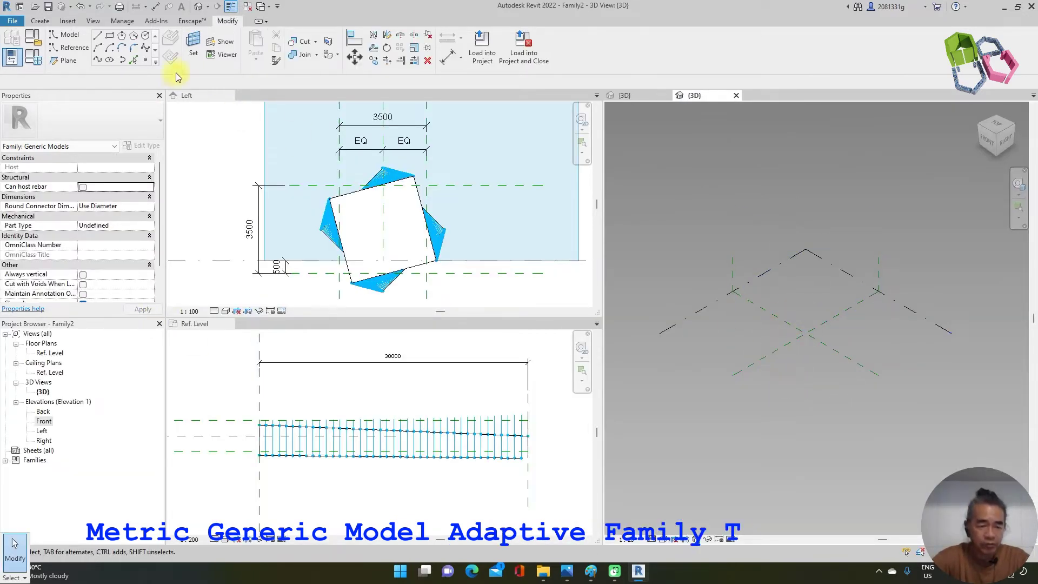
Place two reference points on the Ref. Level along the Center (Front/Back) plane, one on each side of the origin.
click(146, 60)
click(789, 324)
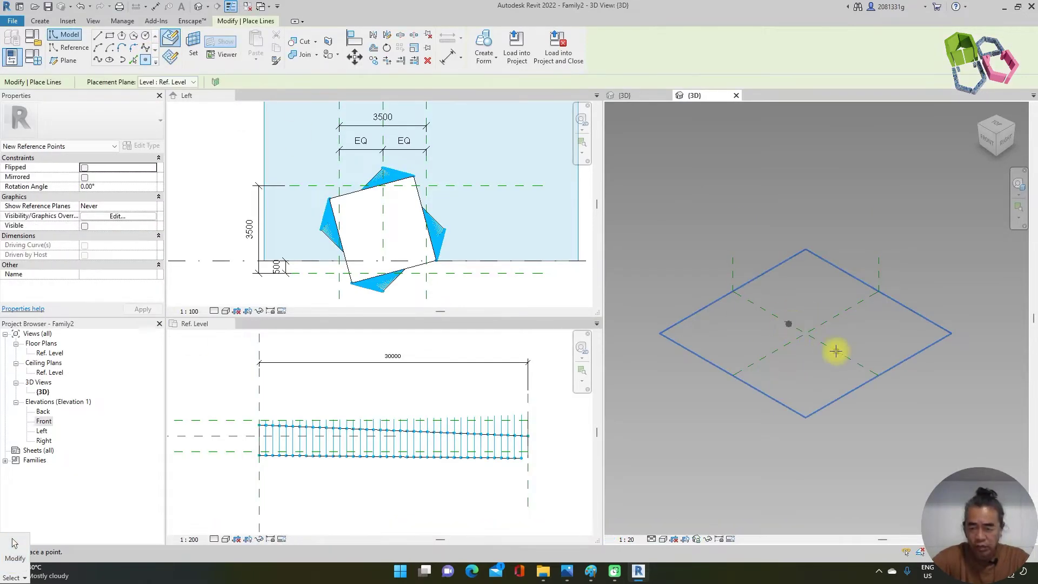
click(826, 346)
key(Escape)
Copy the two reference points straight up by about 3300 mm.
shift+middle_drag(885, 274, 927, 237)
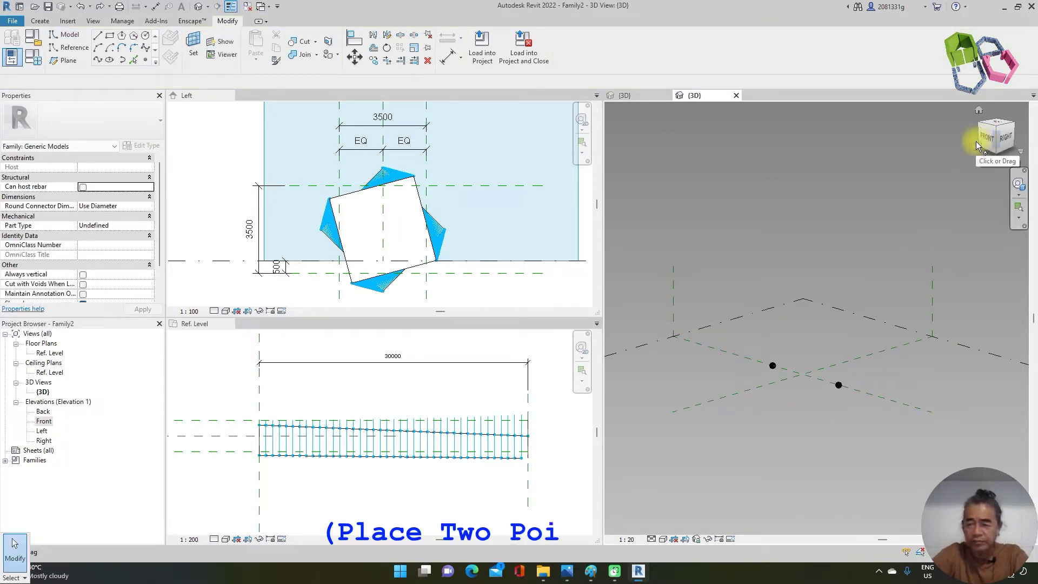
click(990, 137)
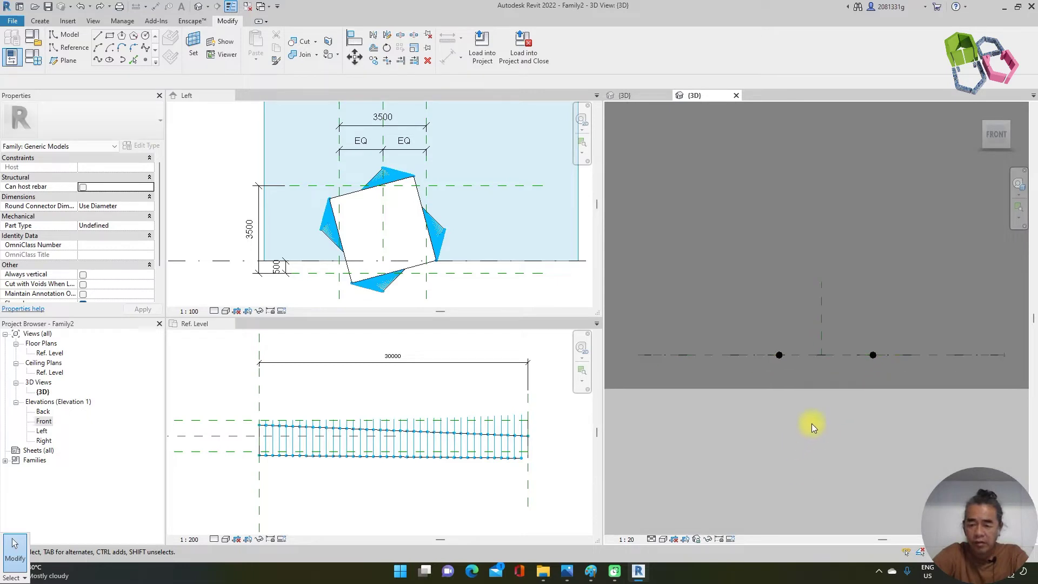
drag(897, 351, 902, 362)
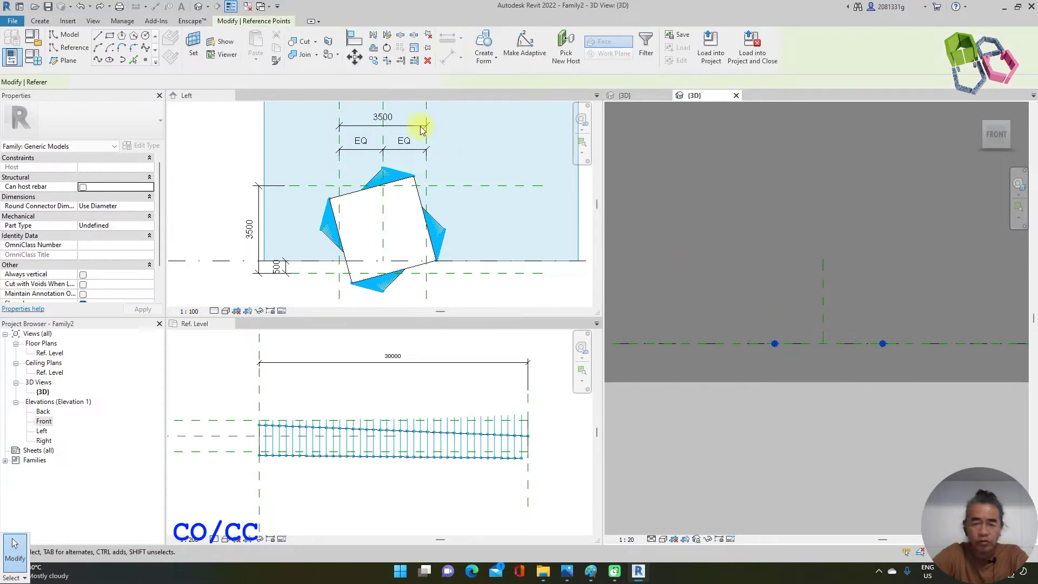
key(c)
key(o)
click(749, 298)
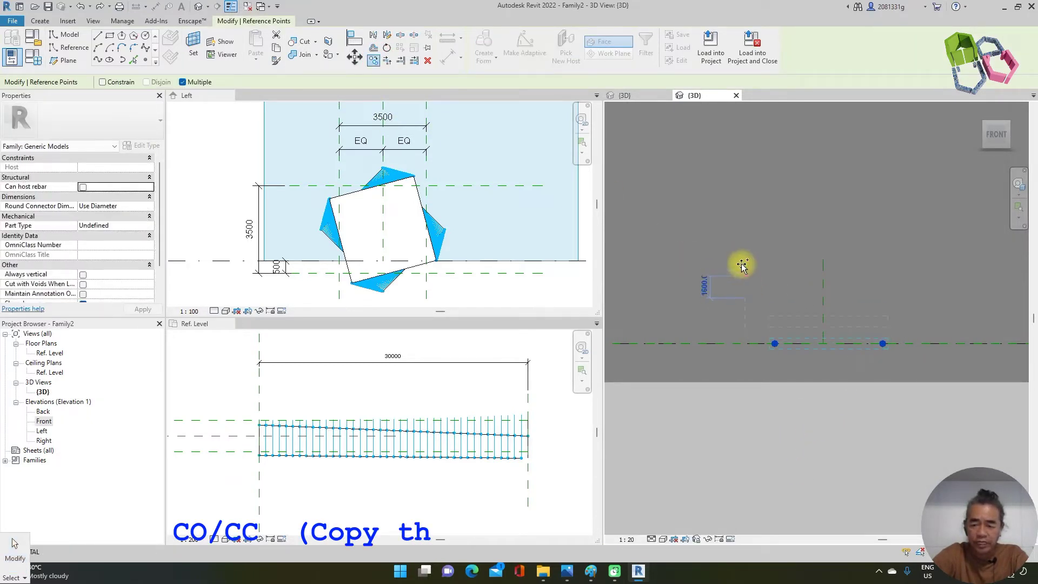
click(741, 248)
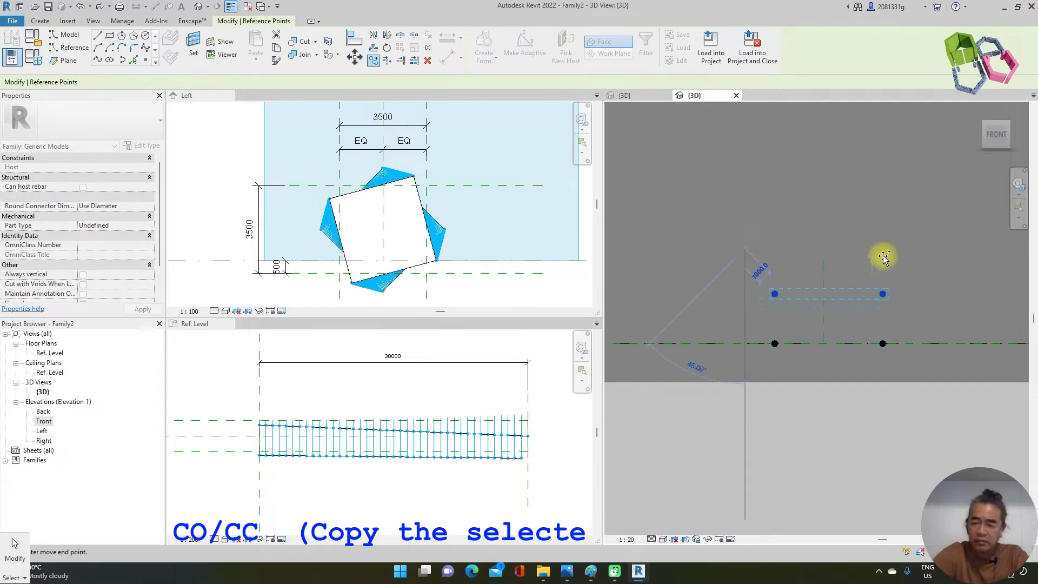
key(Escape)
key(Escape)
Make all four reference points adaptive.
shift+middle_drag(890, 229, 748, 232)
drag(799, 291, 846, 341)
click(524, 44)
scroll(843, 297, up, 4)
key(Escape)
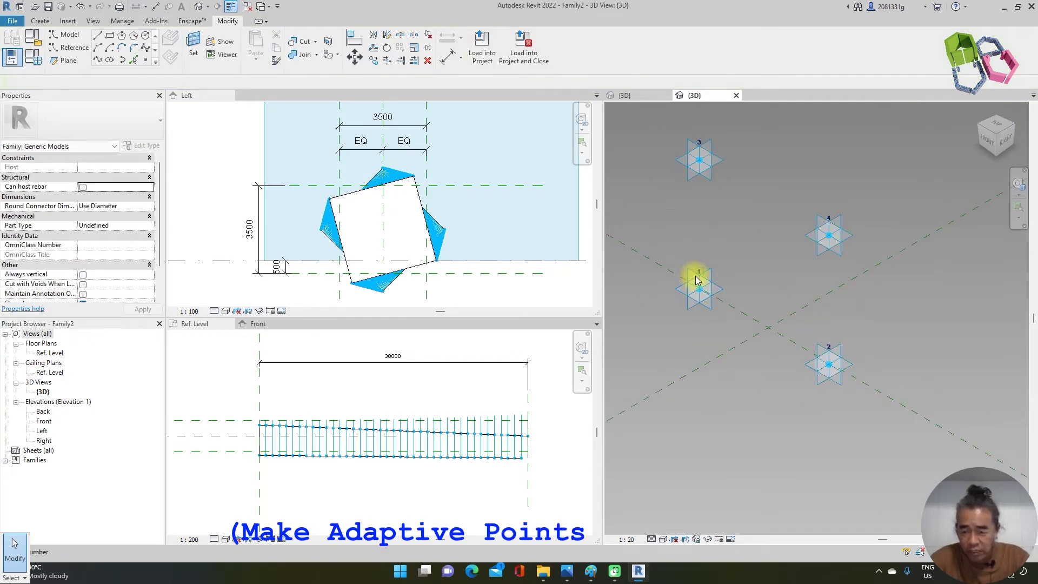
Change the placement number of the adaptive point directly above point 2 to 3.
scroll(831, 219, up, 2)
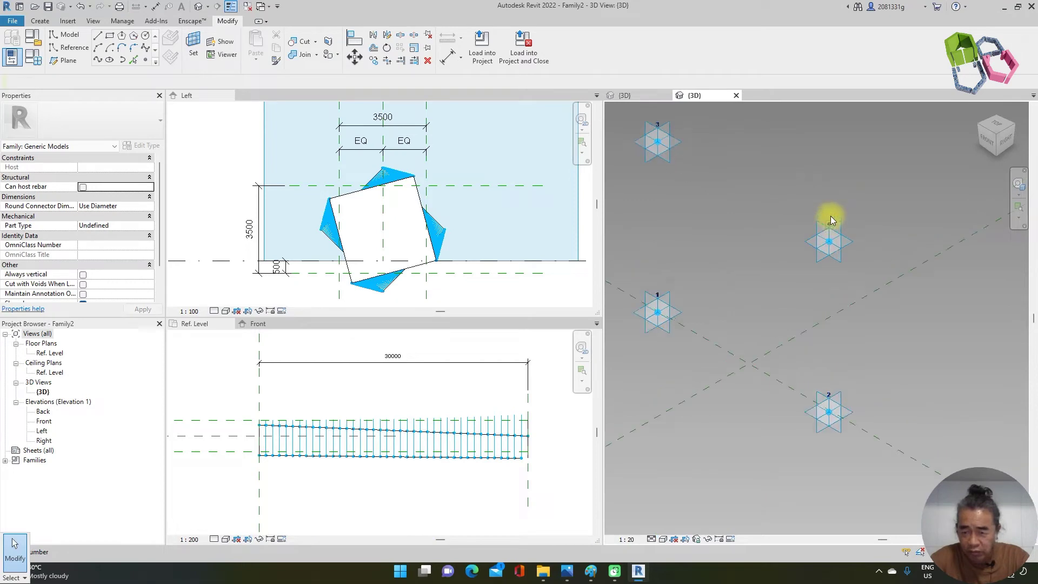
scroll(831, 219, up, 1)
click(835, 227)
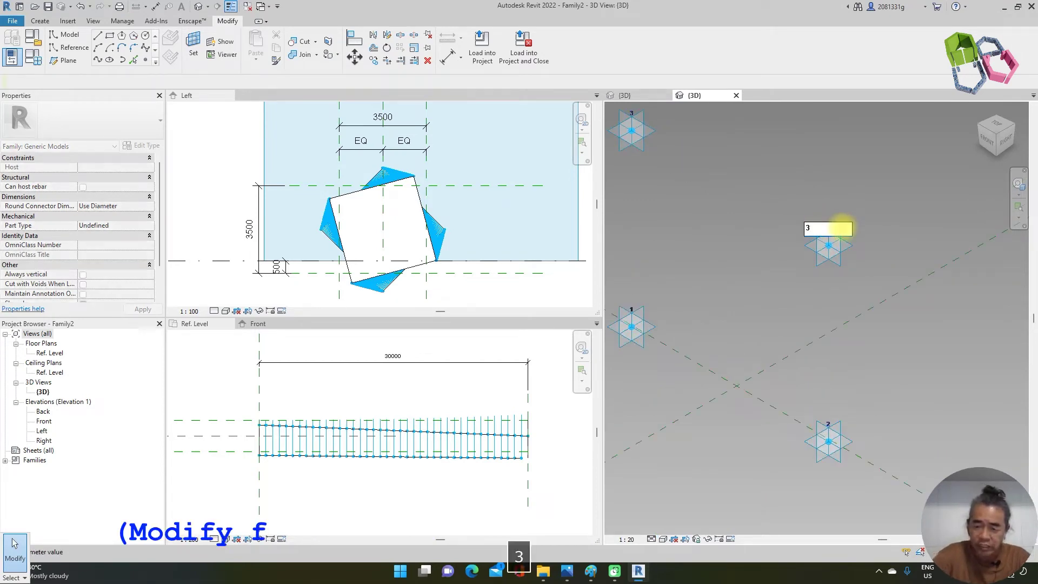
text(3)
key(Return)
click(809, 164)
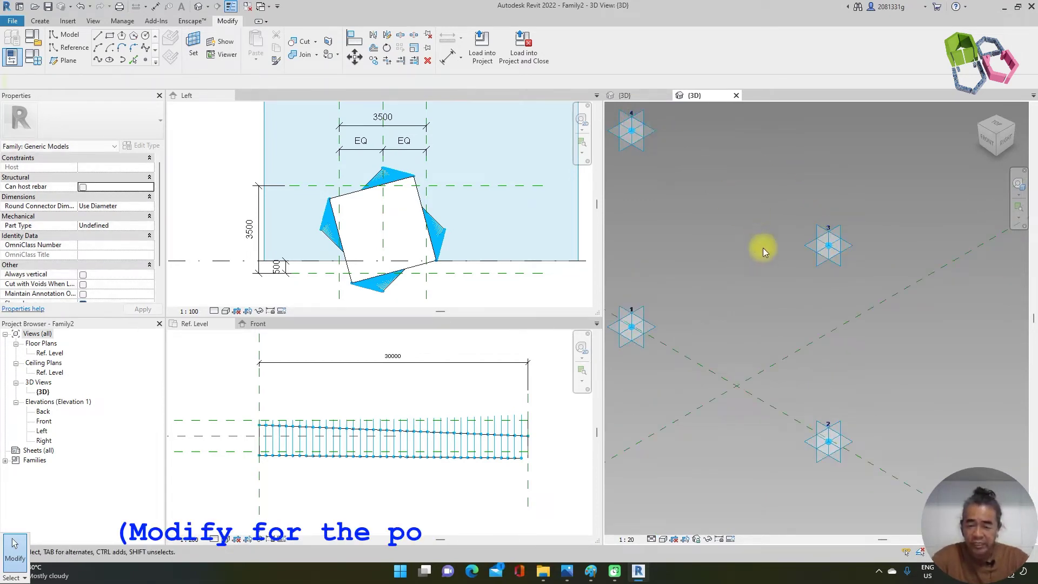
Connect adaptive points 1 and 4 with a spline through points and make it a reference line.
scroll(763, 249, down, 4)
scroll(738, 155, up, 2)
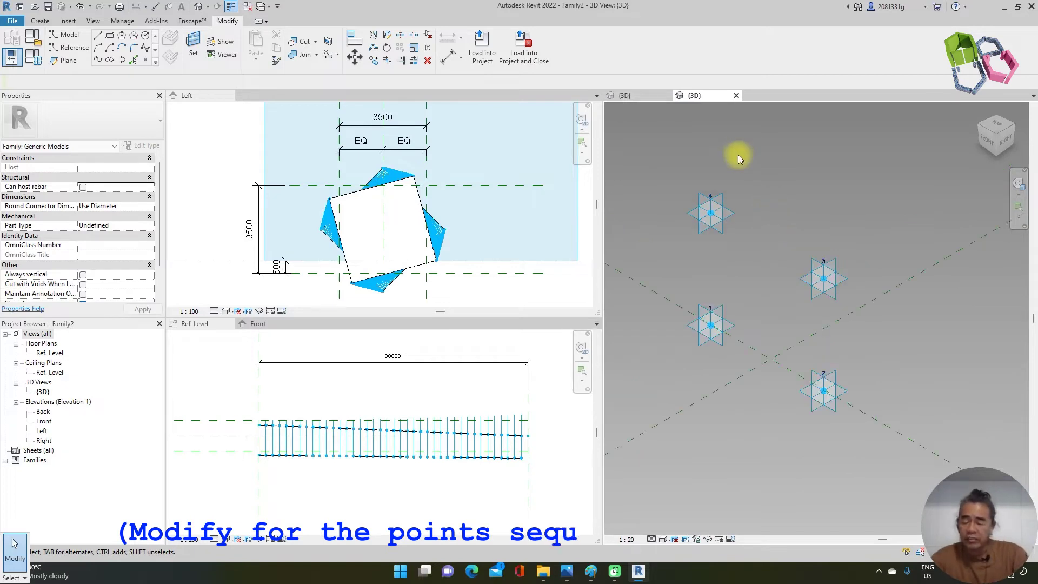
drag(682, 161, 743, 346)
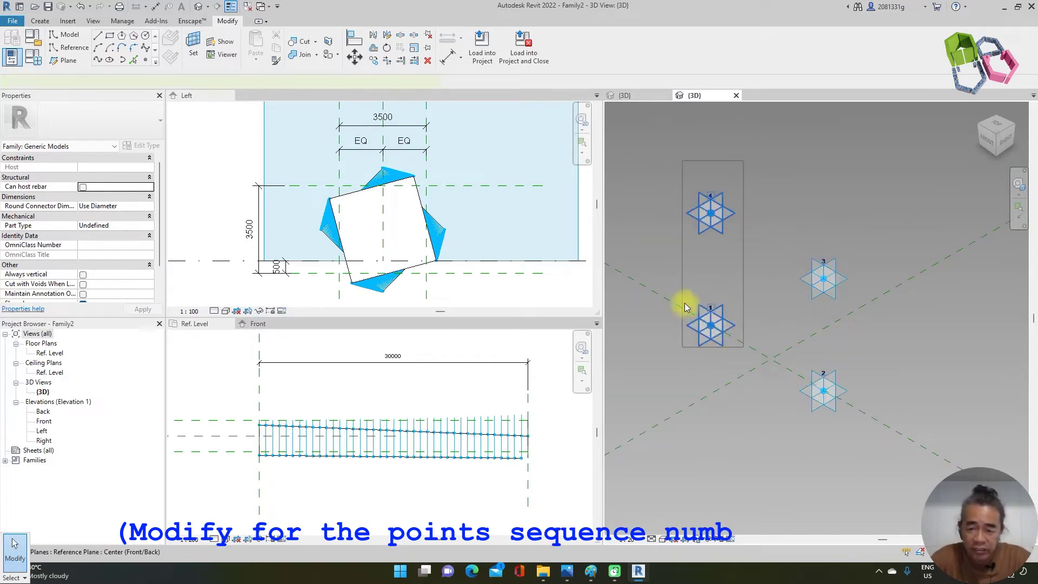
click(109, 61)
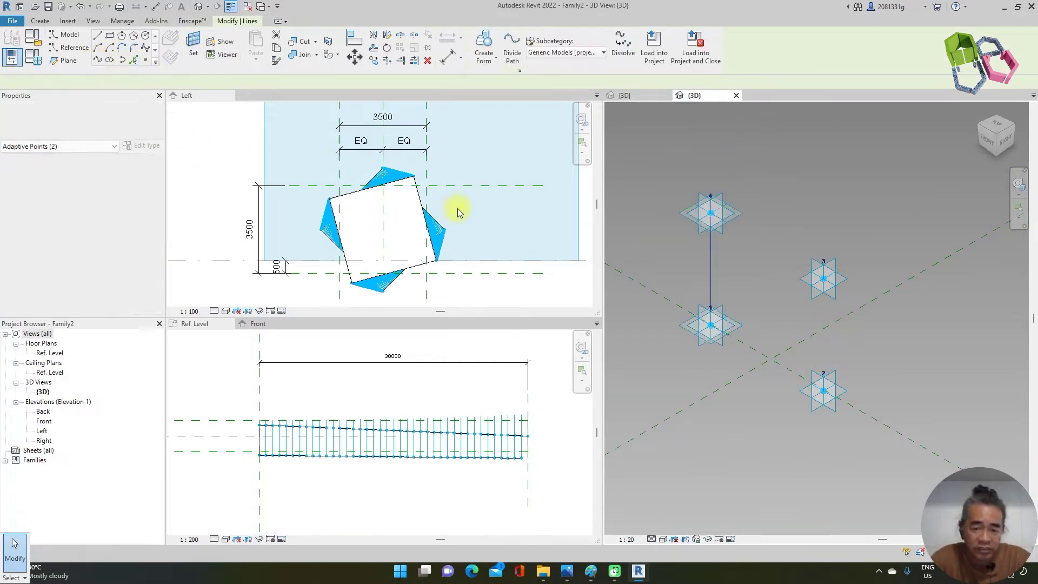
click(85, 246)
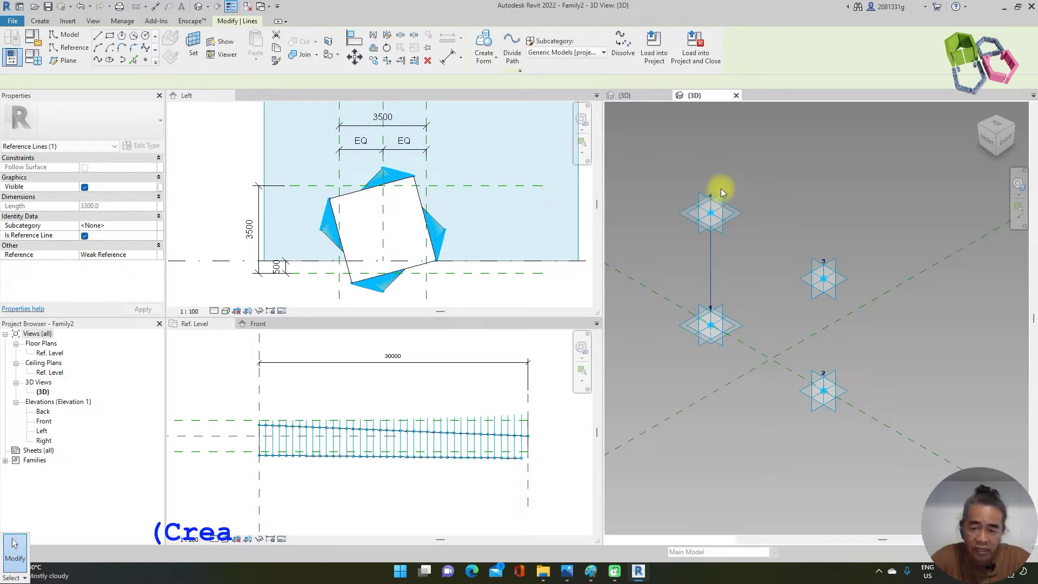
Connect adaptive points 4 and 3 with a spline through points and make it a reference line.
drag(663, 147, 874, 297)
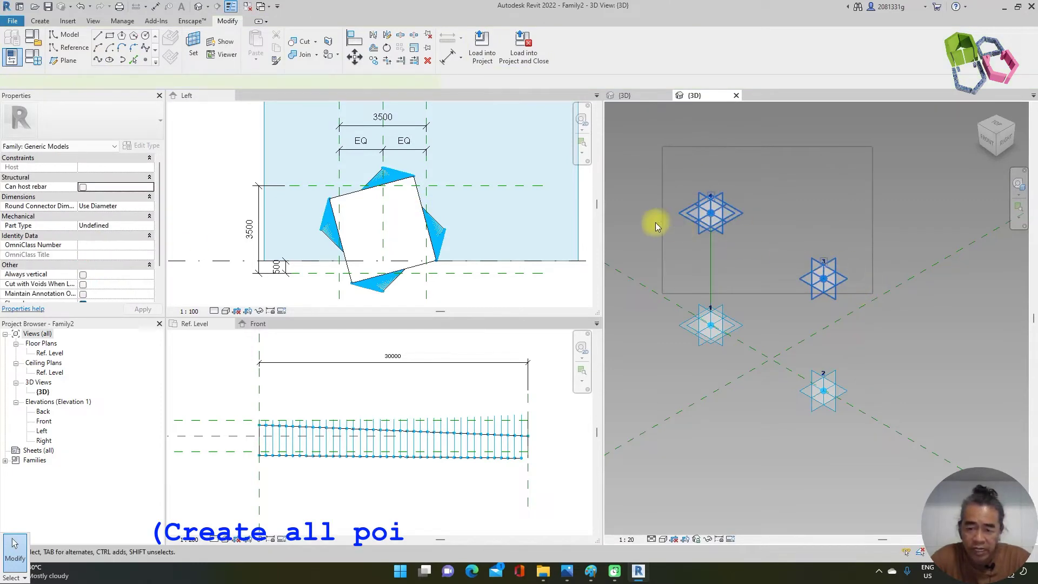
click(104, 63)
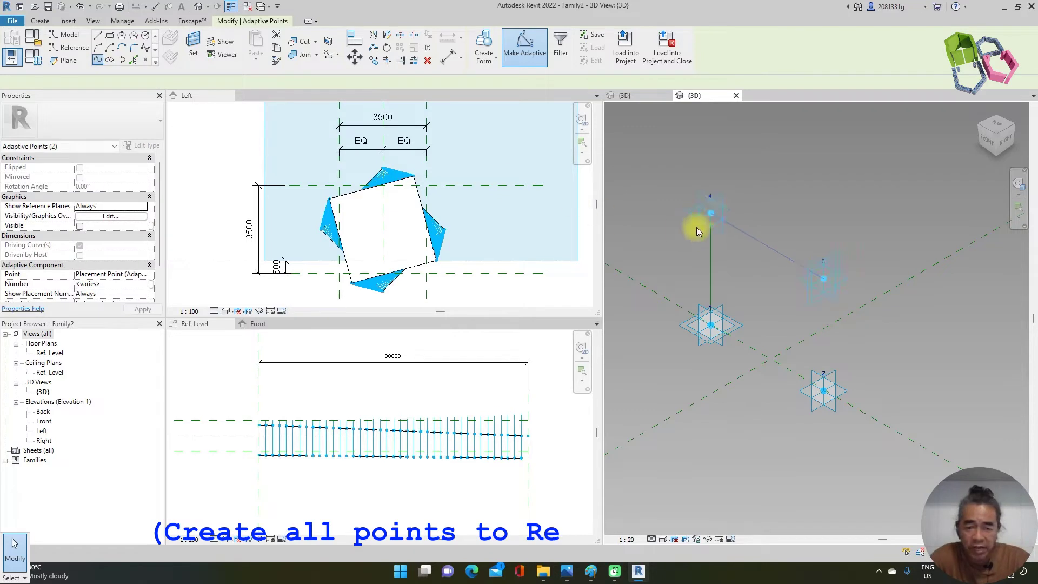
click(85, 246)
Connect adaptive points 3 and 2 with a spline through points.
drag(793, 205, 847, 401)
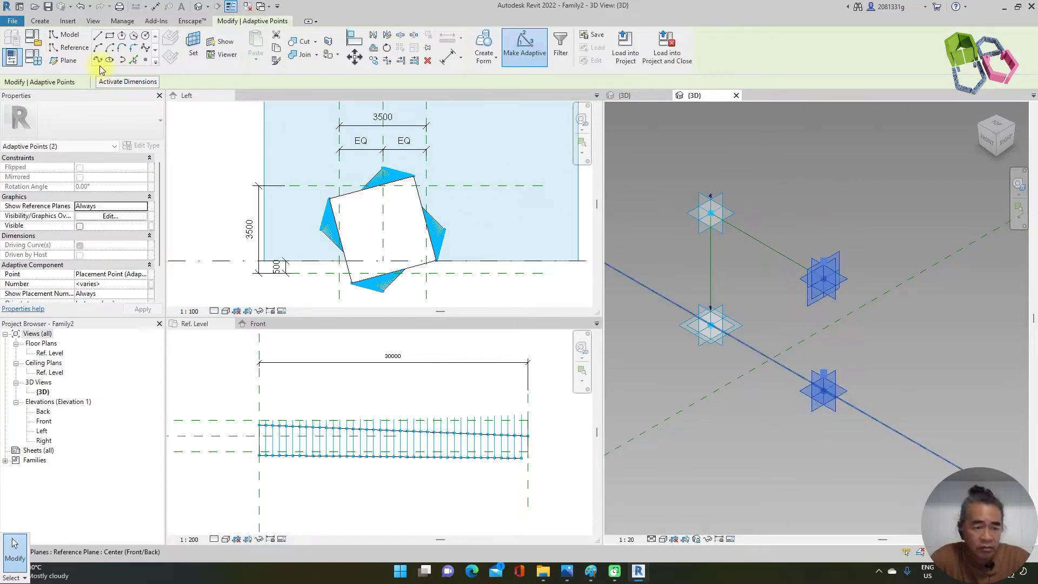
click(99, 63)
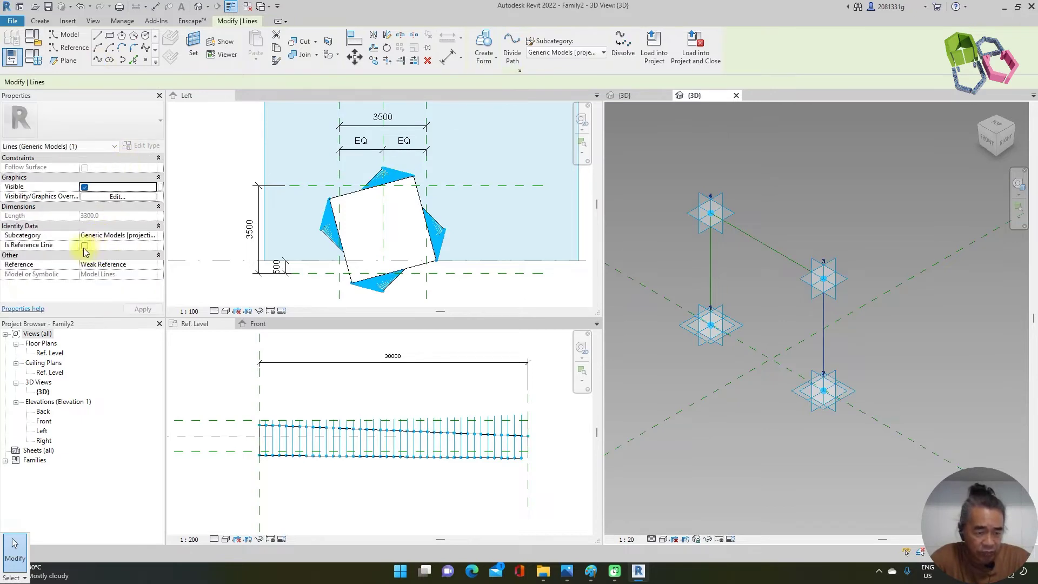
key(Escape)
Connect adaptive points 1 and 2 with a spline through points and make it a reference line.
drag(759, 385, 853, 429)
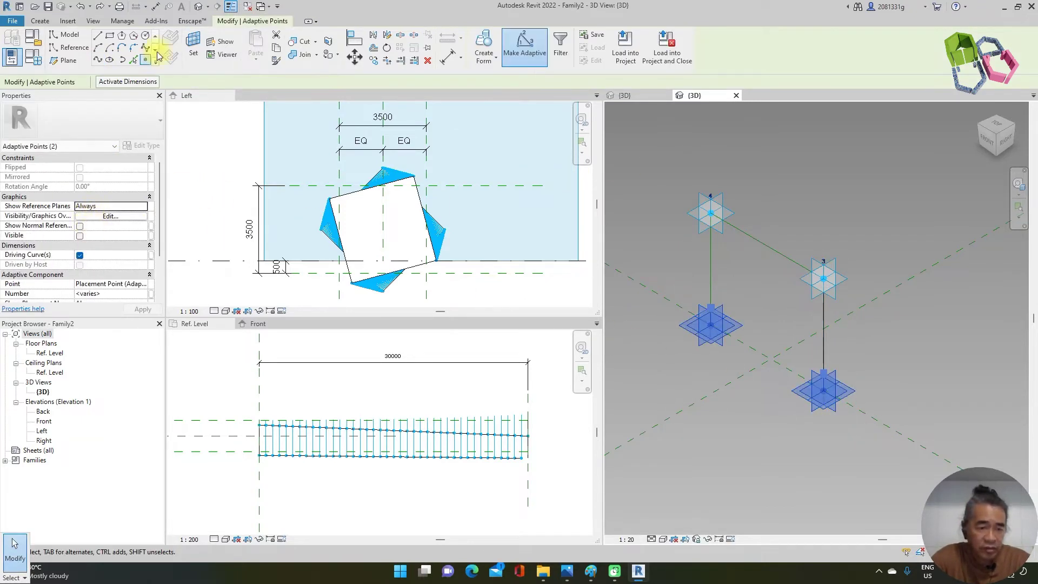
click(97, 61)
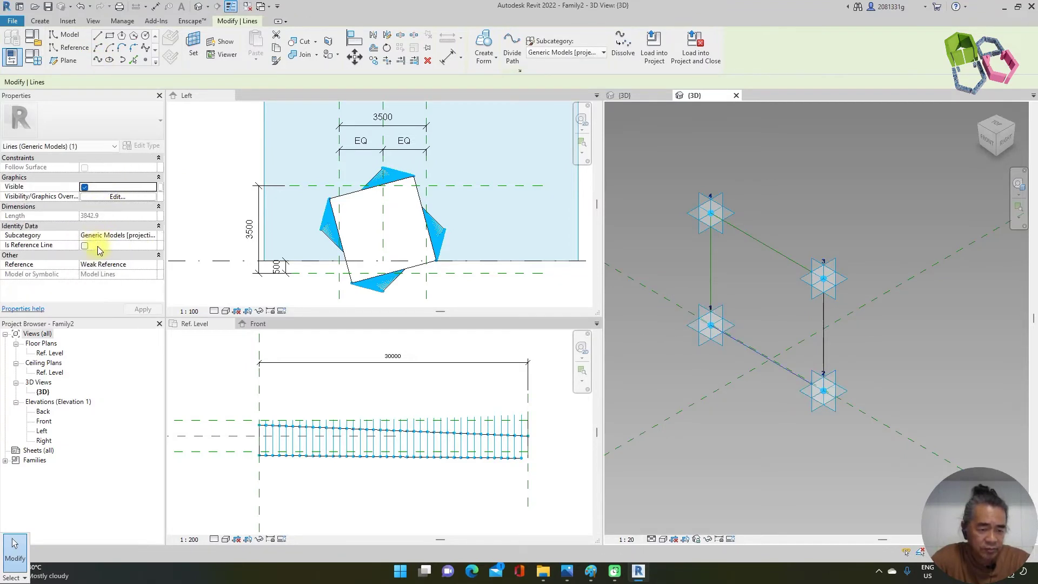
click(85, 246)
click(904, 204)
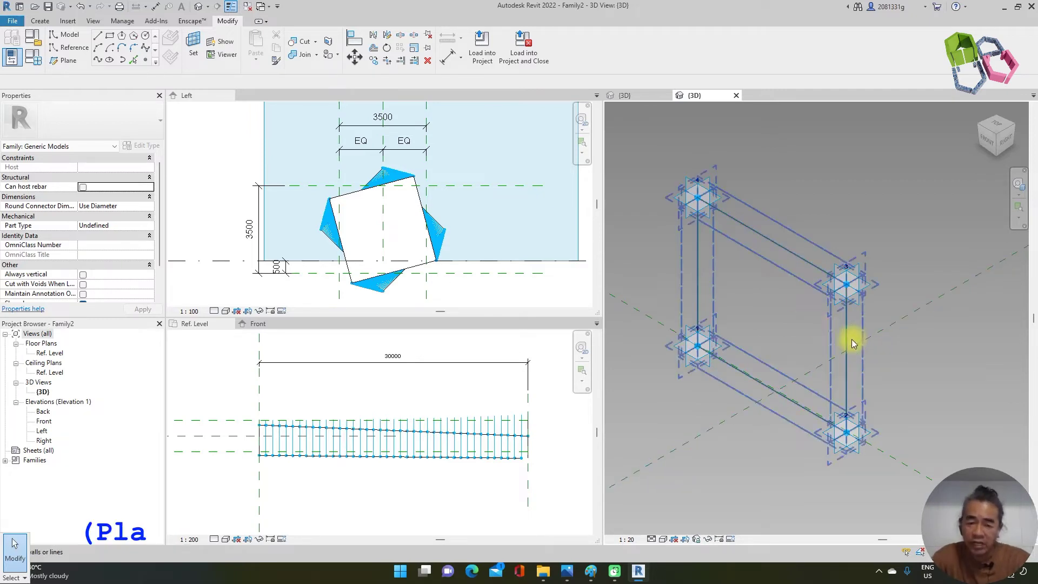
Place a reference point, drawn on face, near the middle of the reference line between adaptive points 4 and 3.
click(145, 62)
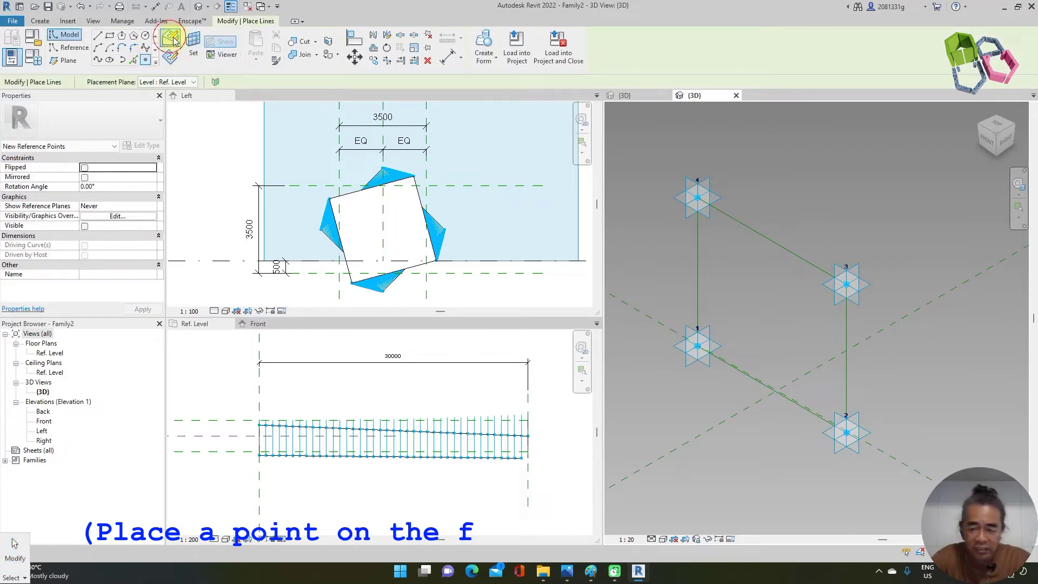
click(172, 39)
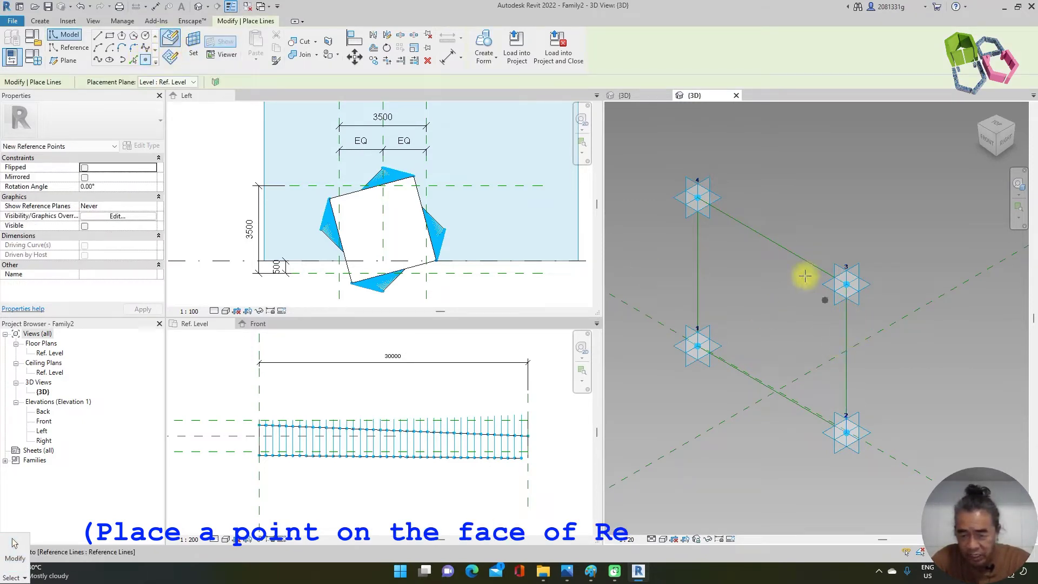
click(775, 241)
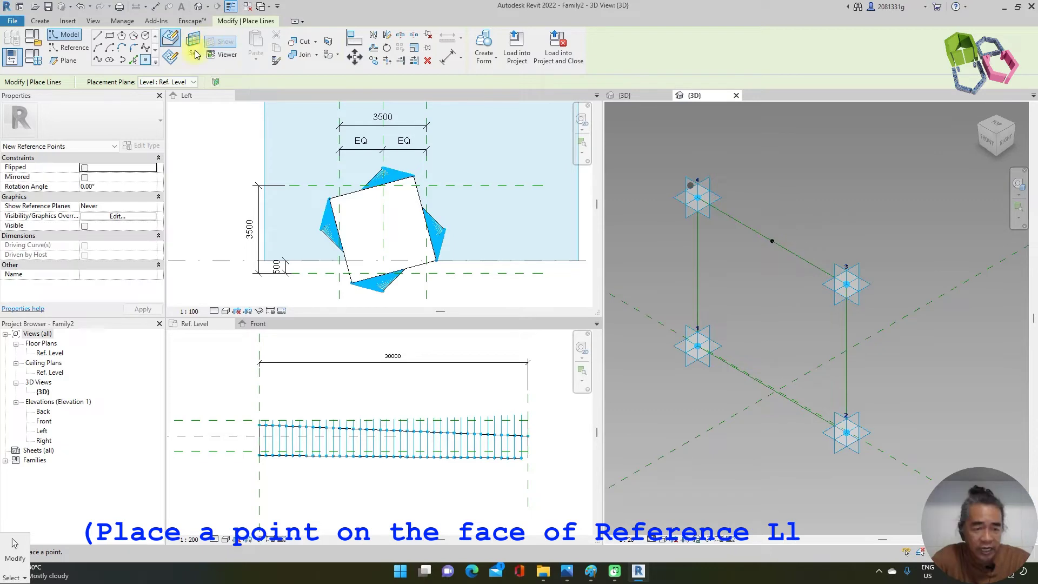
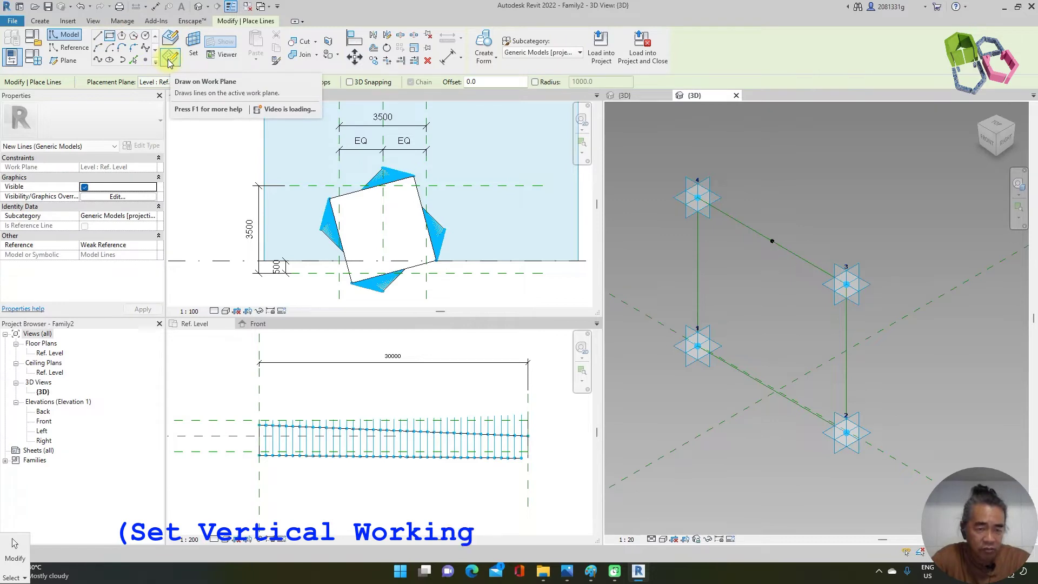
Draw a rectangle about 100 by 220 mm from the reference point on its vertical work plane and make its sides reference lines.
click(193, 46)
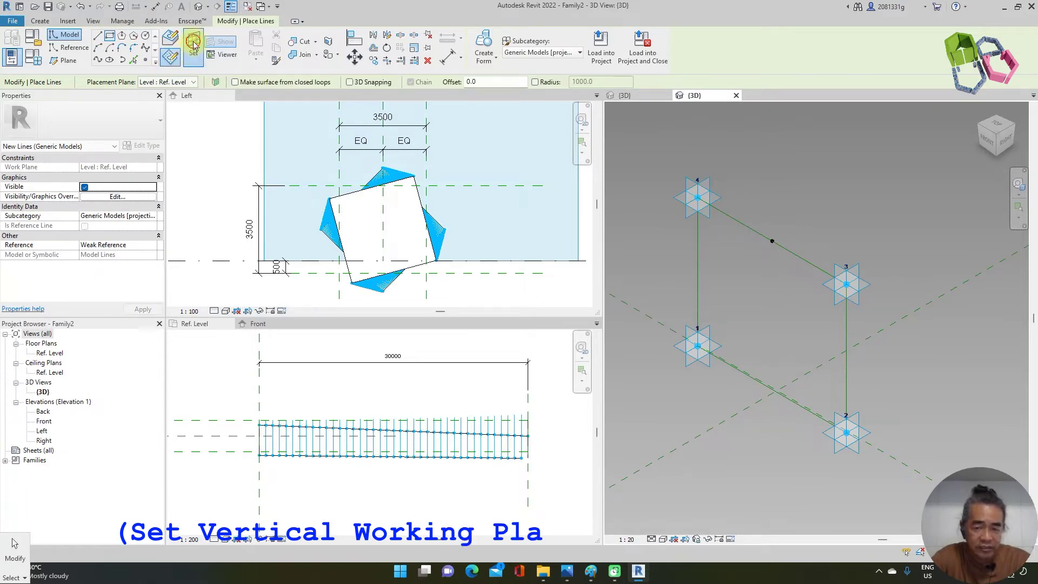
click(773, 242)
key(l)
key(i)
click(772, 242)
scroll(765, 225, up, 5)
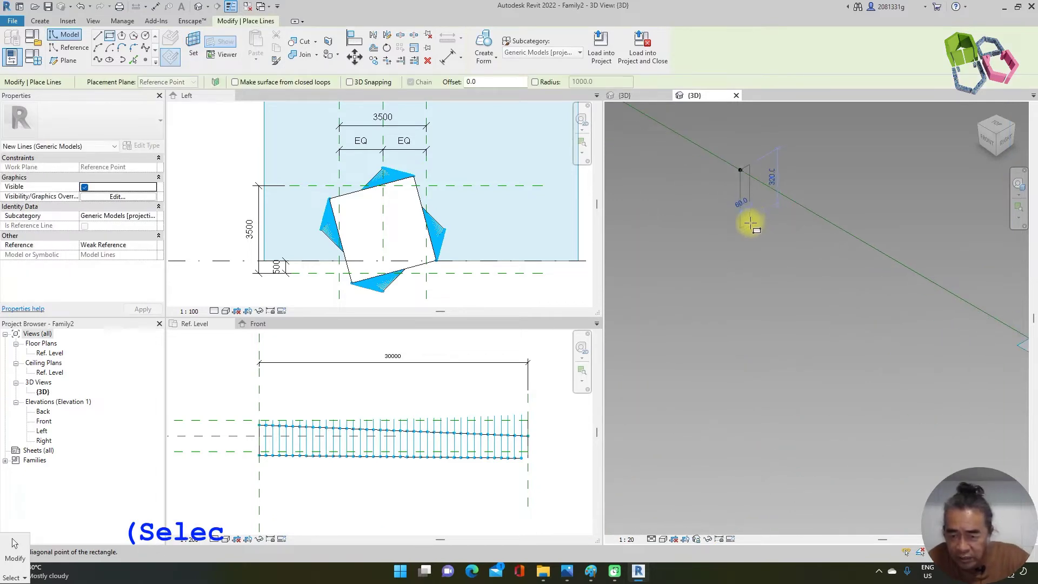
click(763, 207)
key(Escape)
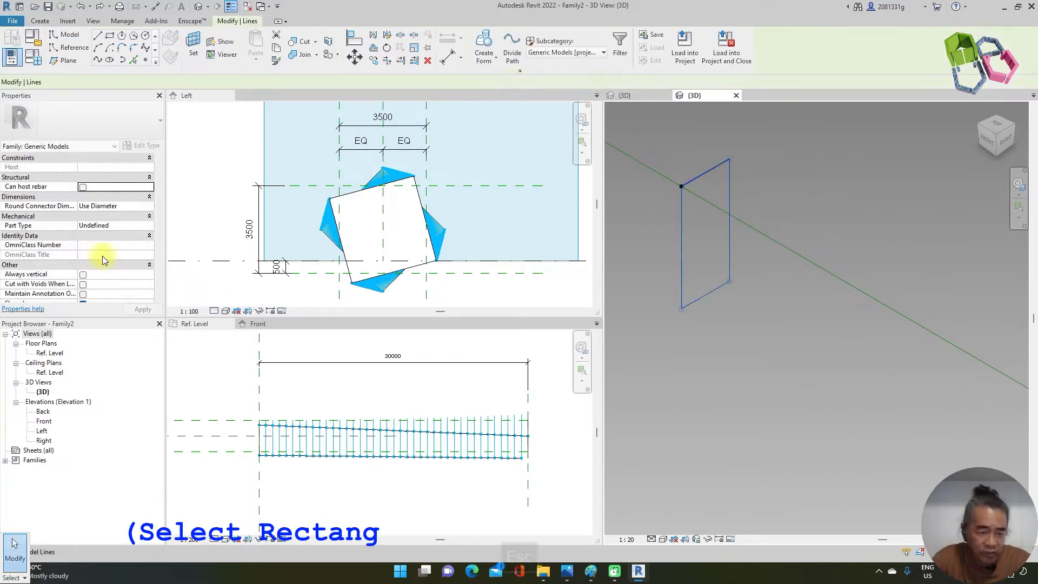
click(84, 247)
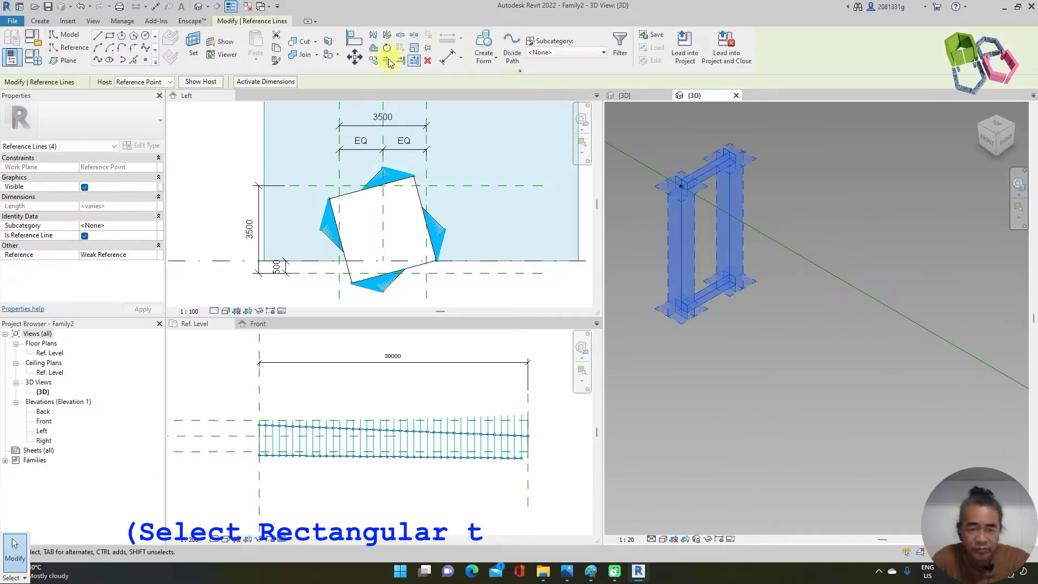
Move the rectangular profile sideways so the midpoint of its upper edge sits on the reference point.
click(355, 56)
scroll(694, 178, up, 2)
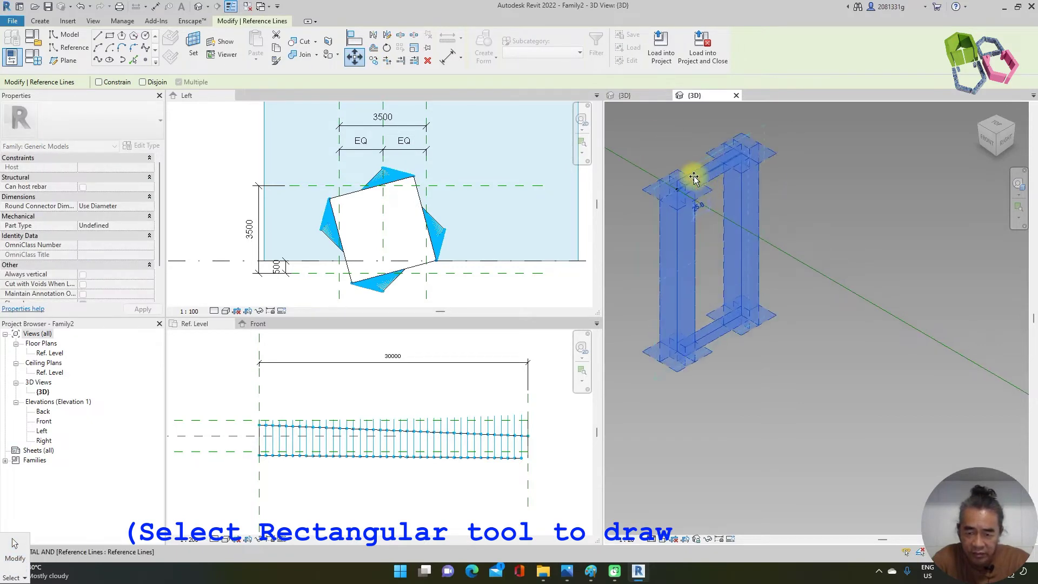
key(Escape)
scroll(703, 193, up, 2)
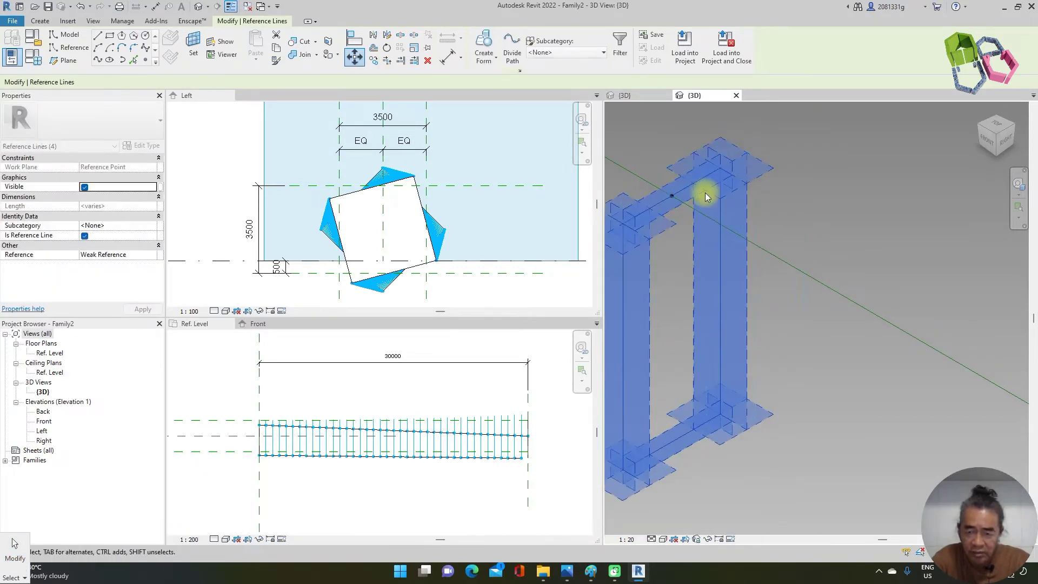
Move the rectangular profile up so its centre sits on the reference point.
key(m)
key(d)
scroll(788, 278, down, 3)
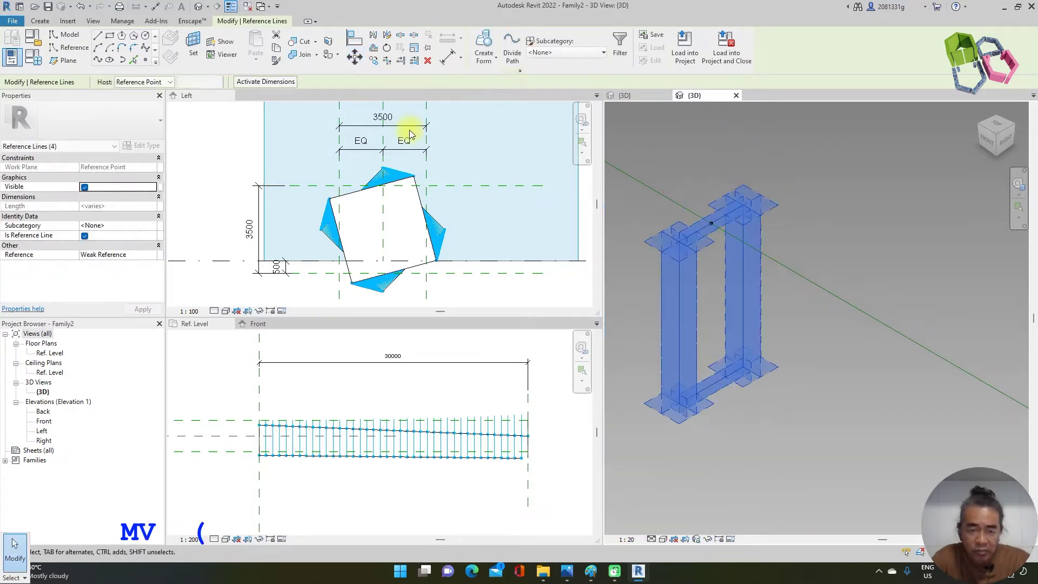
click(355, 58)
click(682, 403)
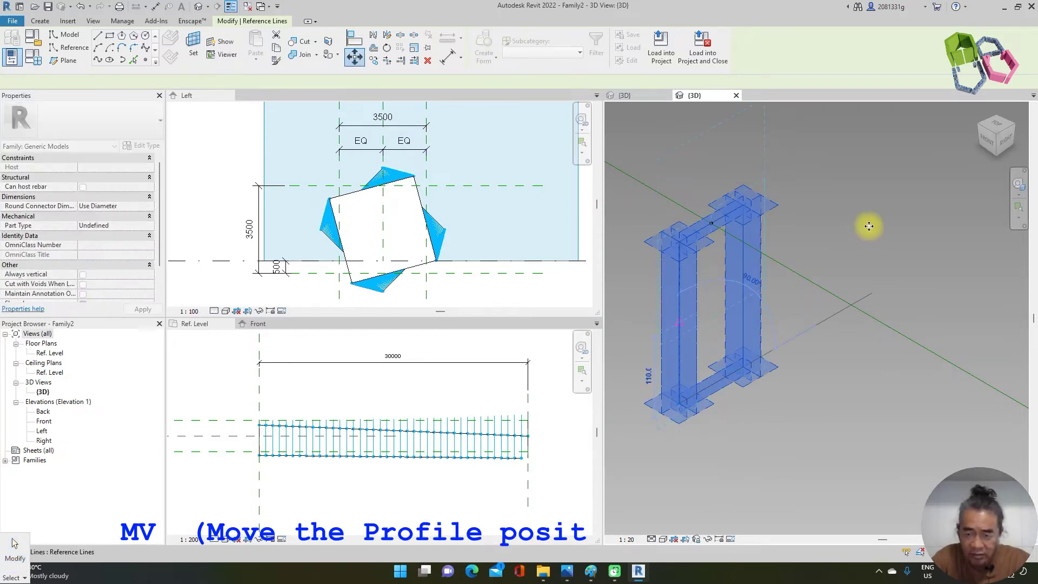
click(753, 190)
key(Escape)
Dimension the profile's vertical sides as equally spaced about the reference point and add an overall width dimension.
shift+middle_drag(780, 257, 821, 217)
key(d)
key(i)
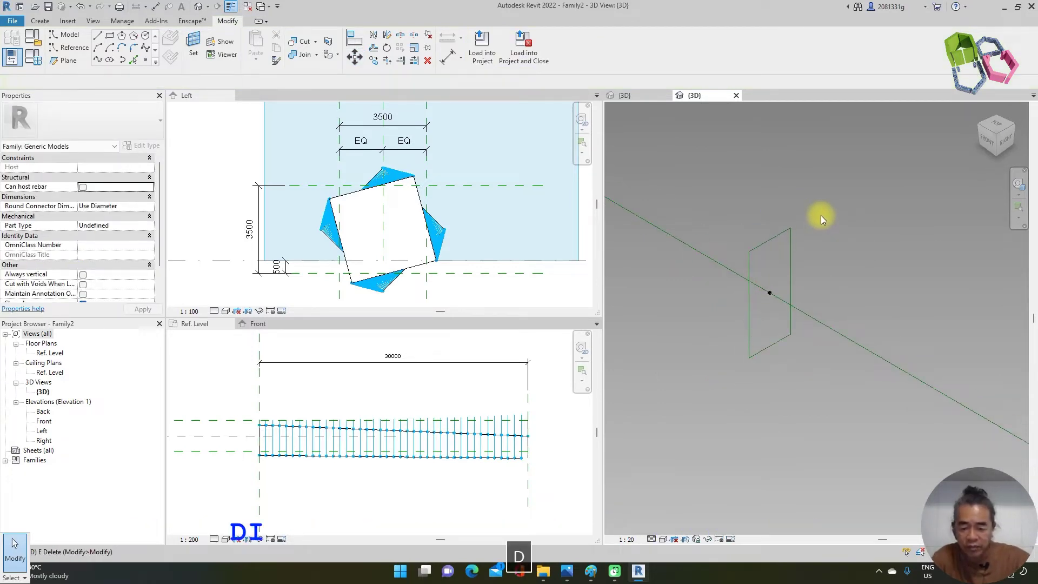
click(770, 291)
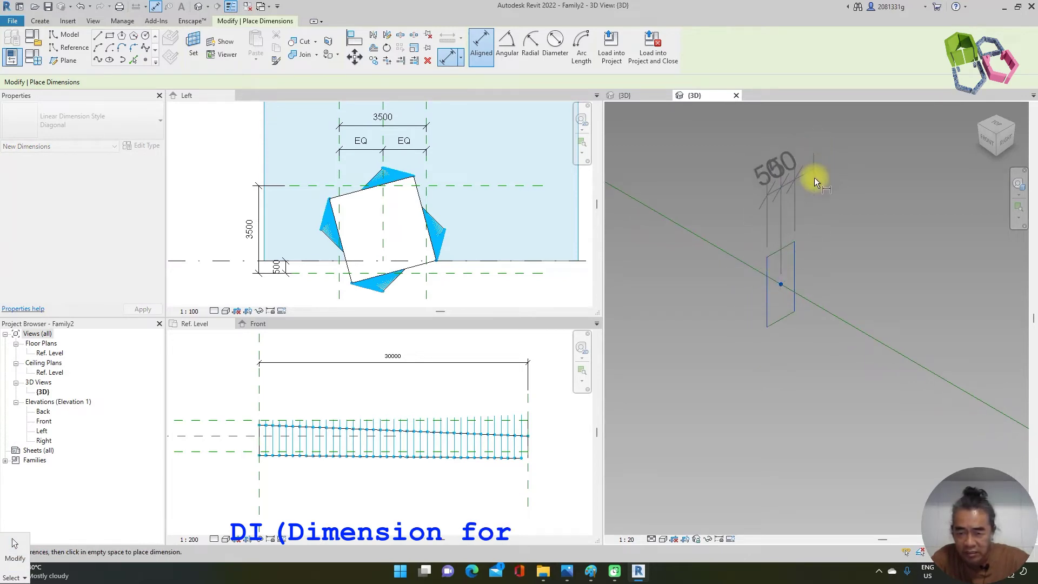
click(817, 174)
click(787, 156)
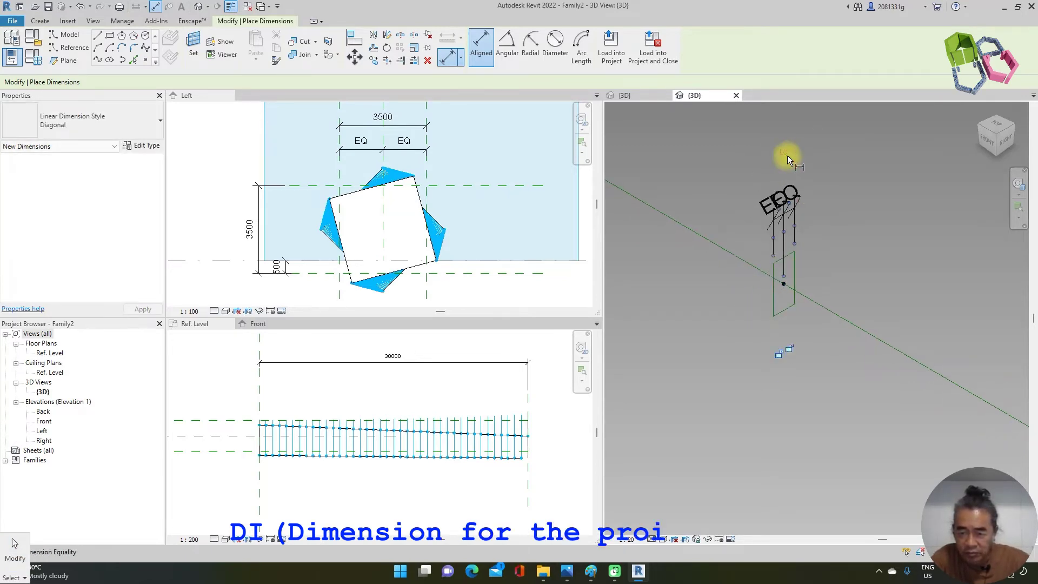
click(781, 295)
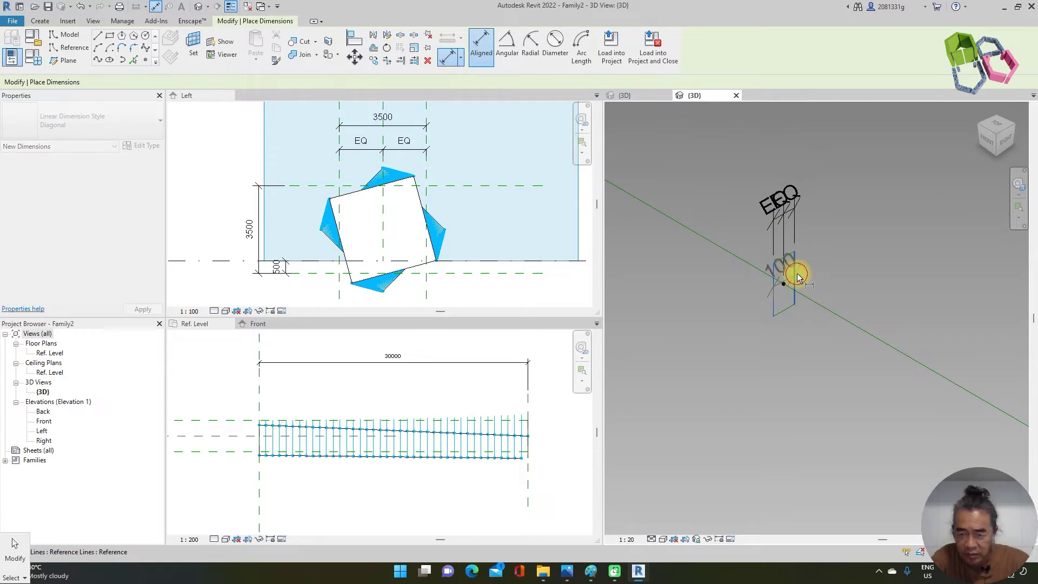
click(802, 157)
Dimension the profile's upper and lower edges through the reference point and make the spacing equal.
scroll(795, 236, up, 3)
click(781, 281)
click(771, 341)
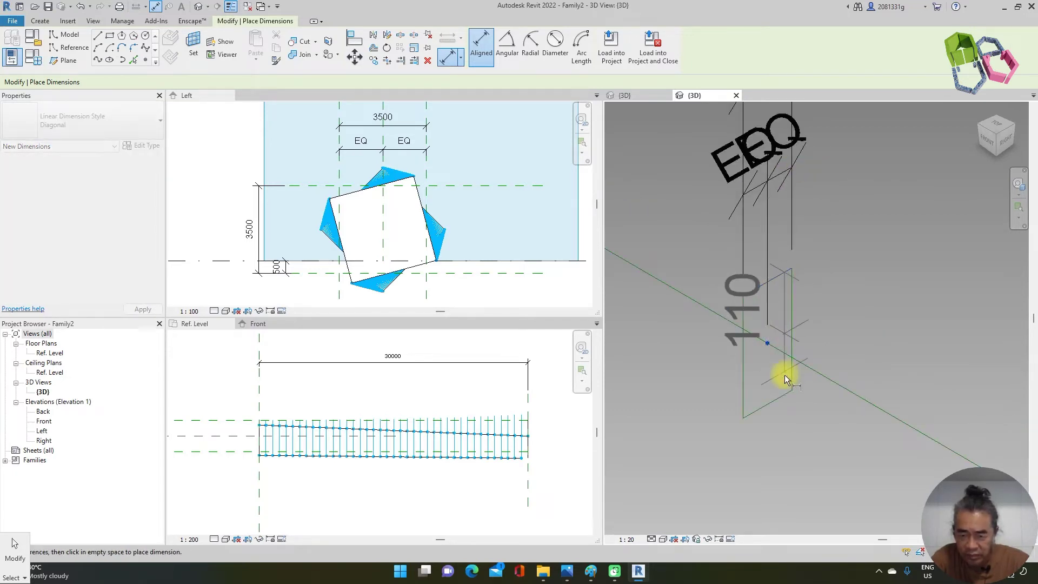
click(773, 404)
scroll(799, 308, down, 3)
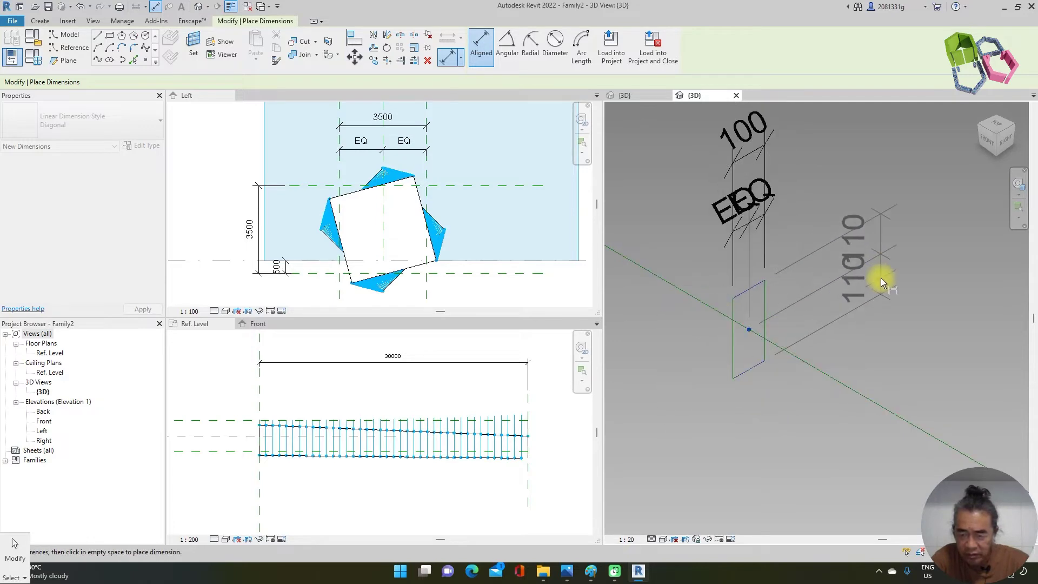
click(976, 206)
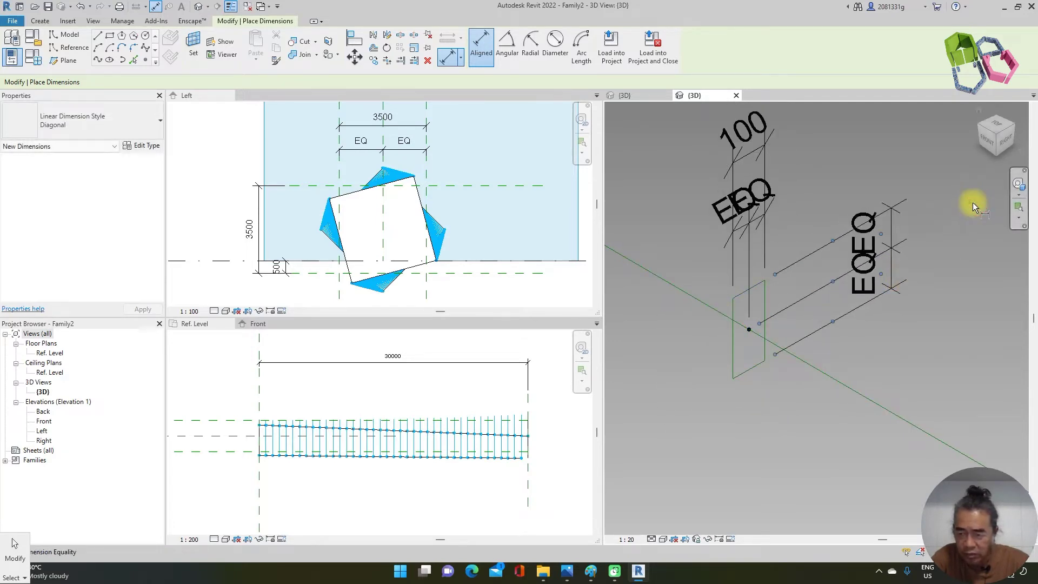
Add an overall depth dimension between the profile's upper and lower edges.
click(740, 292)
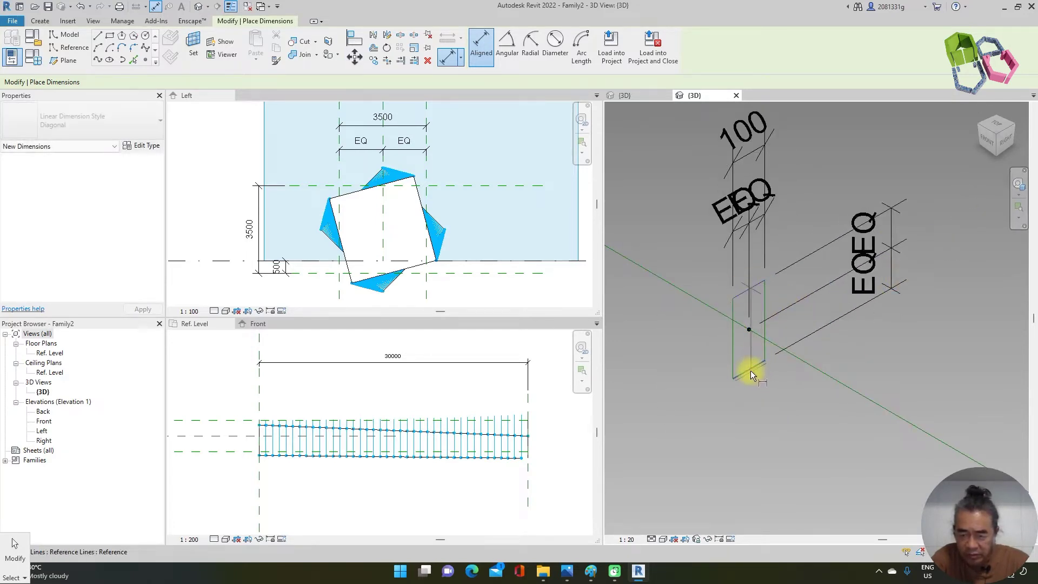
click(751, 371)
scroll(733, 354, down, 1)
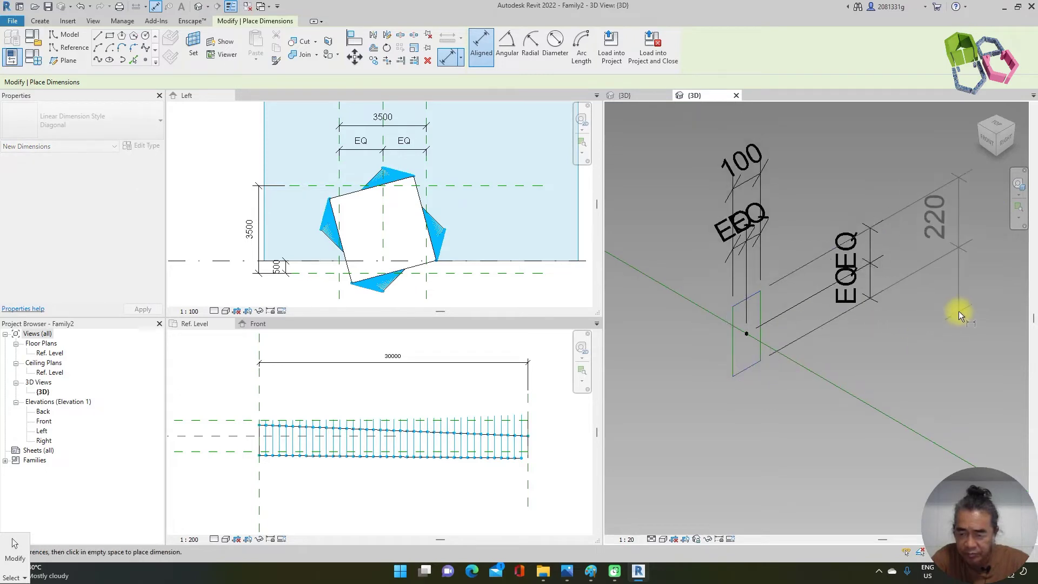
click(920, 334)
key(Escape)
Label the profile's overall width dimension with a new family type parameter named w.
click(741, 238)
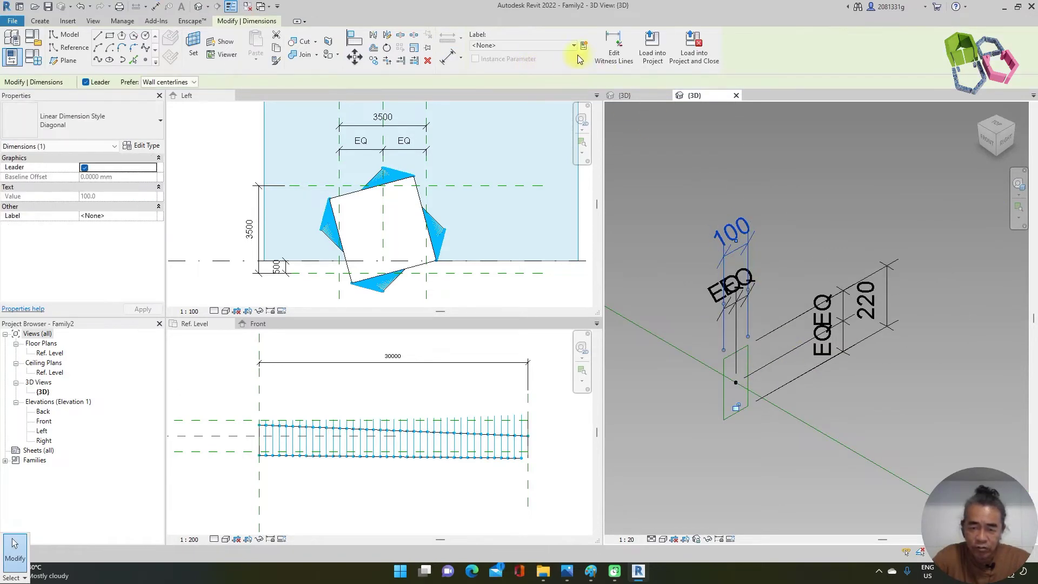
click(584, 48)
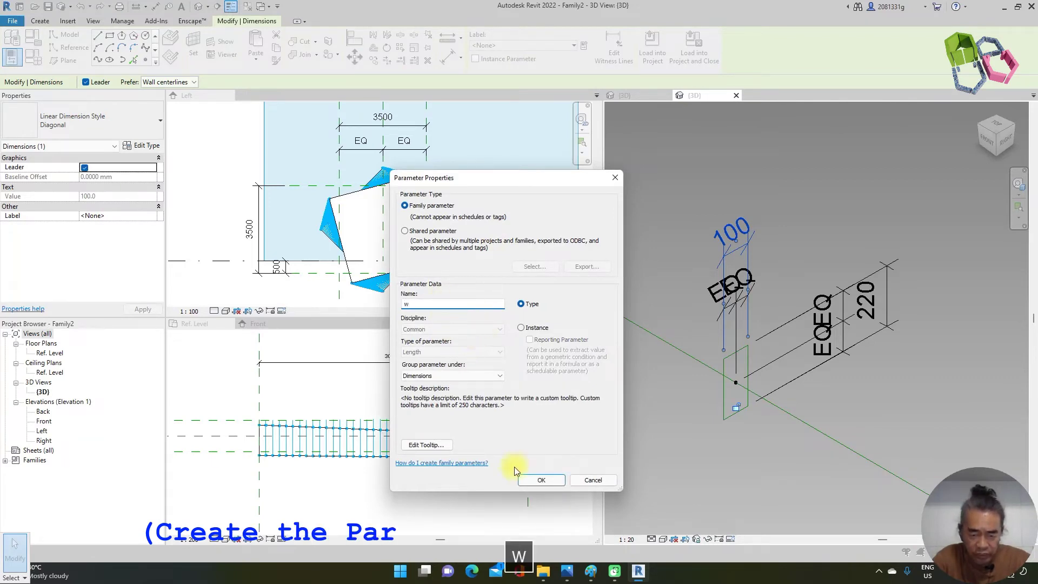
text(w)
click(548, 480)
key(Escape)
Label the profile's overall depth dimension with a new family type parameter named d.
scroll(878, 291, up, 3)
click(876, 290)
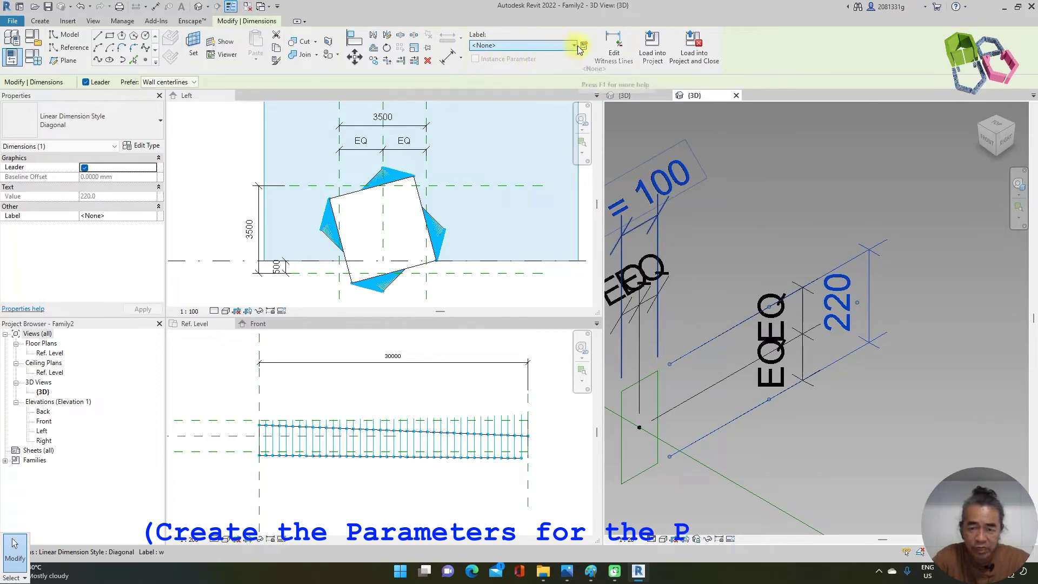
click(585, 47)
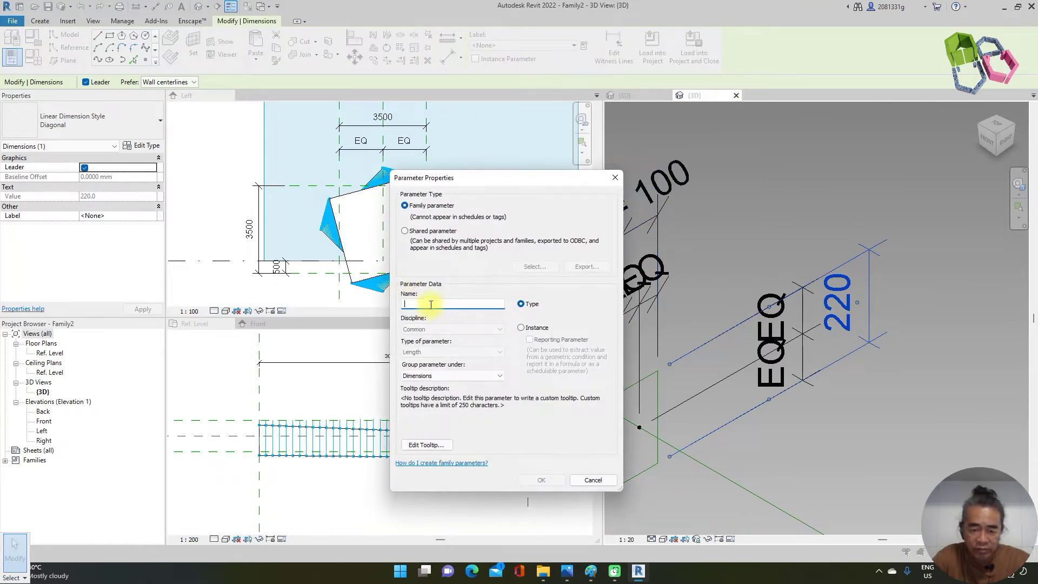
text(d)
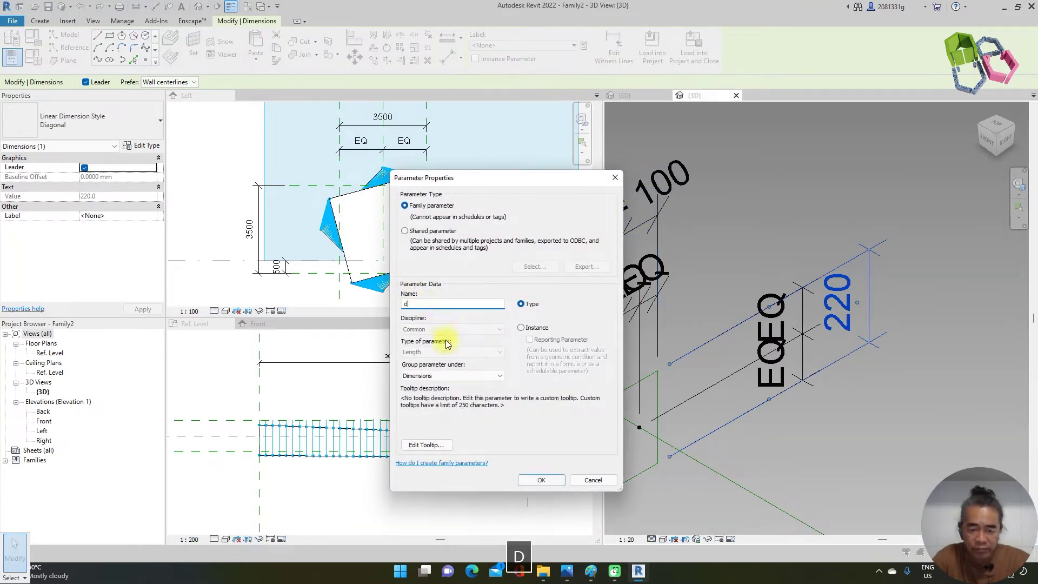
click(538, 481)
click(879, 192)
Create a solid form from the rectangular profile and the four reference lines of the frame.
scroll(878, 224, down, 2)
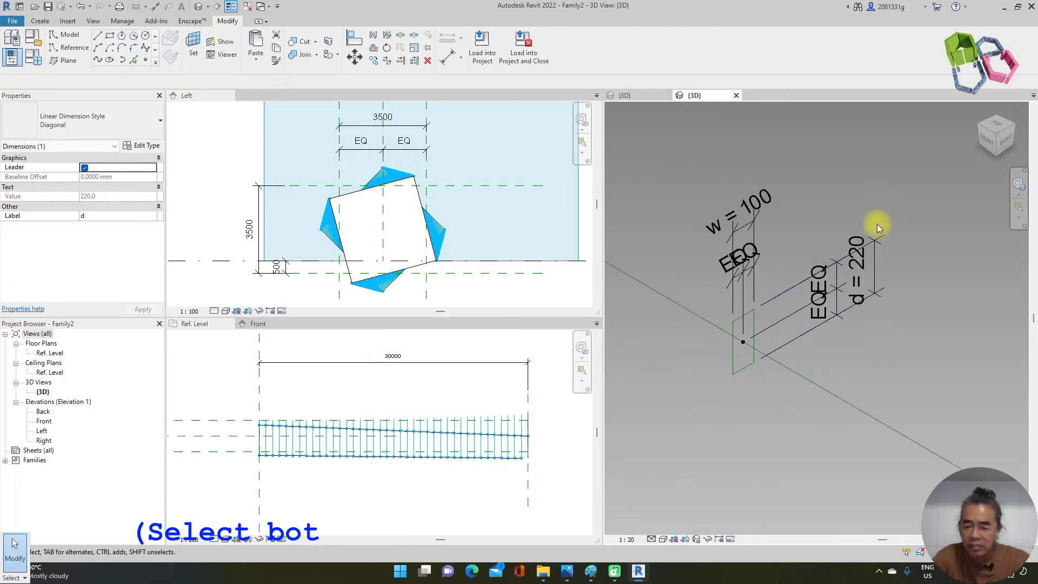
scroll(762, 222, down, 1)
click(762, 222)
scroll(771, 298, down, 1)
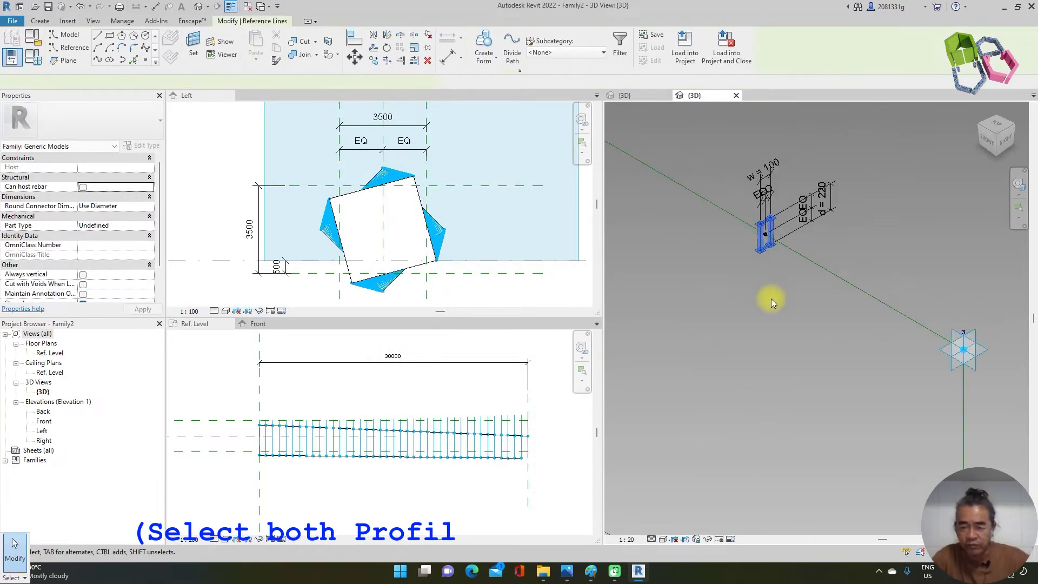
ctrl+click(838, 281)
scroll(754, 191, down, 3)
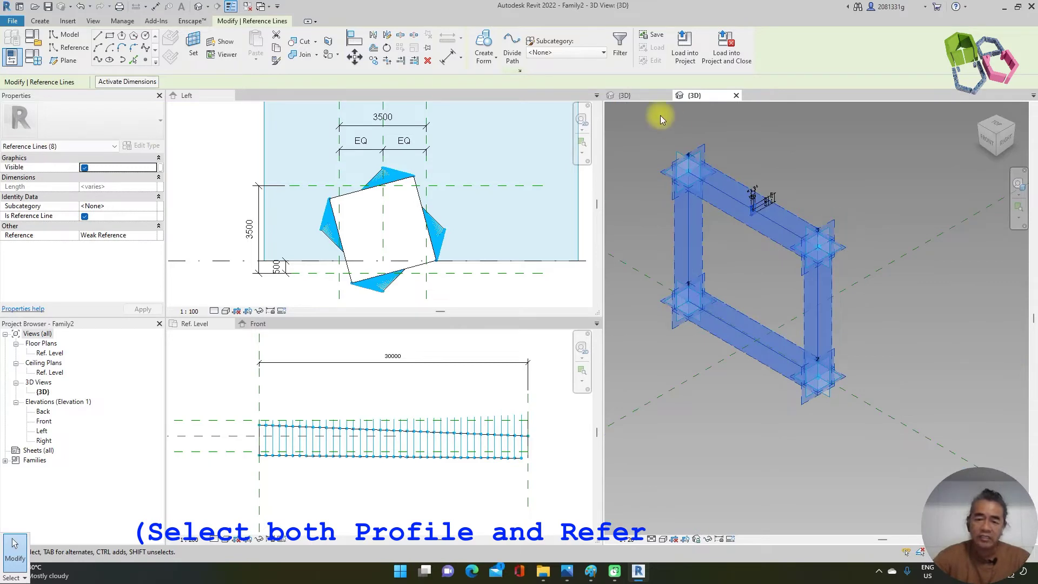
click(495, 65)
click(495, 80)
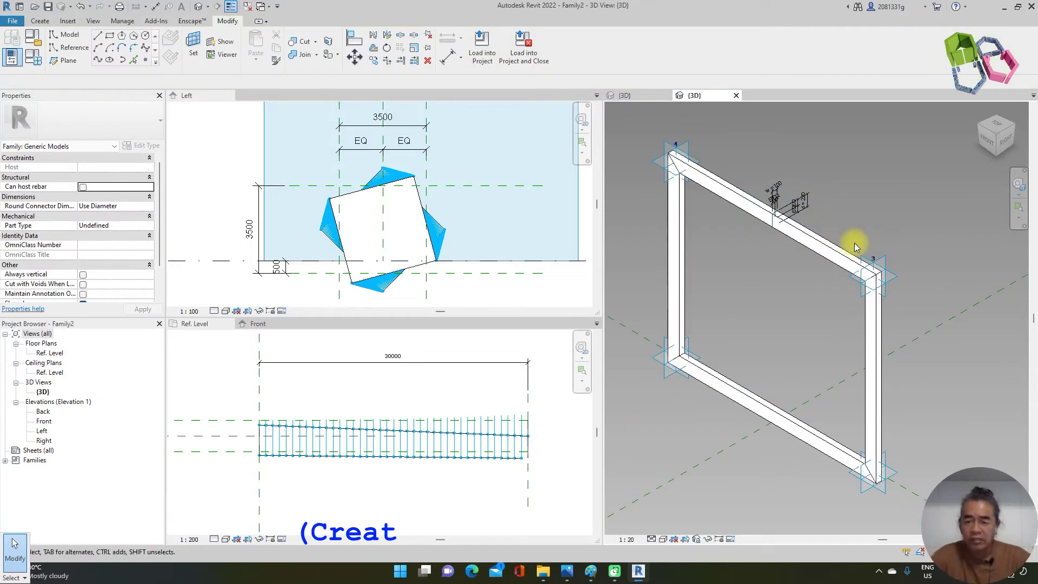
Create a new material named Wooden Frame for the selected solid frame form.
scroll(839, 239, up, 2)
scroll(814, 254, up, 1)
click(774, 204)
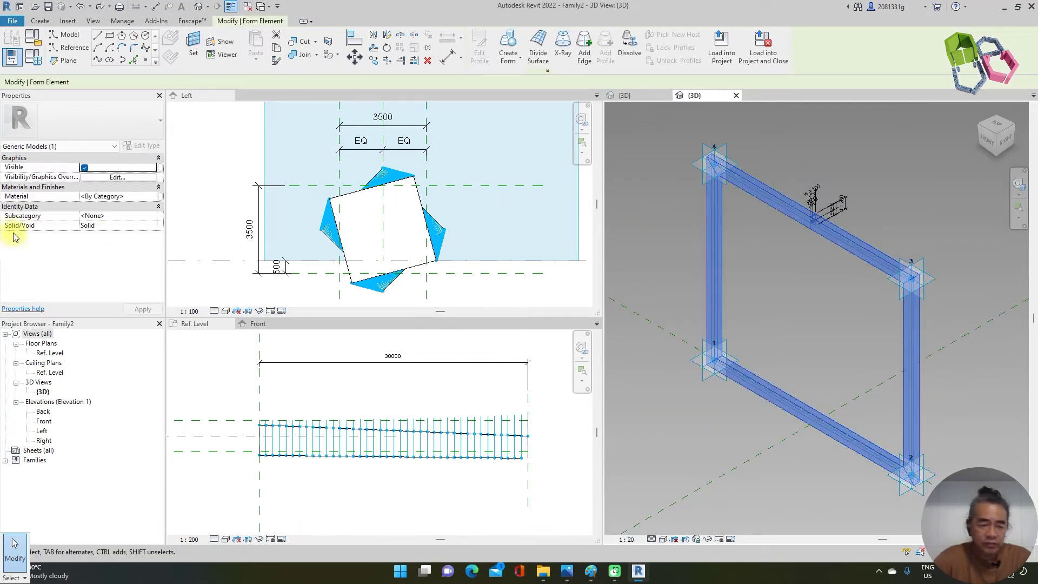
click(154, 198)
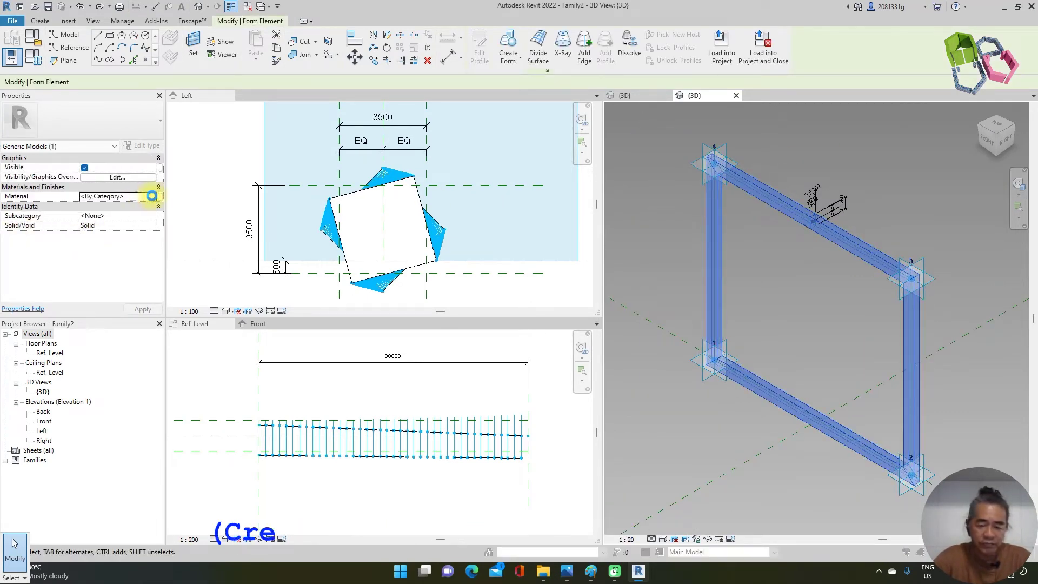
click(152, 196)
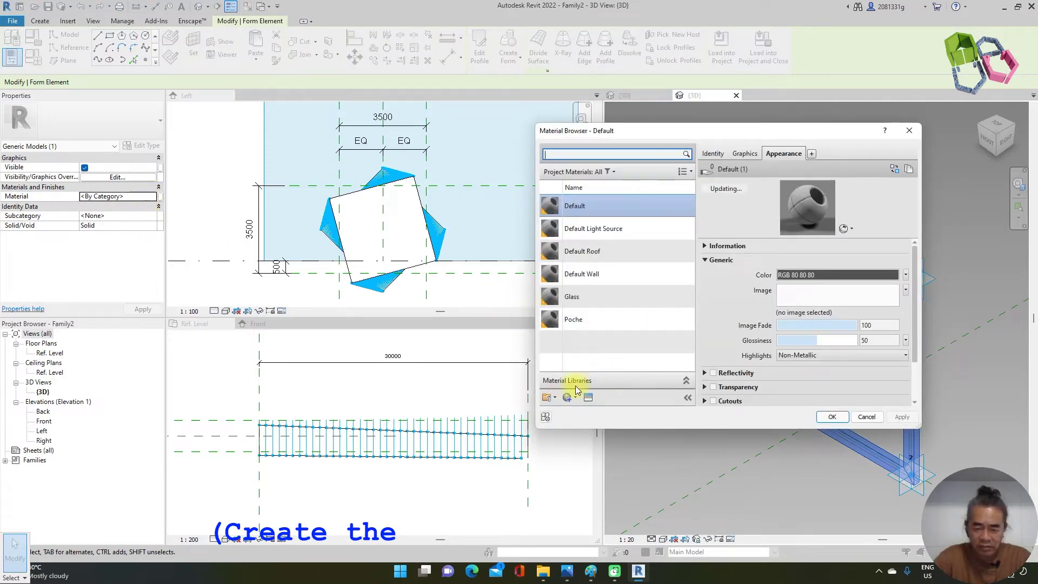
click(567, 399)
click(593, 410)
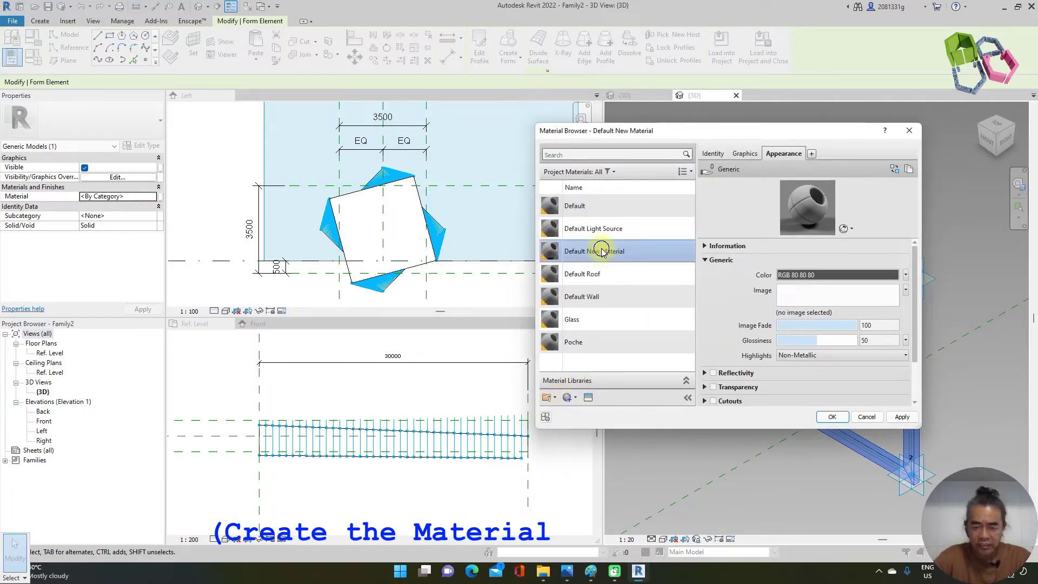
right_click(603, 252)
click(627, 278)
text(W)
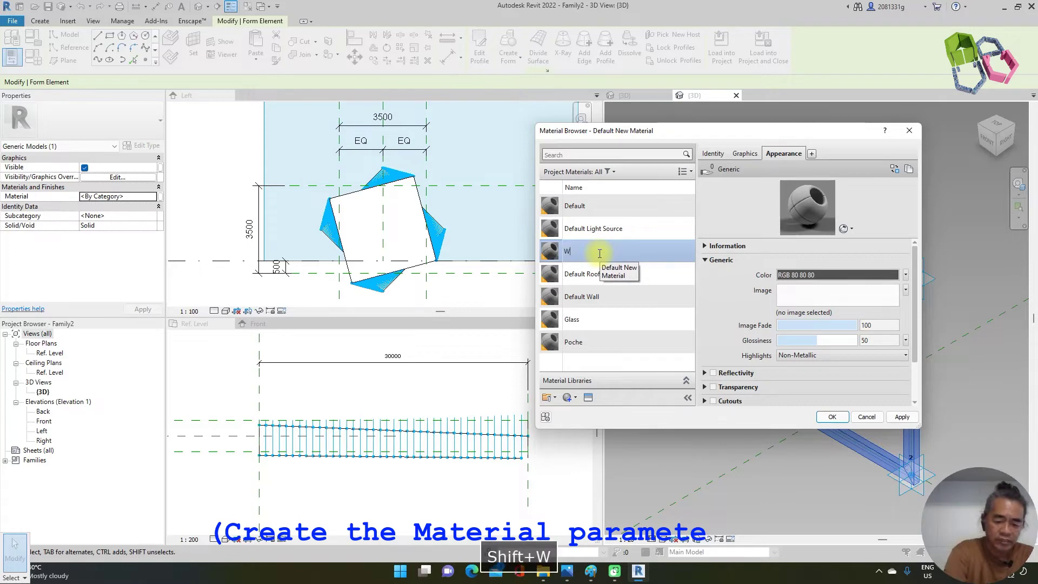
text(ooden Fram)
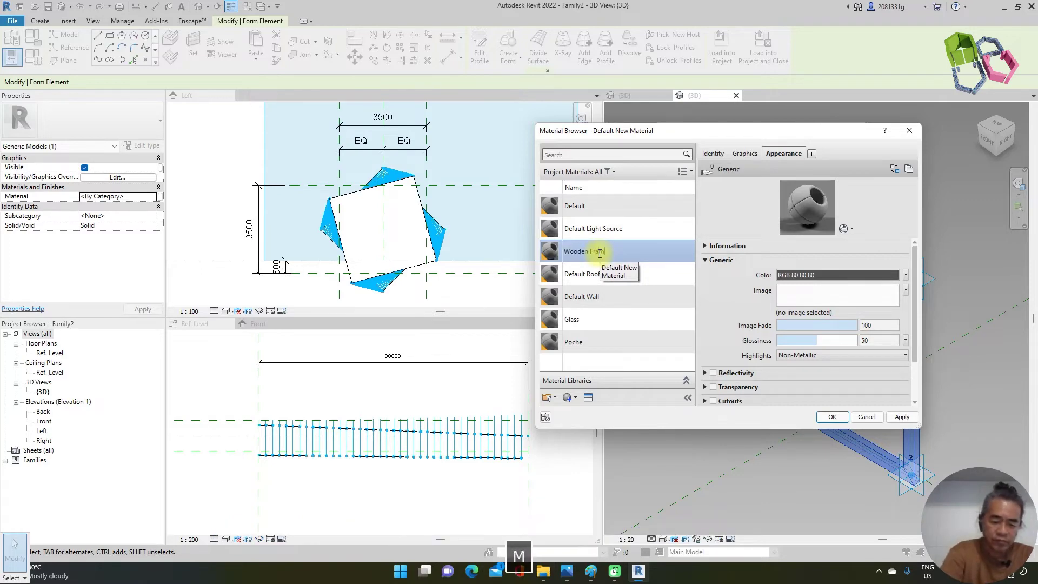
text(a)
Give the Wooden Frame material the Beech appearance from the Wood library and assign it to the frame form.
click(589, 398)
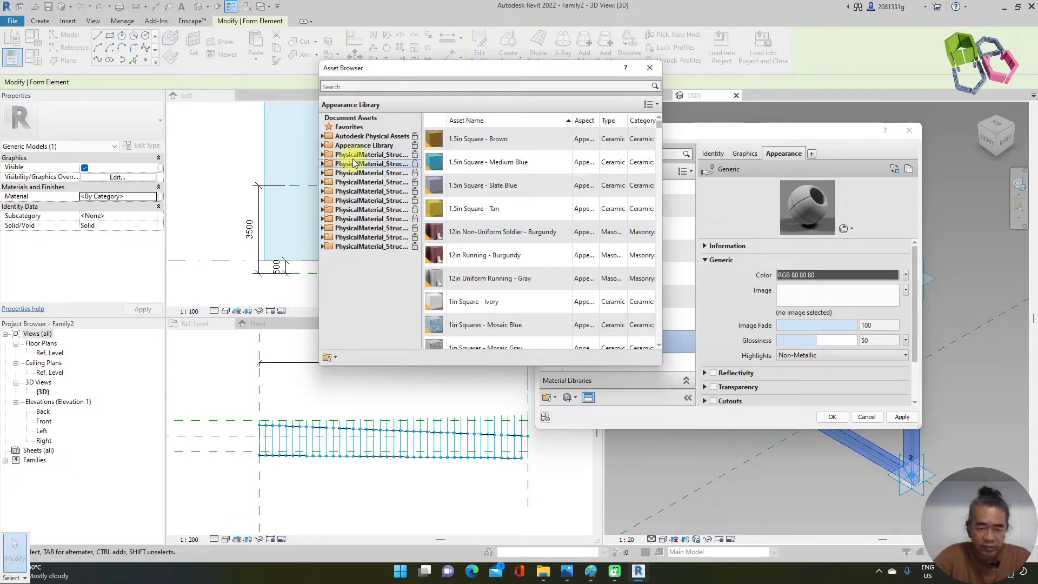
double_click(360, 144)
scroll(357, 243, down, 5)
click(349, 255)
click(350, 257)
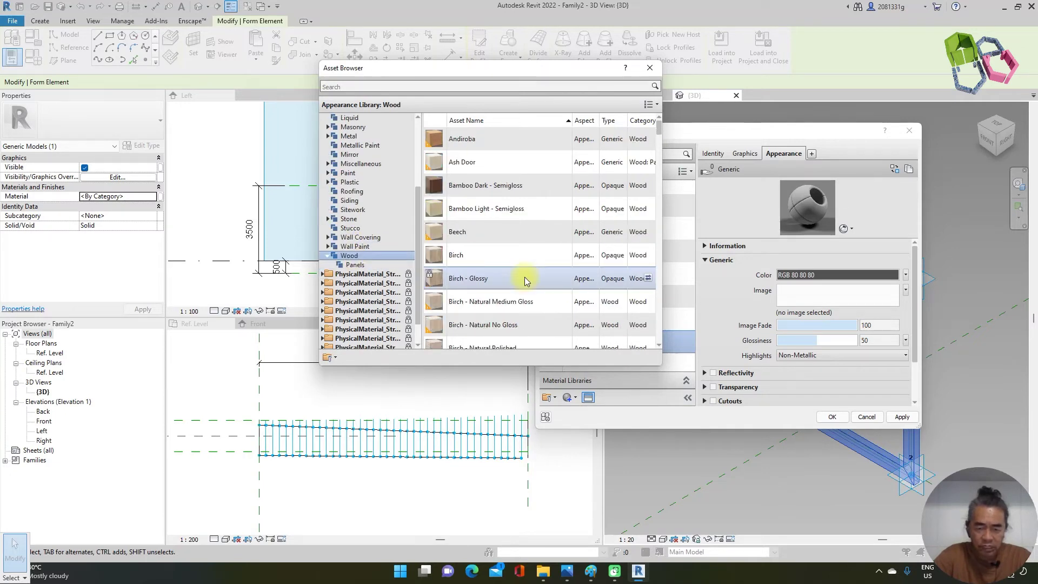
click(648, 231)
click(902, 417)
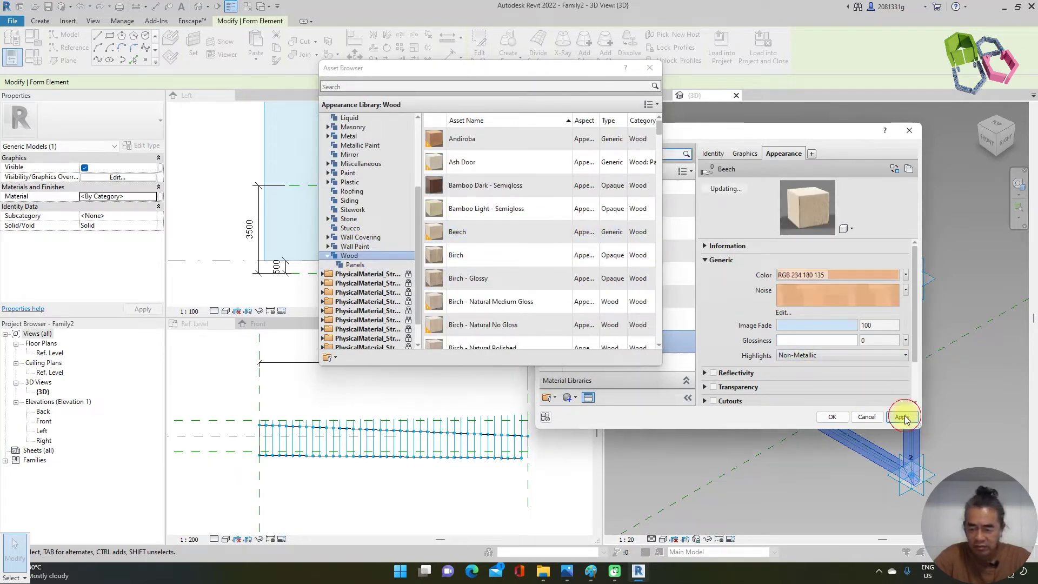
click(831, 421)
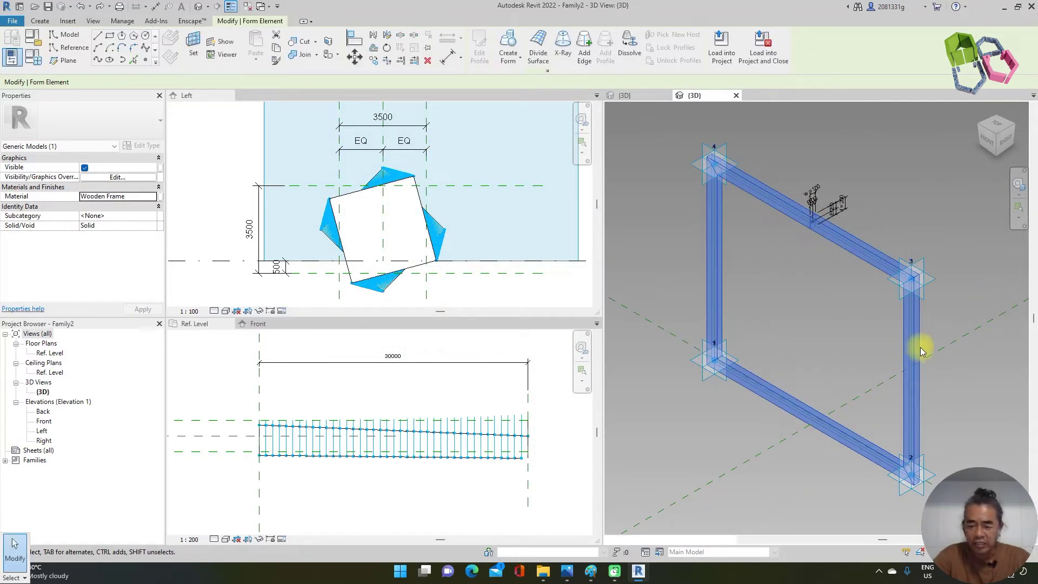
key(Escape)
Show the frame's 3D view in a shaded visual style and inspect the frame from other angles.
click(663, 539)
click(683, 507)
shift+middle_drag(952, 389, 833, 349)
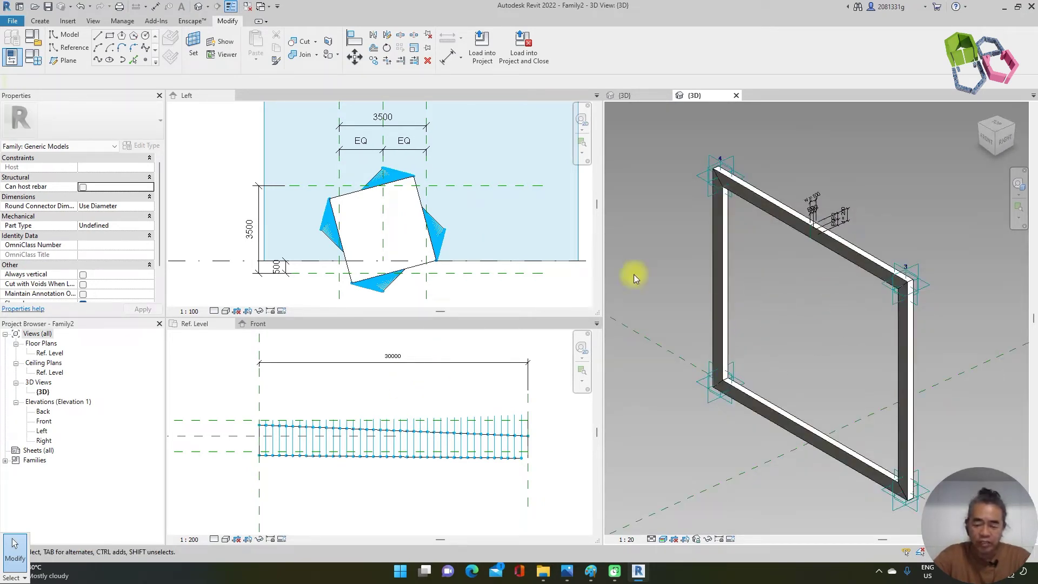
shift+middle_drag(927, 271, 960, 250)
Set the frame family's parameter w to 200 and parameter d to 300, and apply them to the profile.
click(38, 62)
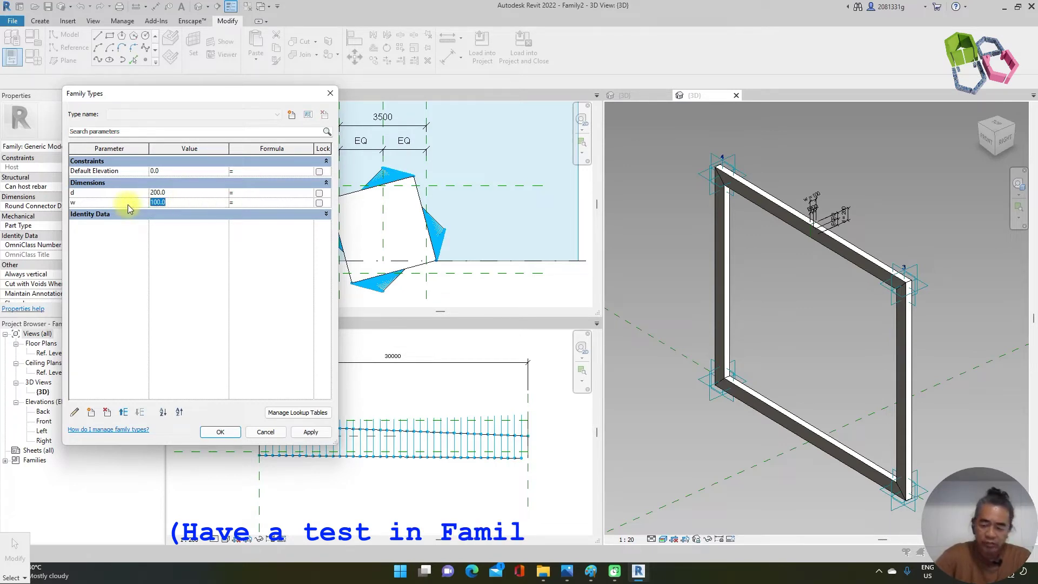
text(200)
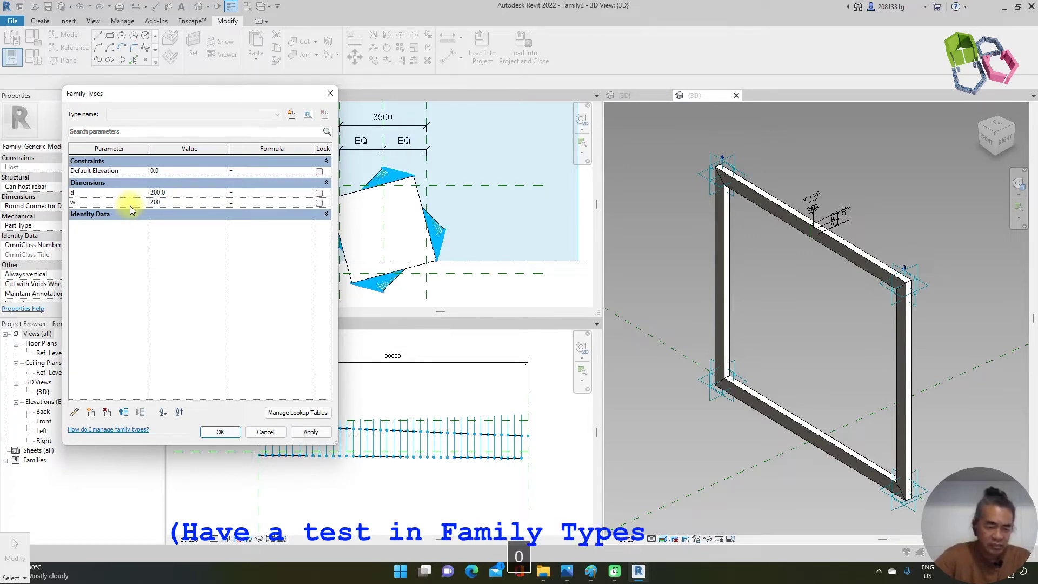
click(178, 194)
text(3)
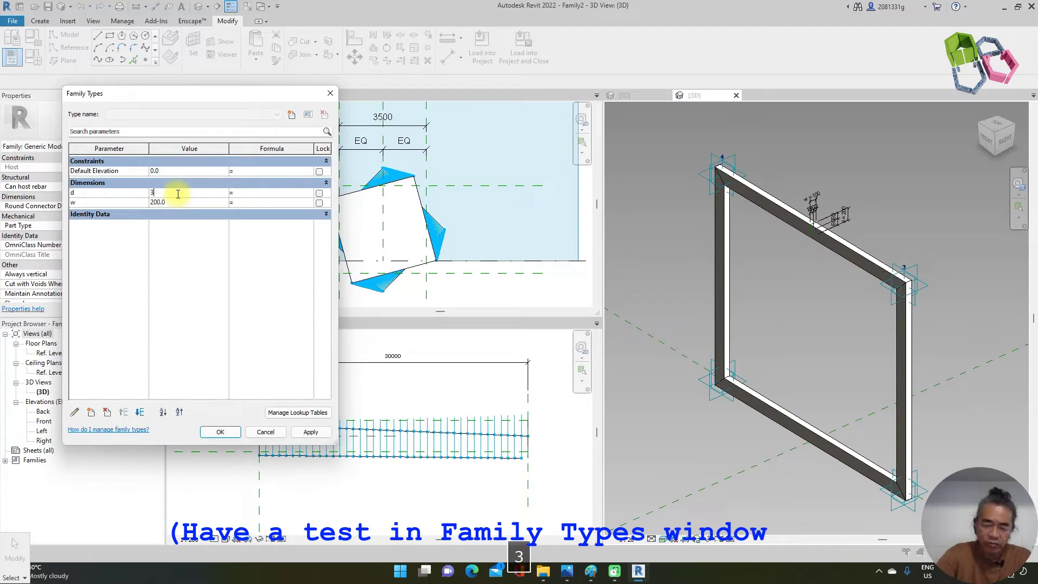
text(00)
click(310, 432)
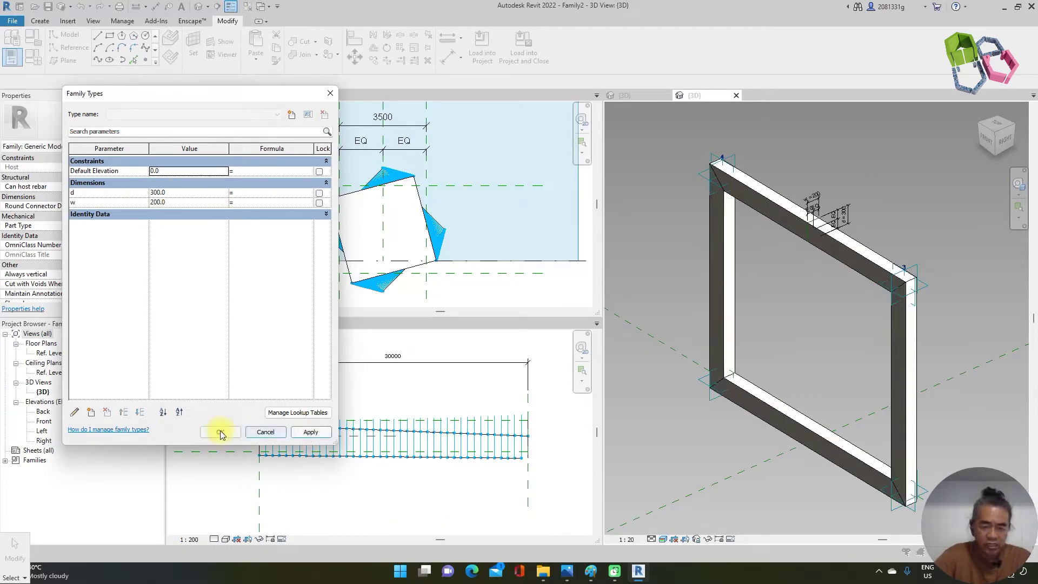
click(219, 432)
shift+middle_drag(875, 380, 732, 366)
Tile the open views and load the adaptive frame family into the walkway family.
key(w)
key(t)
key(Escape)
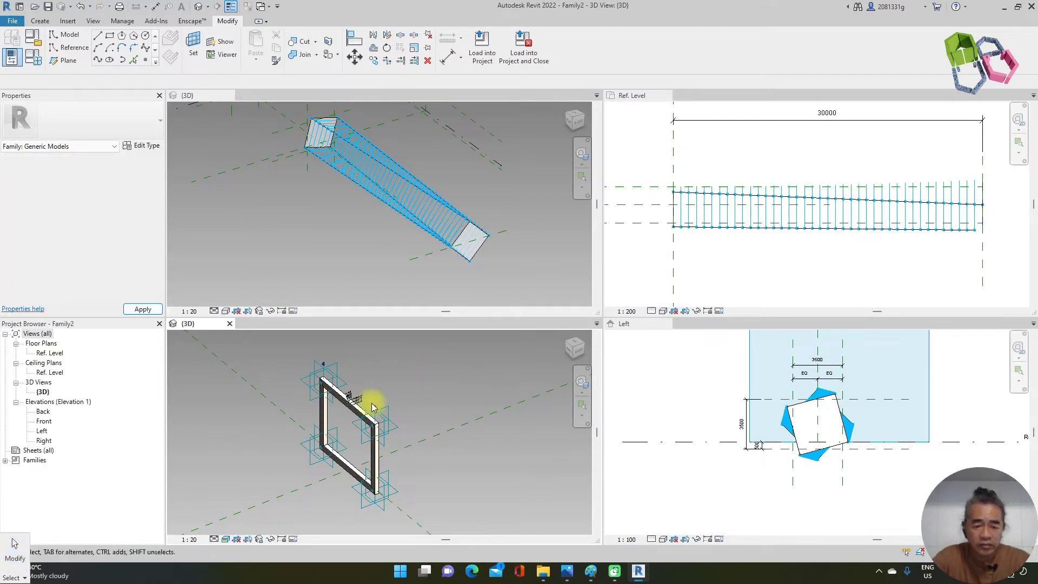
click(485, 52)
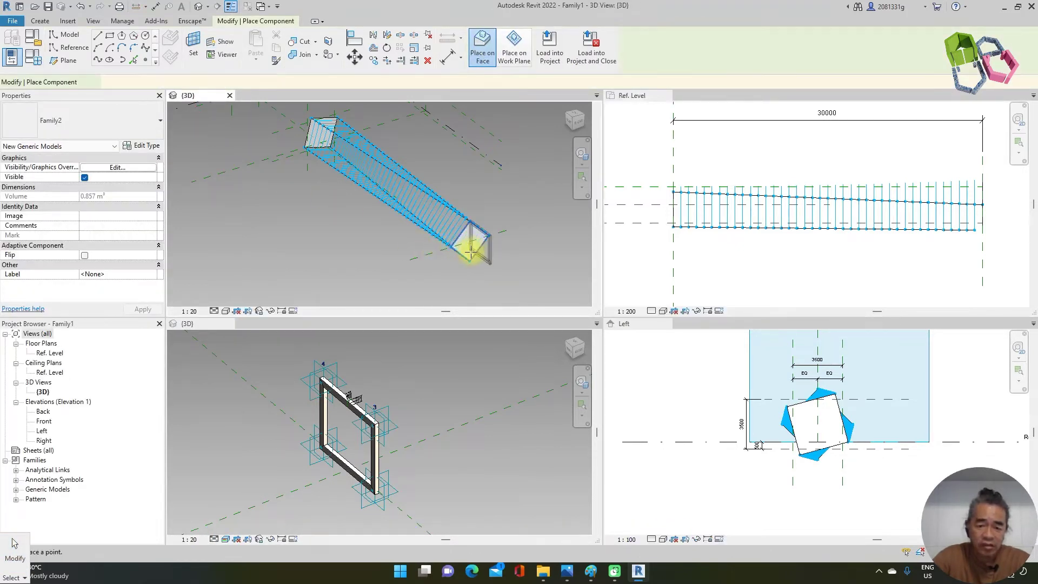
Place one adaptive frame on the four corner nodes at the near end of the twisting form, in sequence.
scroll(471, 252, up, 5)
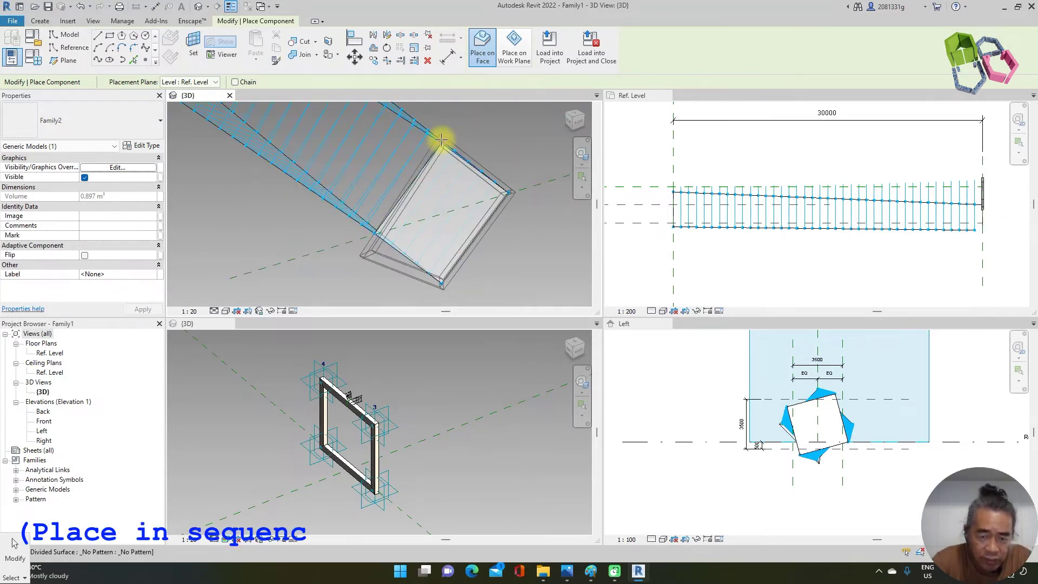
click(442, 140)
click(372, 231)
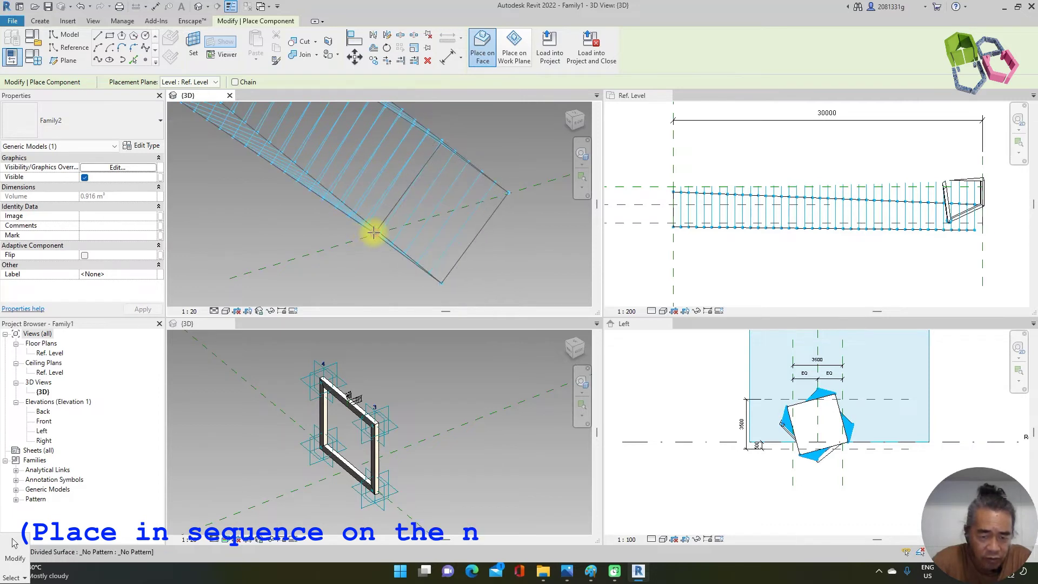
click(481, 229)
key(Escape)
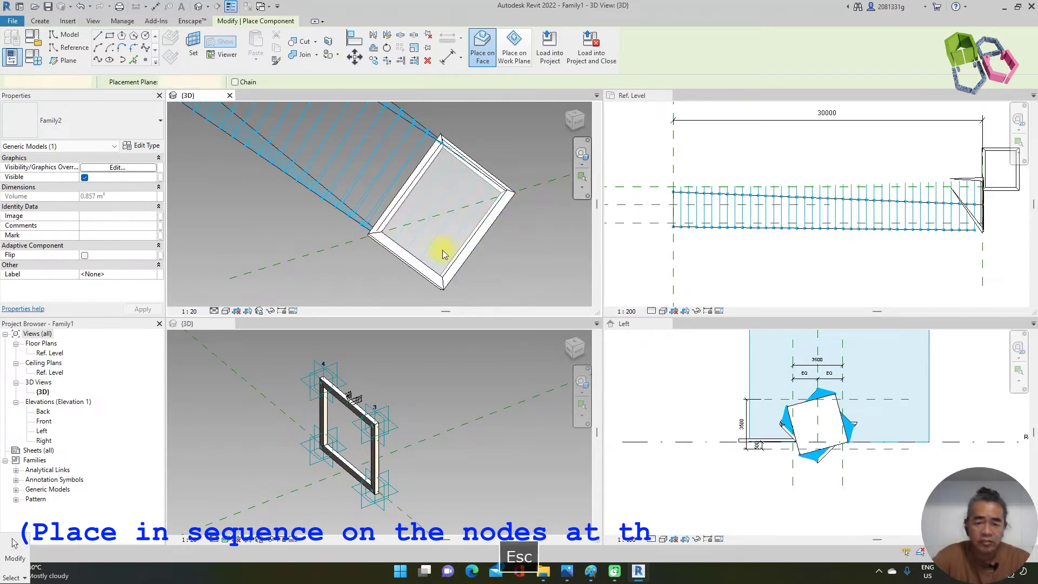
key(Escape)
Repeat the placed end frame along all the grid nodes of the twisting form.
scroll(479, 171, down, 2)
scroll(484, 216, down, 2)
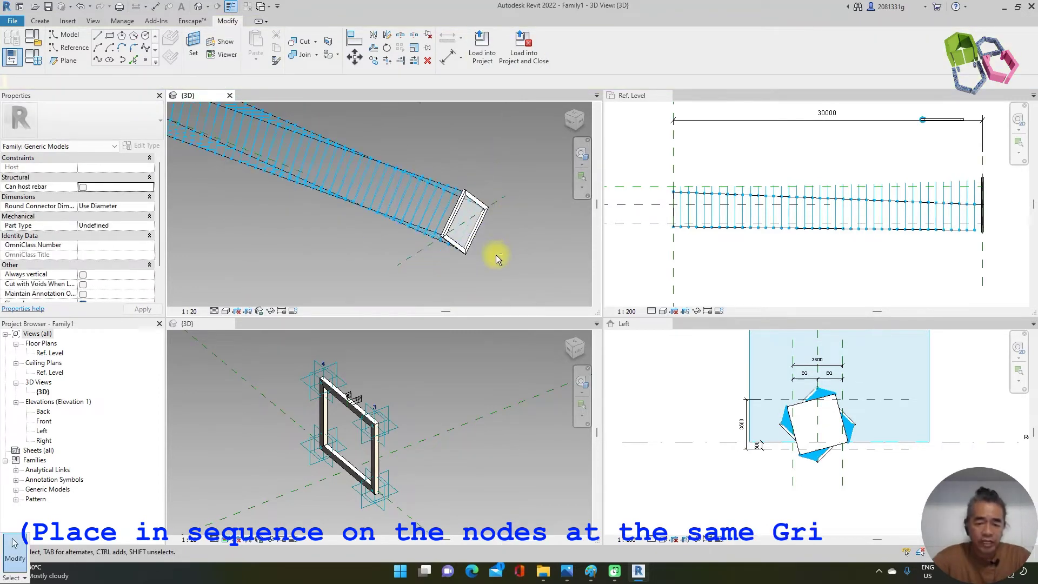
scroll(481, 222, up, 1)
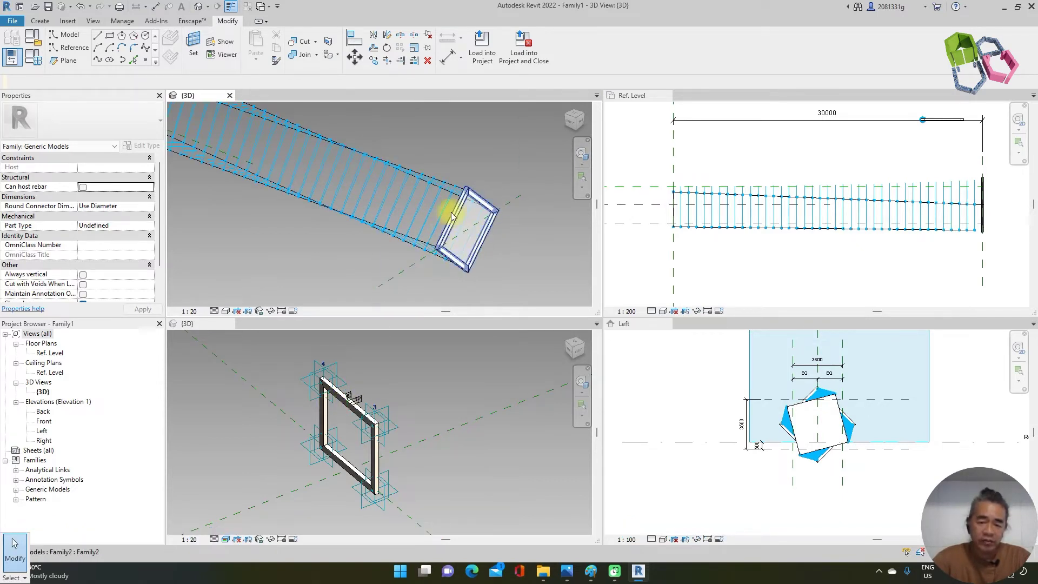
scroll(492, 211, up, 1)
scroll(486, 174, down, 2)
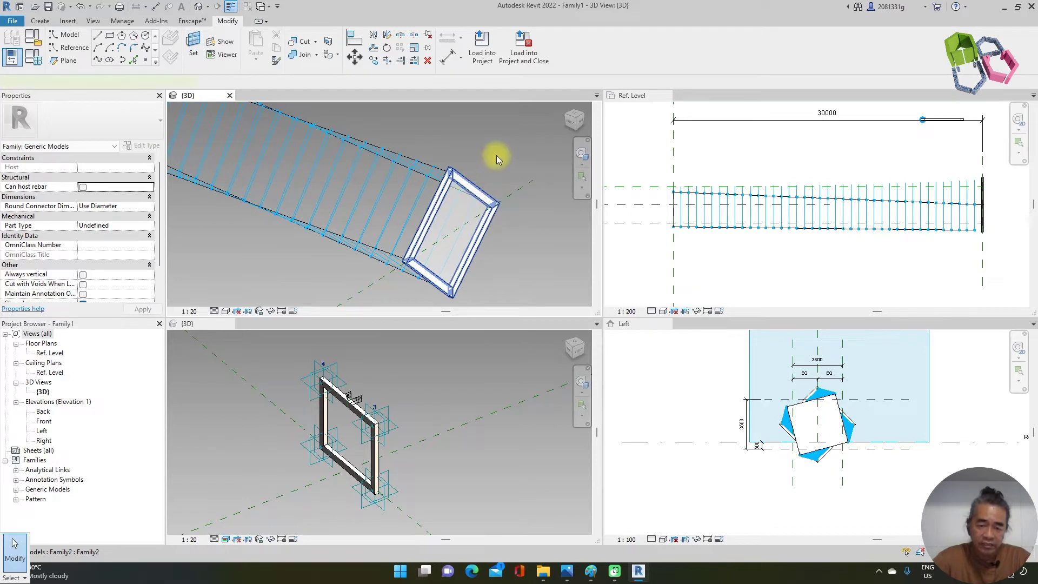
click(503, 189)
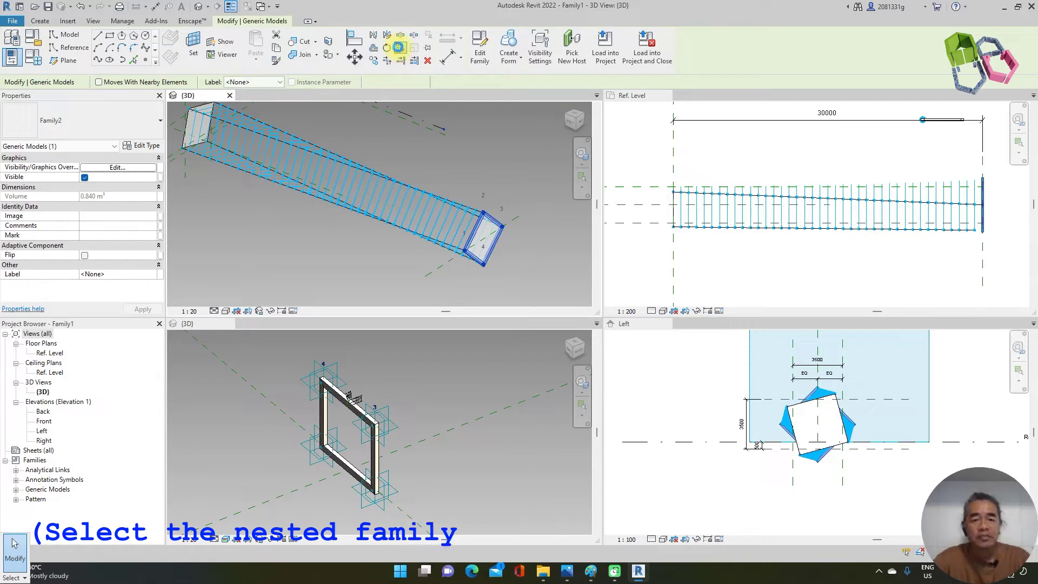
click(398, 47)
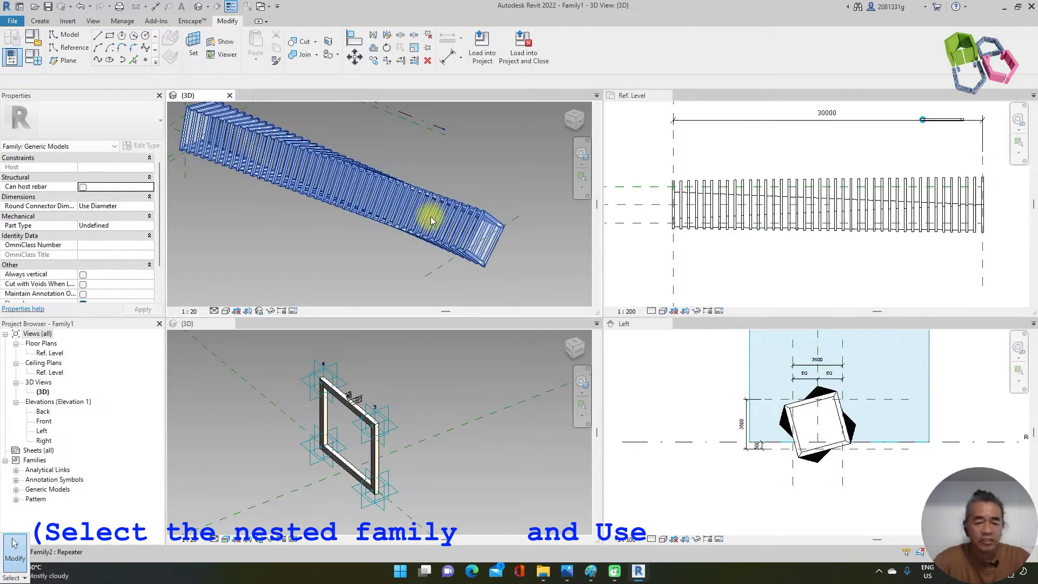
Display the walkway's 3D view in the realistic visual style and view the twisted frames from another angle.
mouse_move(488, 253)
shift+middle_down()
mouse_move(480, 225)
mouse_move(514, 236)
mouse_move(465, 213)
mouse_move(473, 182)
mouse_move(495, 164)
mouse_move(447, 171)
mouse_move(472, 176)
mouse_move(501, 208)
mouse_move(486, 195)
shift+middle_up()
click(226, 311)
click(238, 297)
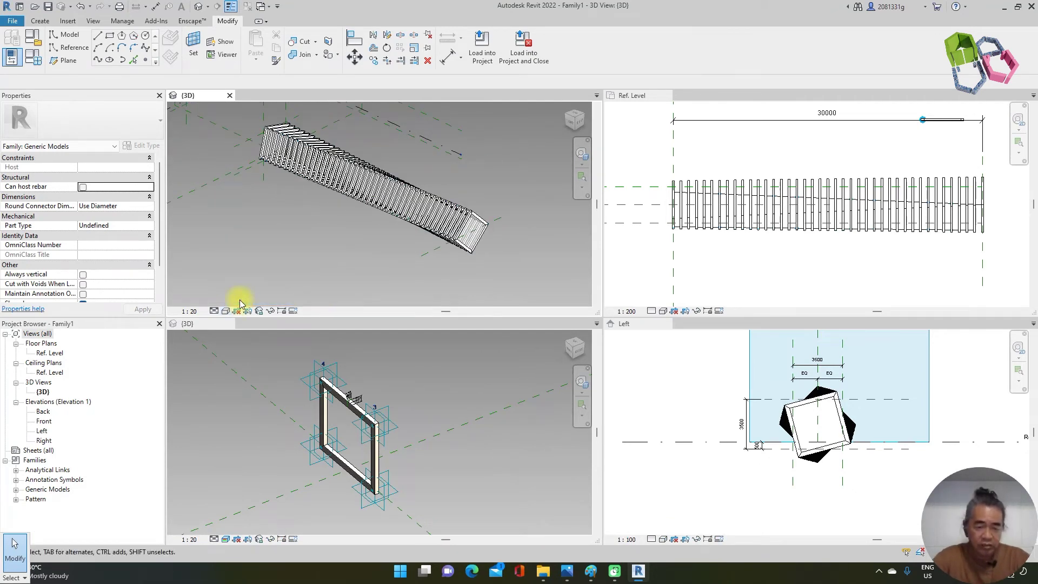
mouse_move(469, 173)
shift+middle_down()
mouse_move(487, 189)
mouse_move(471, 156)
mouse_move(427, 176)
mouse_move(481, 196)
mouse_move(498, 162)
mouse_move(470, 154)
mouse_move(498, 283)
shift+middle_up()
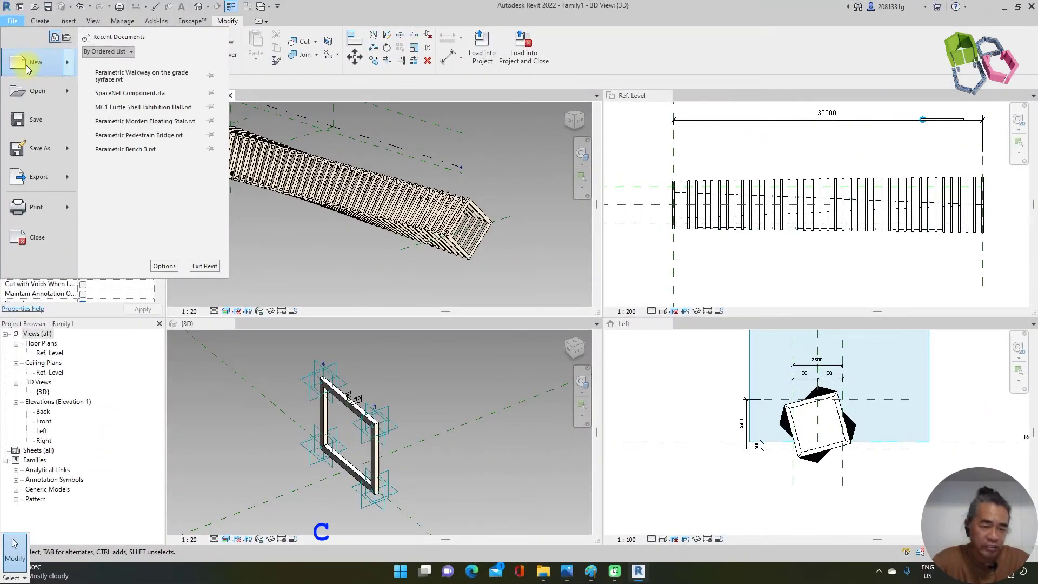
Create a new project from the Architectural Template.
click(422, 127)
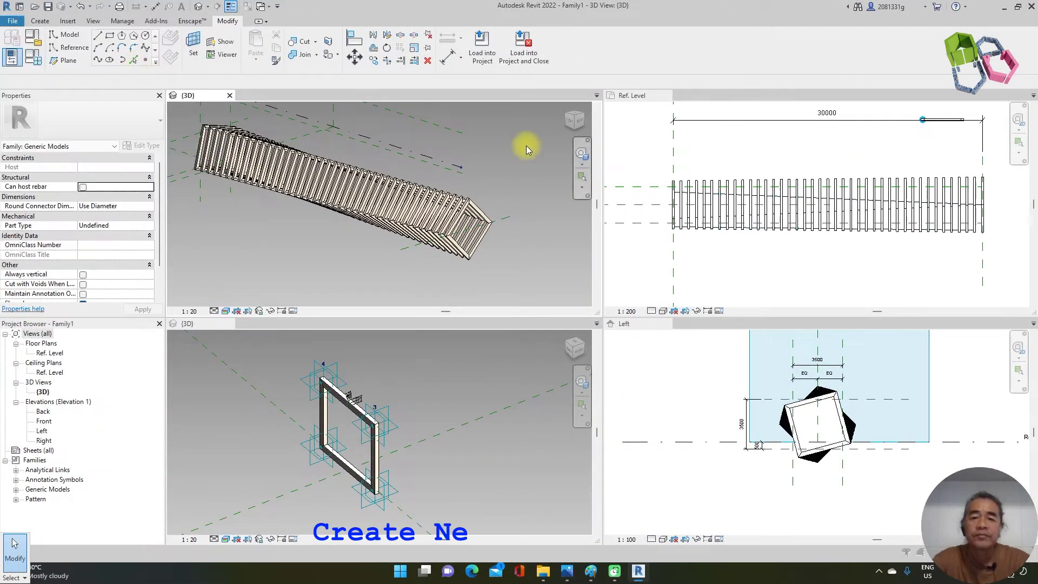
click(423, 83)
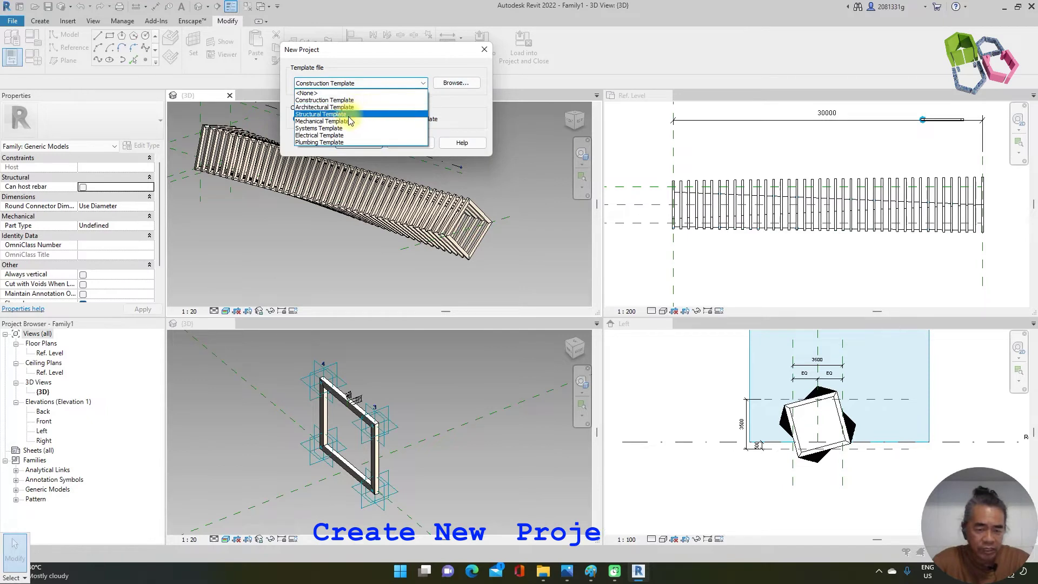
click(336, 107)
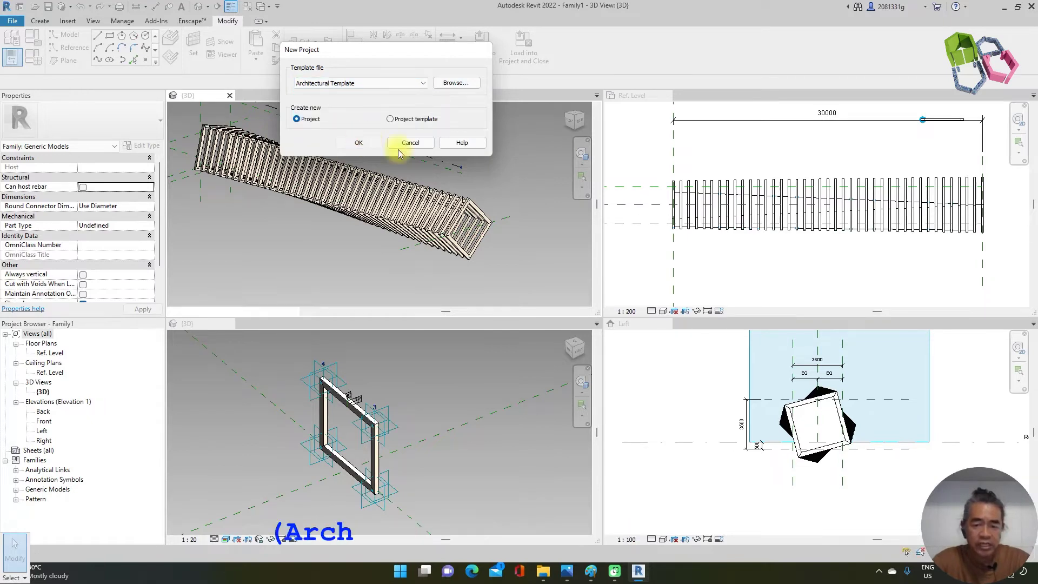
click(360, 142)
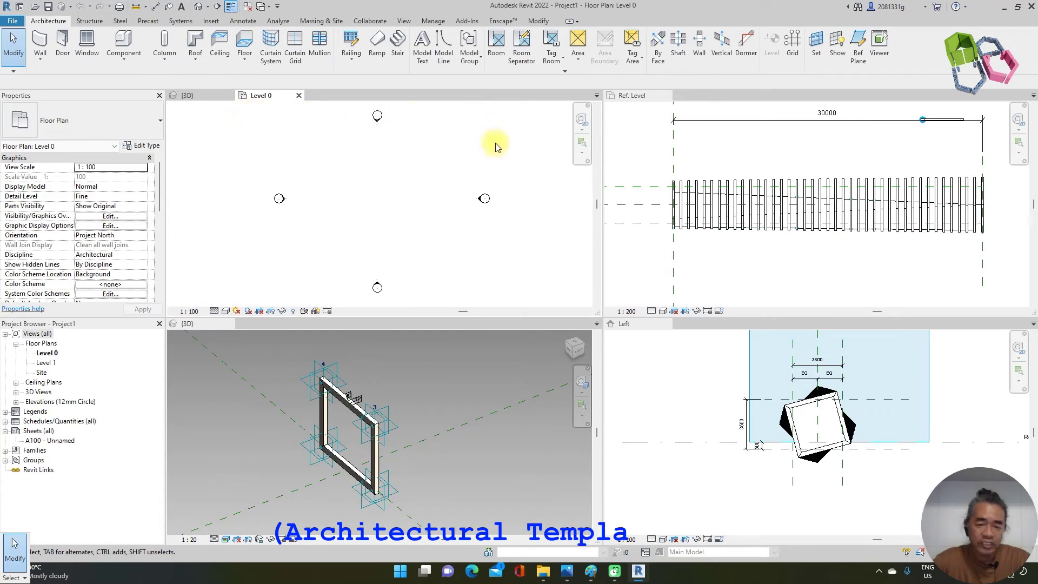
Load the walkway family Family1 into Project1 only.
click(206, 95)
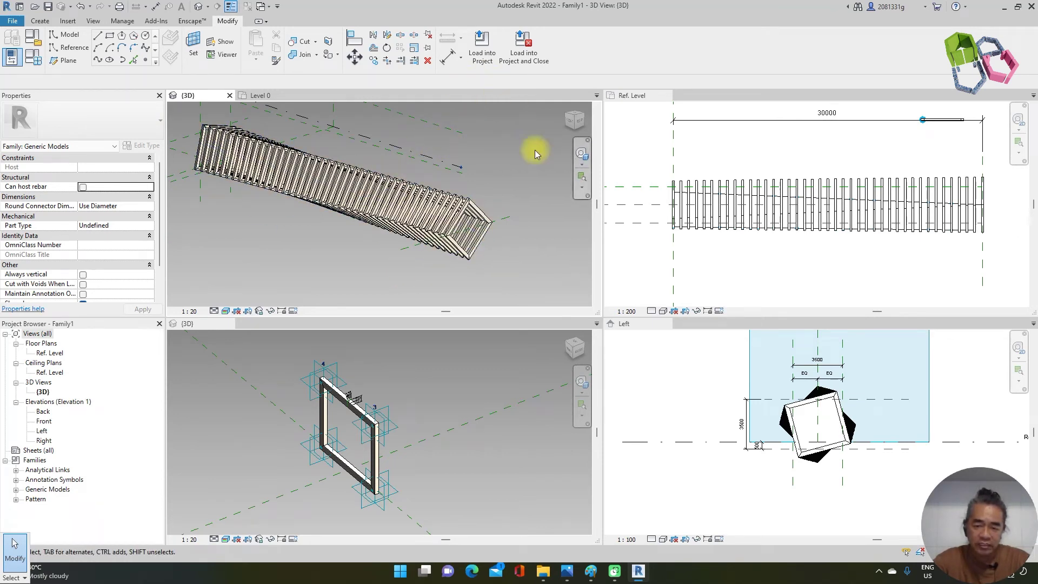
click(521, 48)
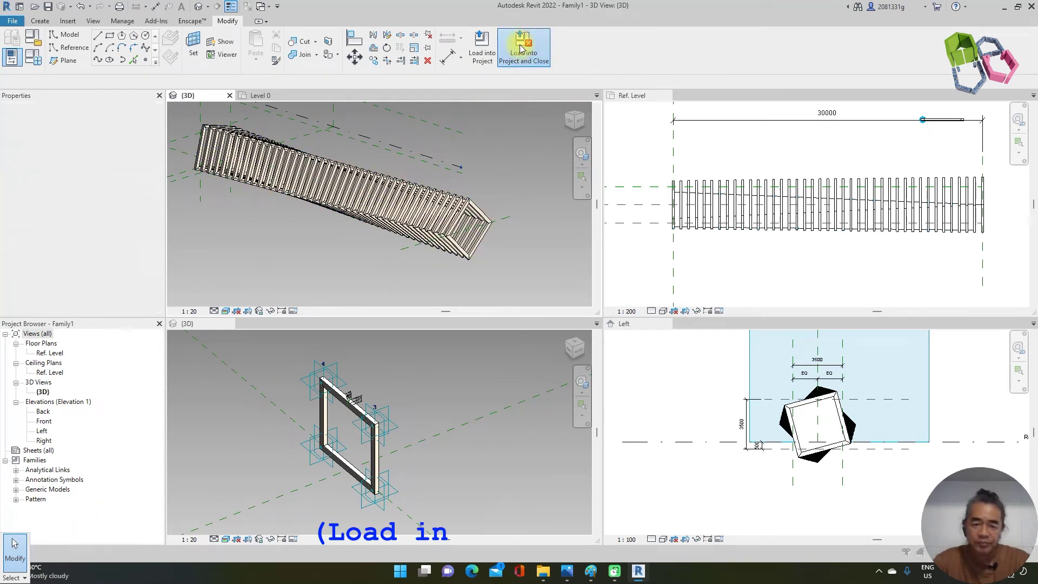
click(449, 235)
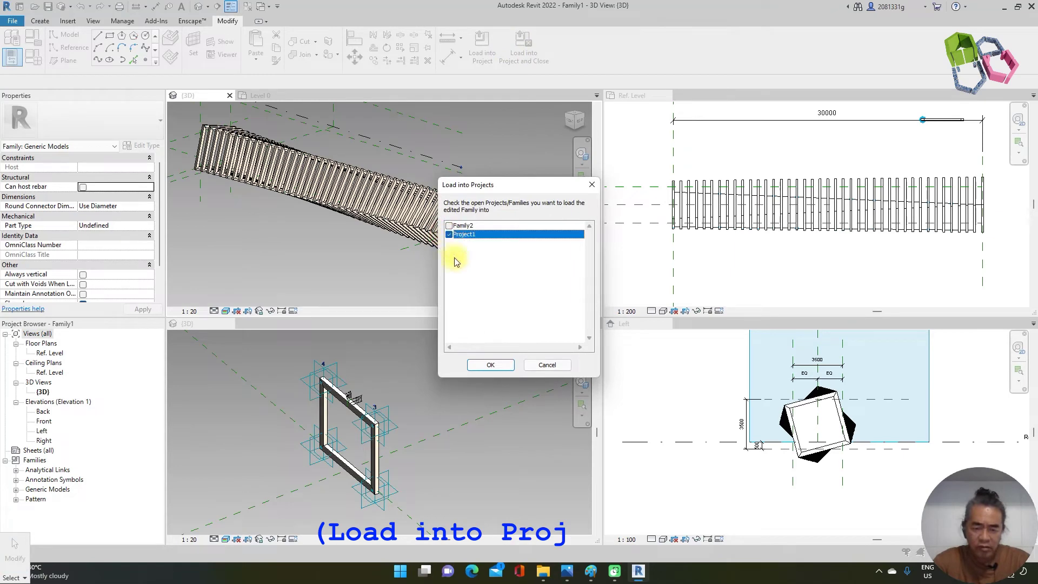
click(490, 365)
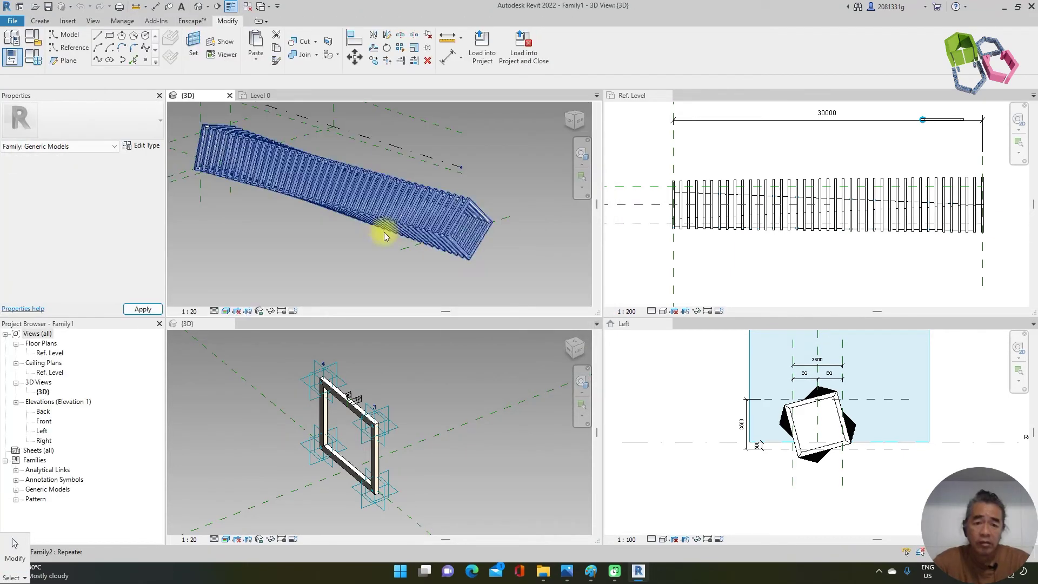
Close the extra Family1 and Family2 views and bring up the Level 0 floor plan of Project1.
click(415, 242)
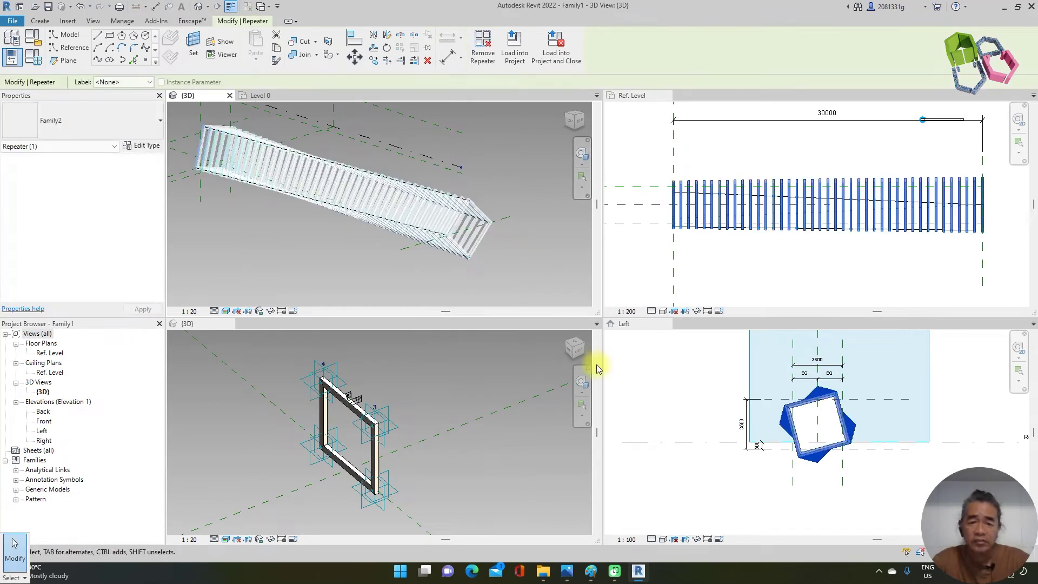
key(Escape)
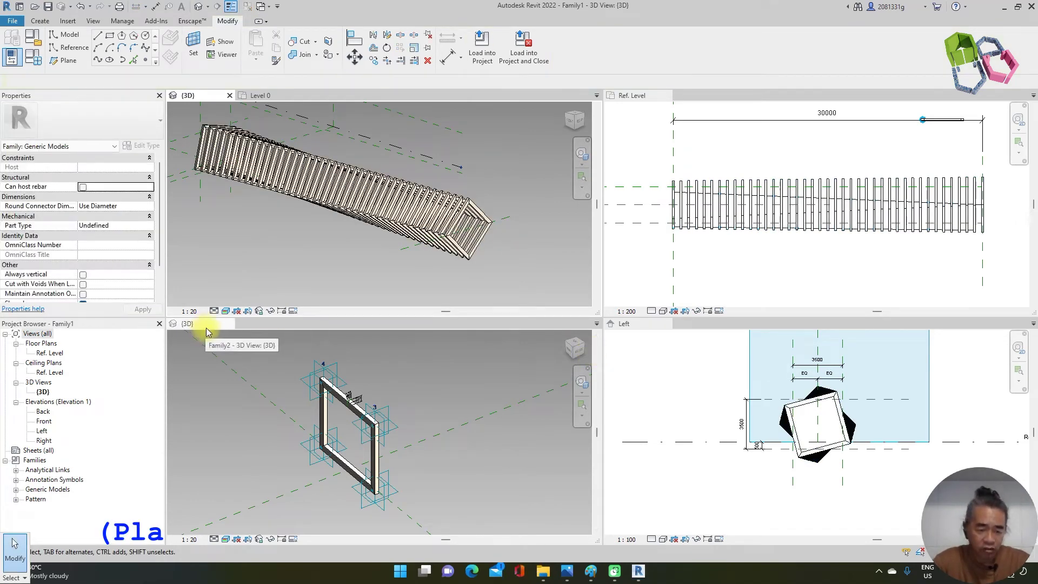
click(229, 323)
click(668, 96)
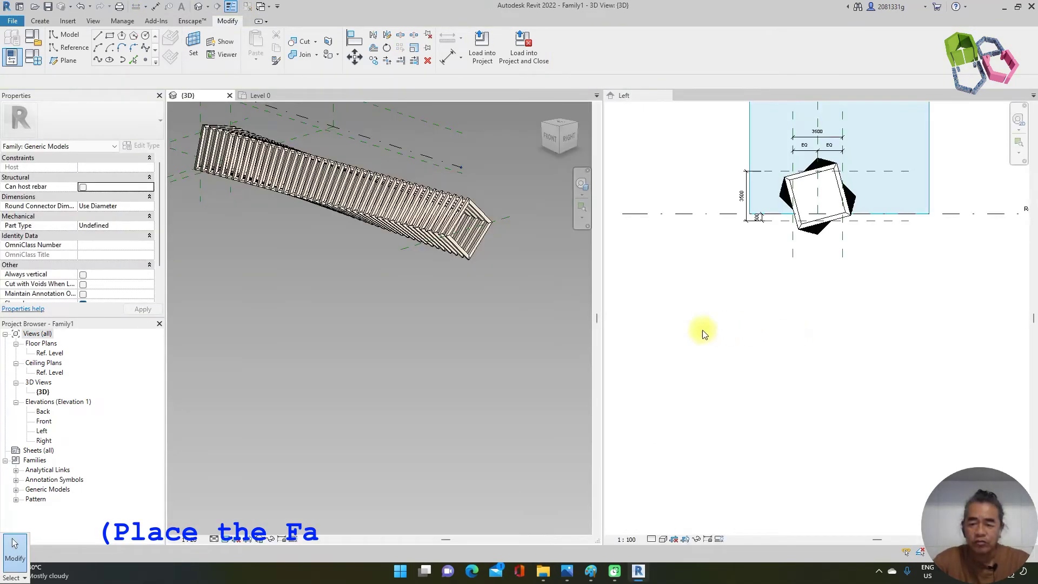
click(668, 96)
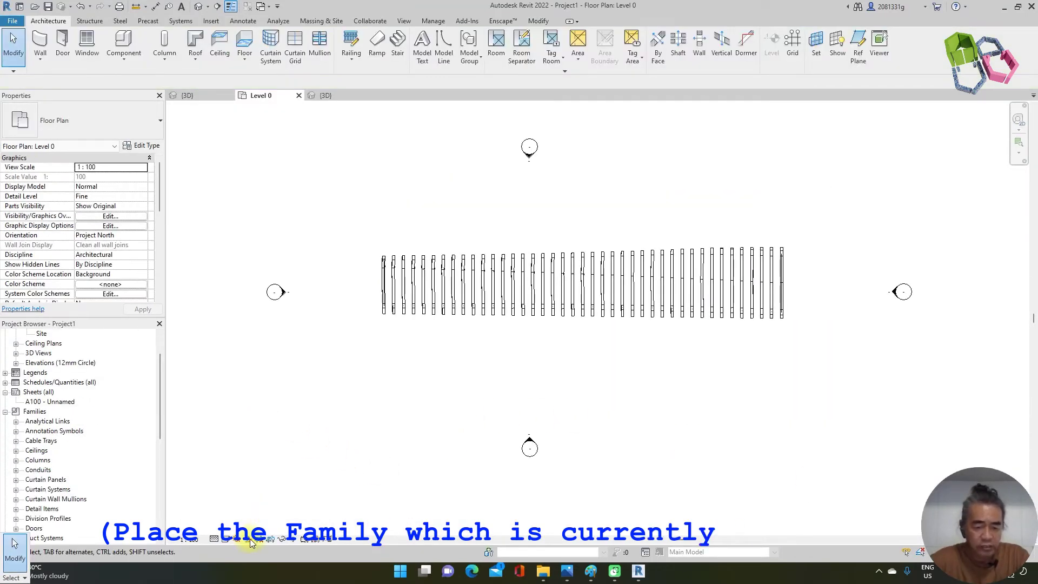
Turn on shadows in the plan, and show the default 3D view in the realistic visual style from another angle.
click(249, 540)
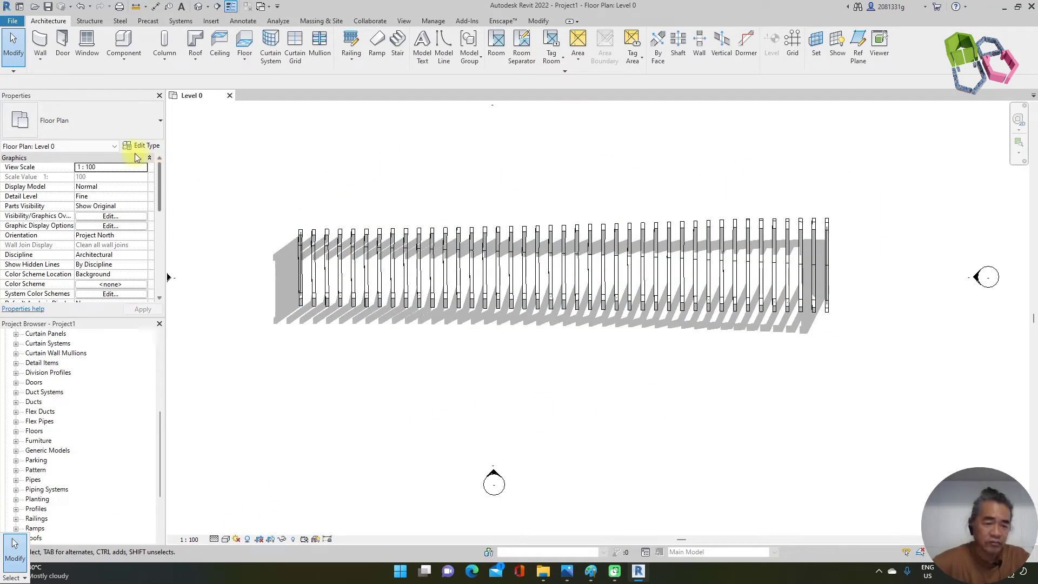
click(201, 6)
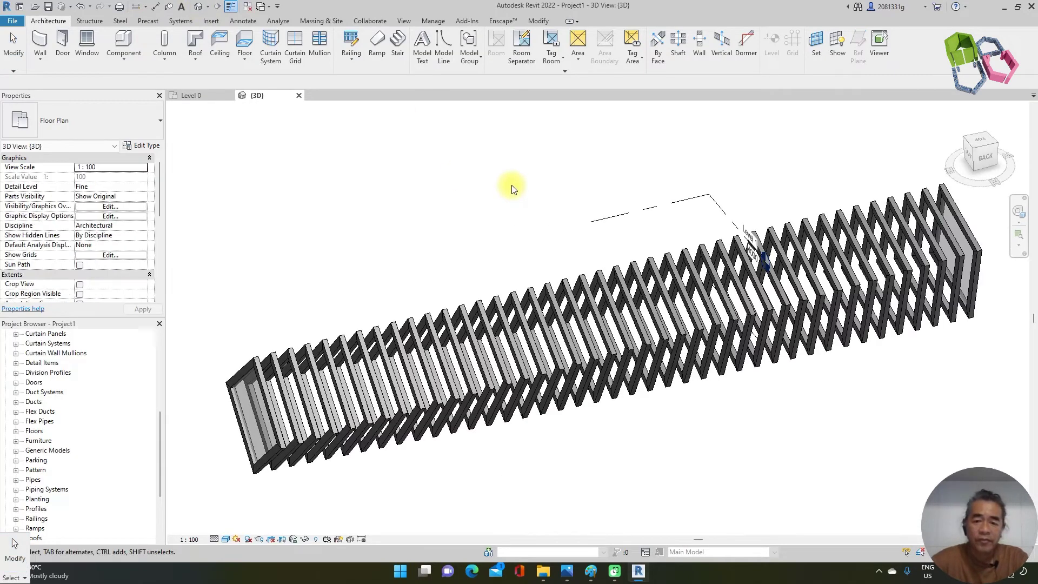
click(226, 539)
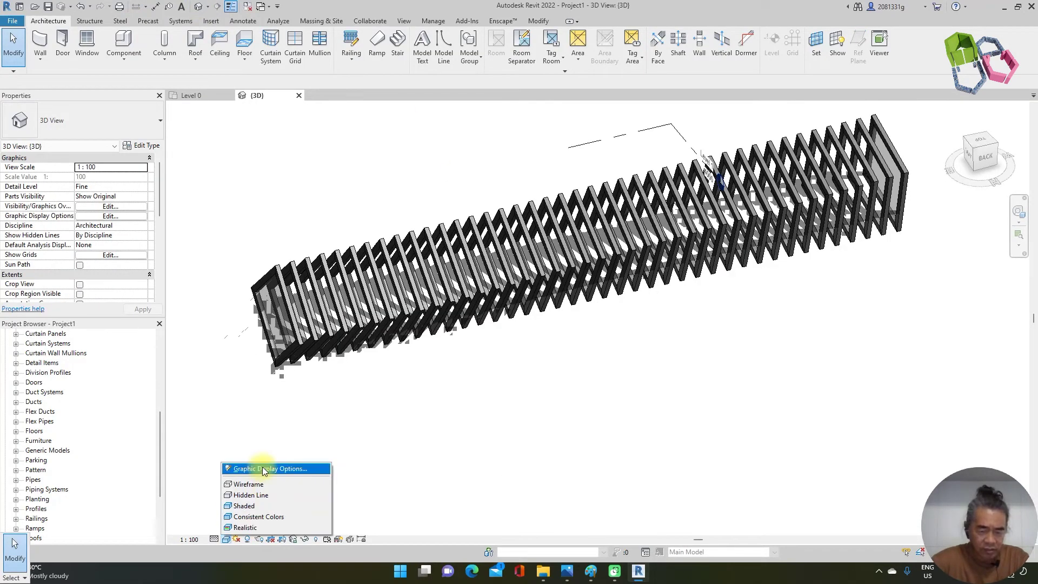
click(247, 527)
shift+middle_drag(598, 388, 670, 206)
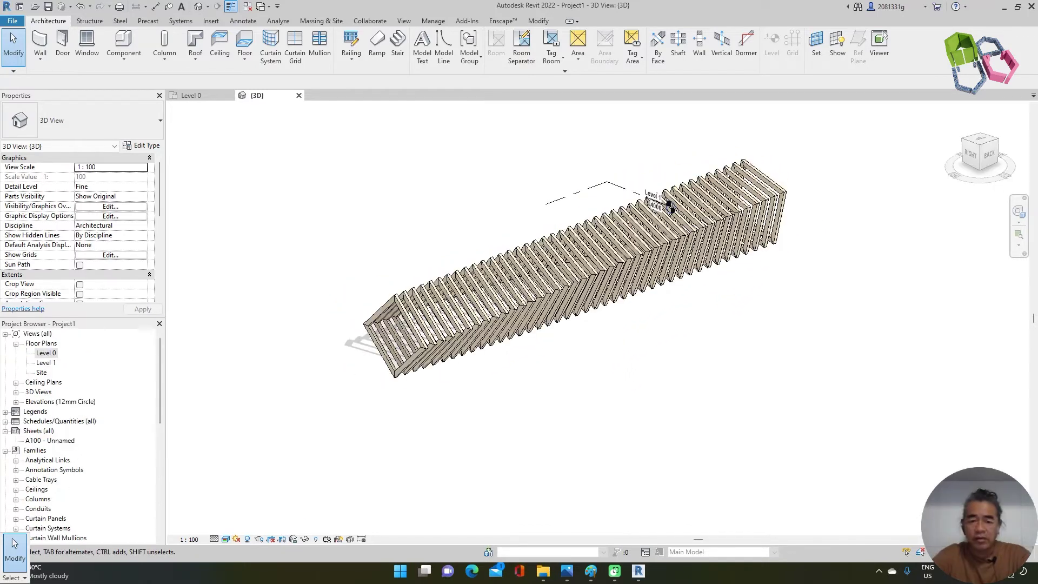
Start an architectural floor on Level 0 and sketch a shallow upward arc about 17200 mm across along the walkway's first half.
click(190, 96)
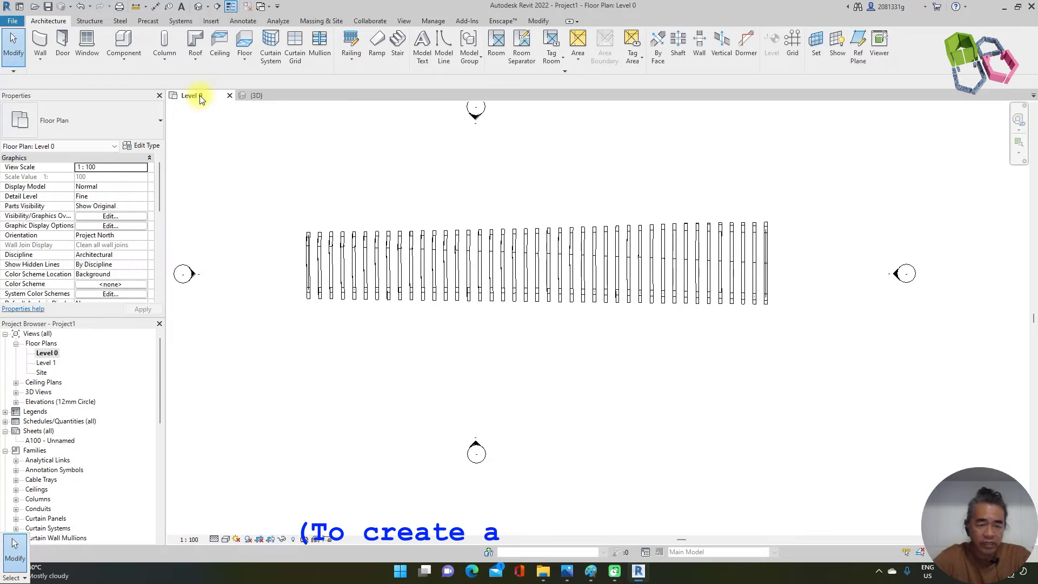
scroll(329, 267, up, 2)
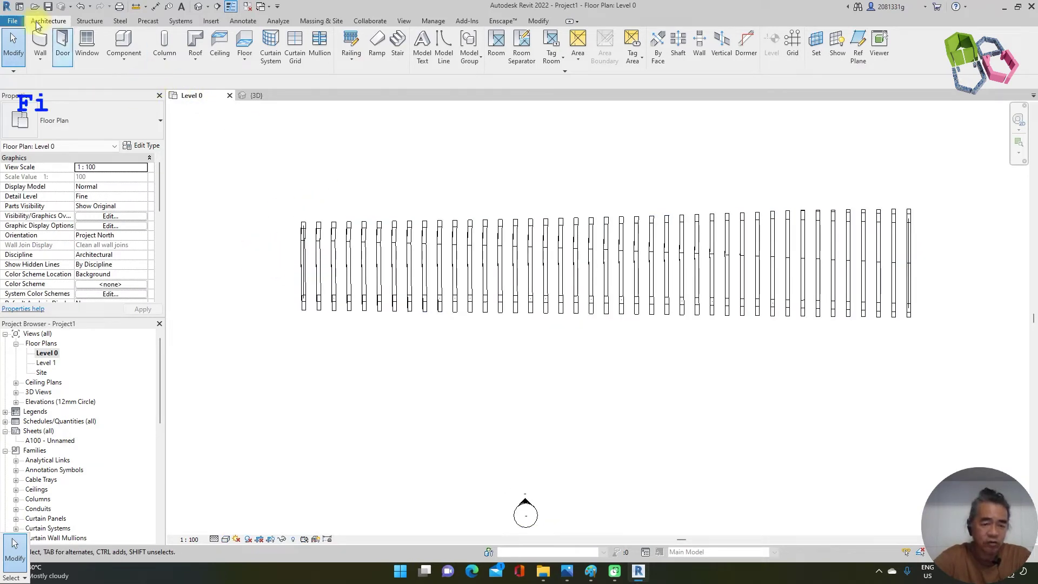
click(244, 59)
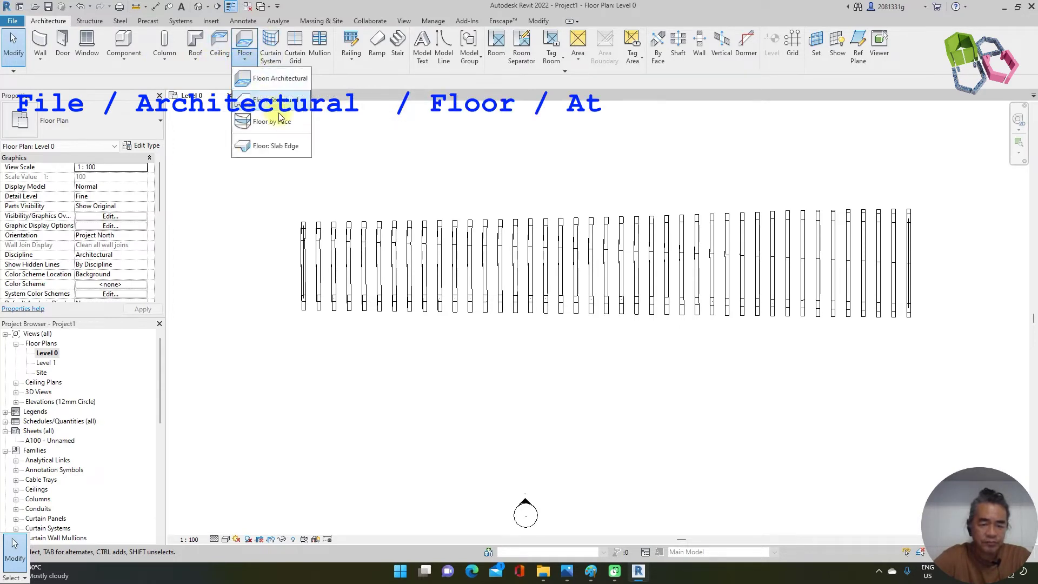
click(273, 79)
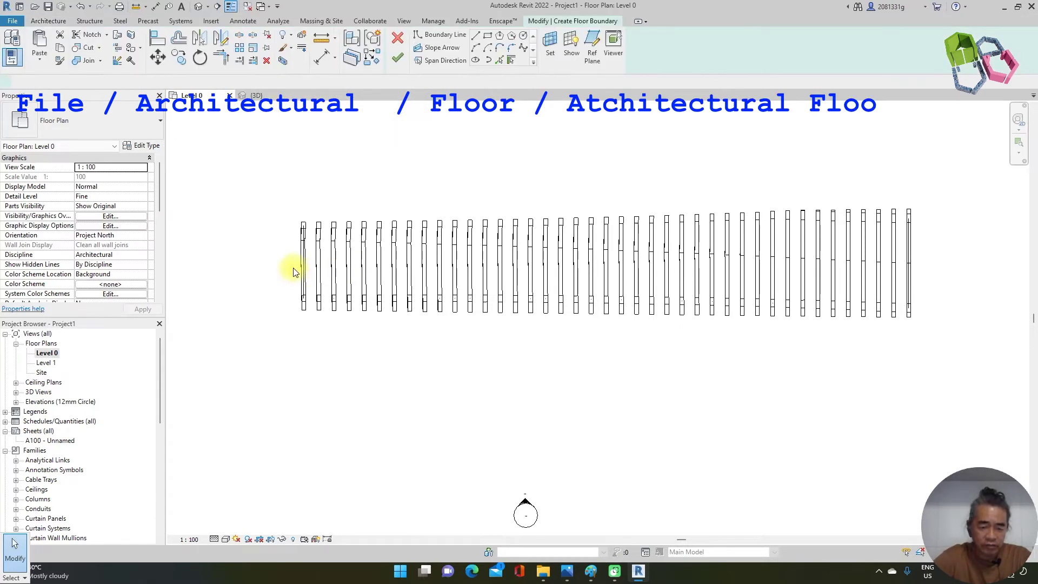
click(477, 49)
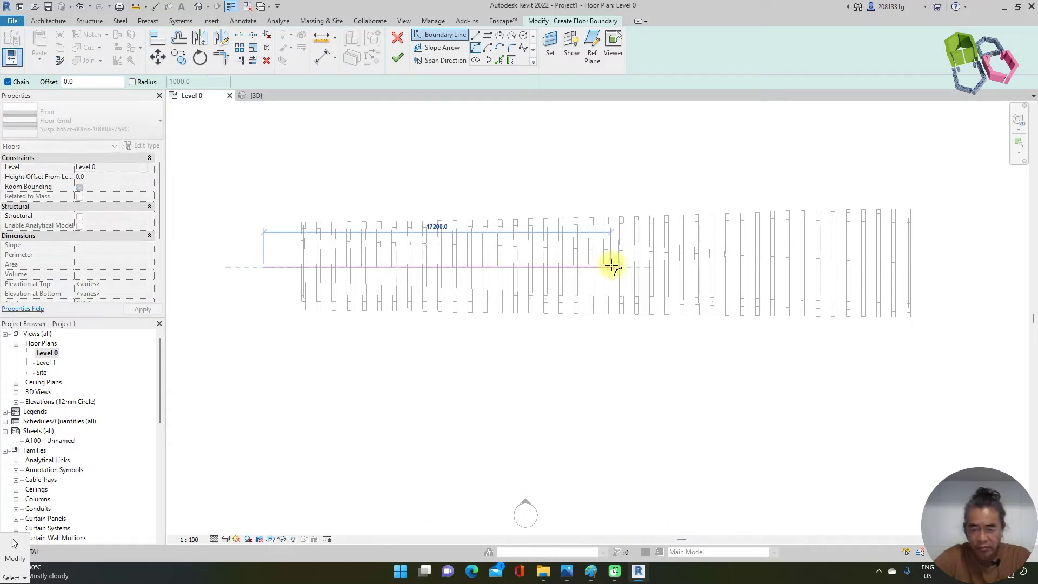
click(612, 267)
scroll(479, 260, up, 2)
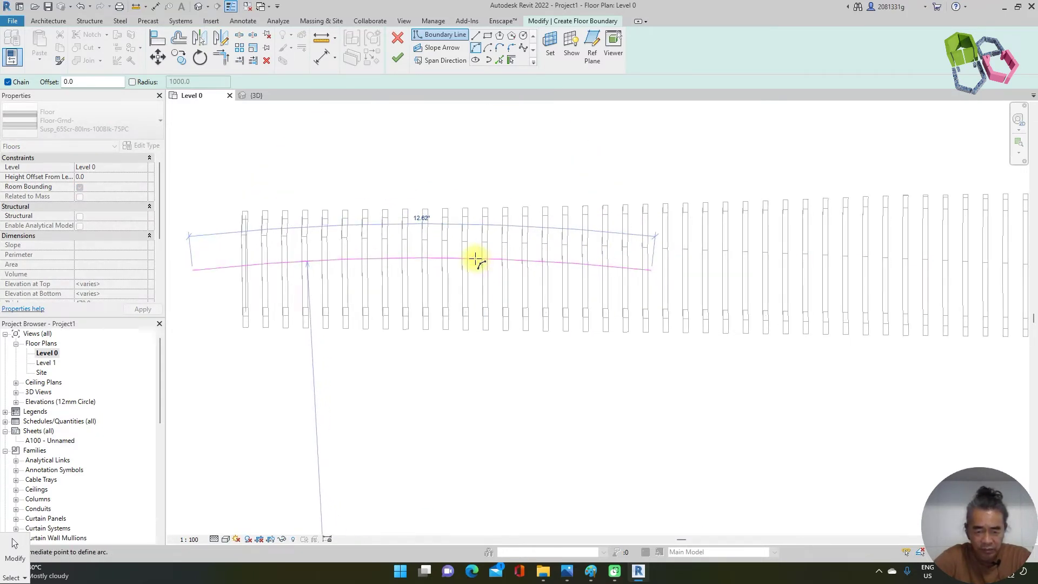
click(476, 258)
Continue the floor centreline with a second, oppositely curved arc ending just beyond the walkway's far end.
scroll(508, 258, down, 3)
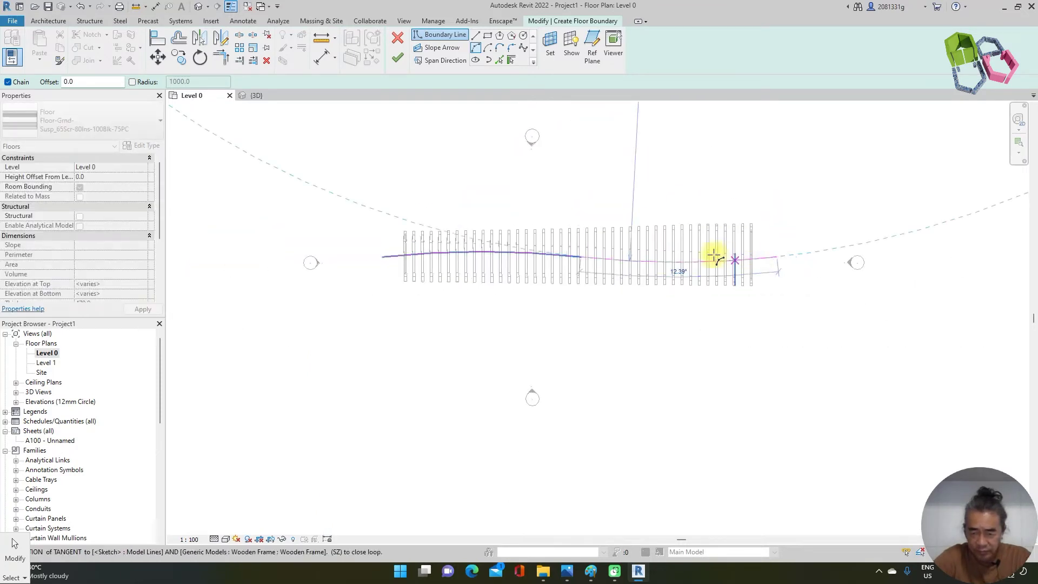
scroll(688, 257, up, 3)
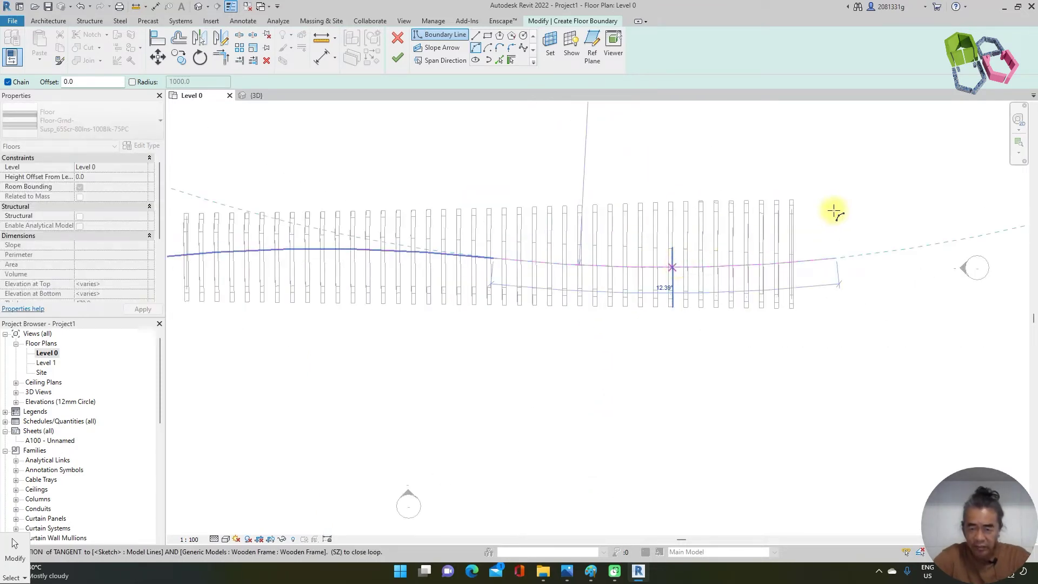
key(Escape)
key(Escape)
scroll(510, 176, down, 1)
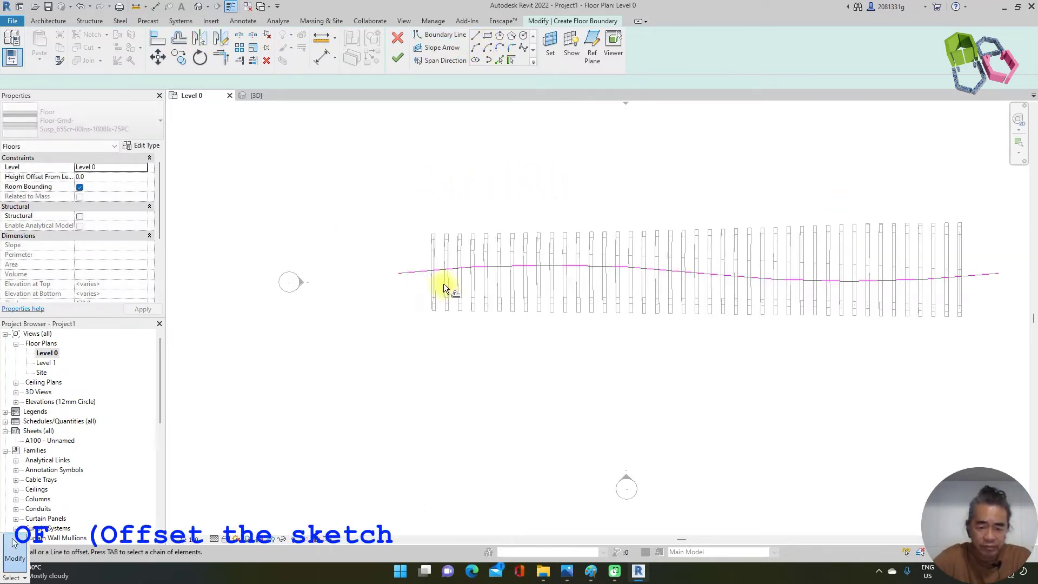
Offset copies of both centreline arcs by 800 mm to each side to form the floor's long edges.
key(o)
key(f)
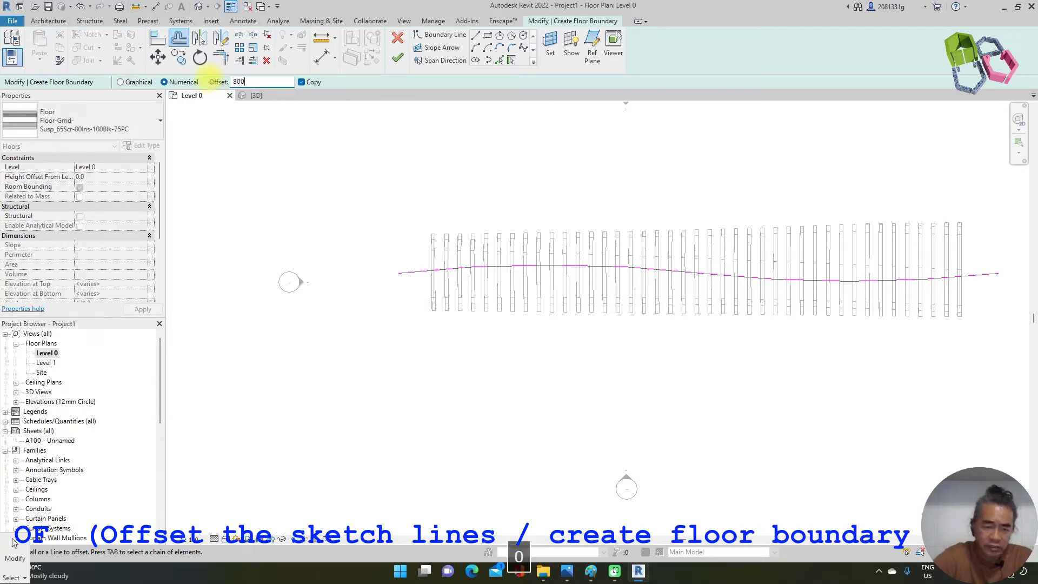
text(800)
click(421, 270)
click(424, 275)
click(723, 276)
click(728, 273)
key(Escape)
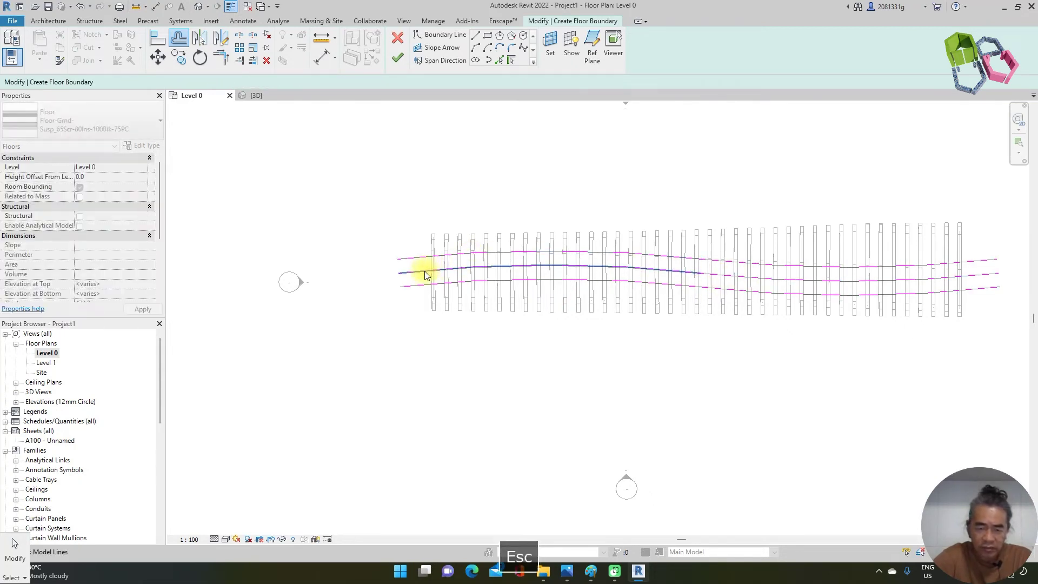
Delete the two original centreline arcs between the offset edges.
click(498, 274)
key(Delete)
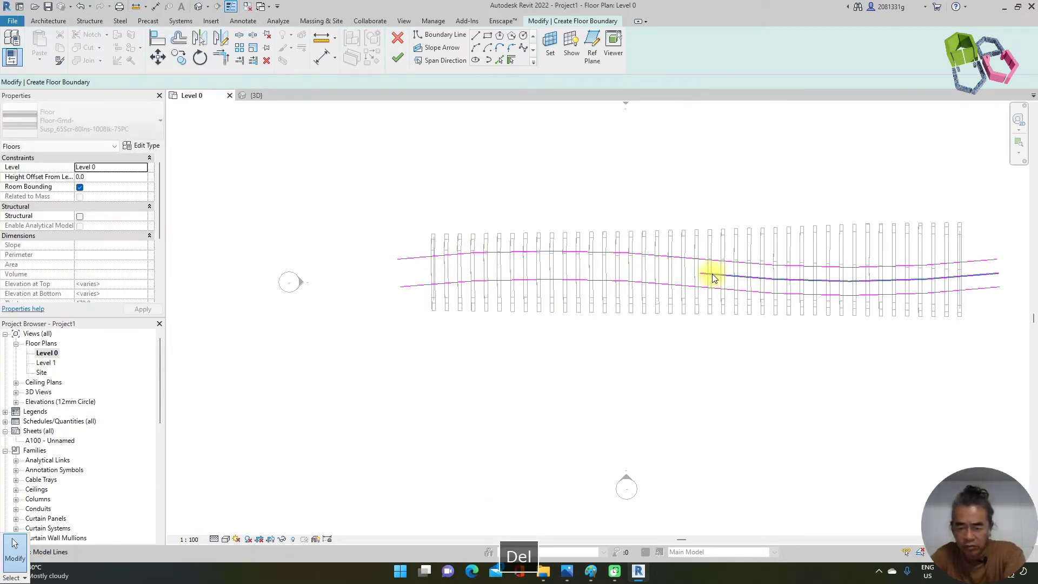
click(714, 277)
key(Delete)
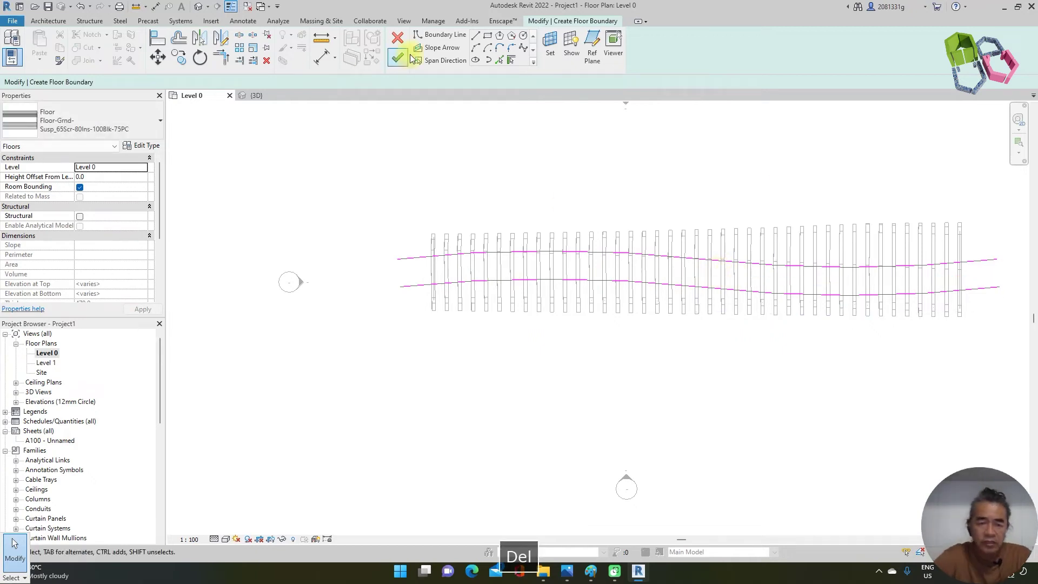
Close the floor boundary with a straight line joining the two curved edges at each end.
click(476, 36)
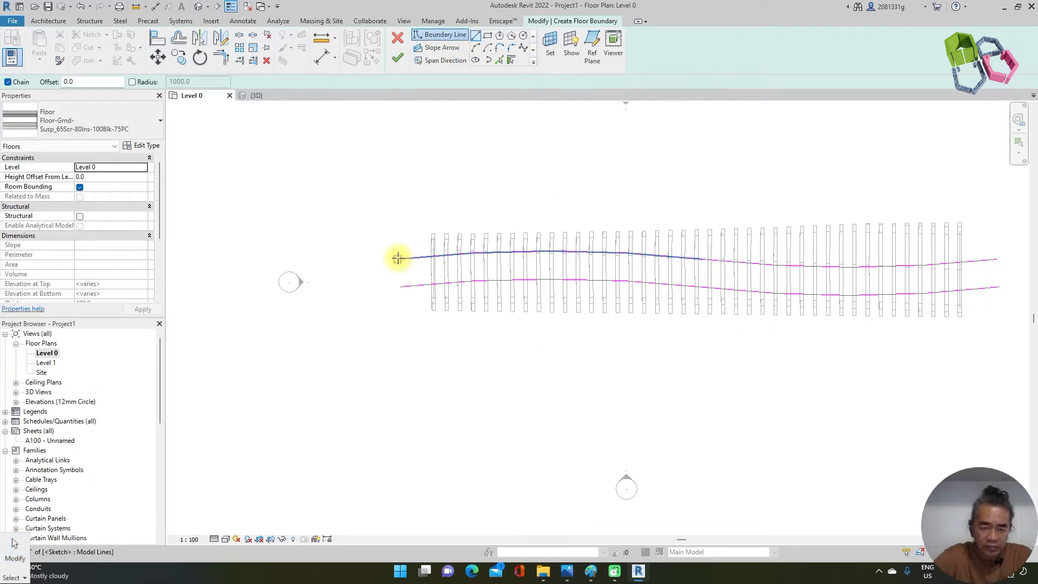
click(398, 258)
click(404, 285)
scroll(405, 281, down, 2)
key(Escape)
click(773, 255)
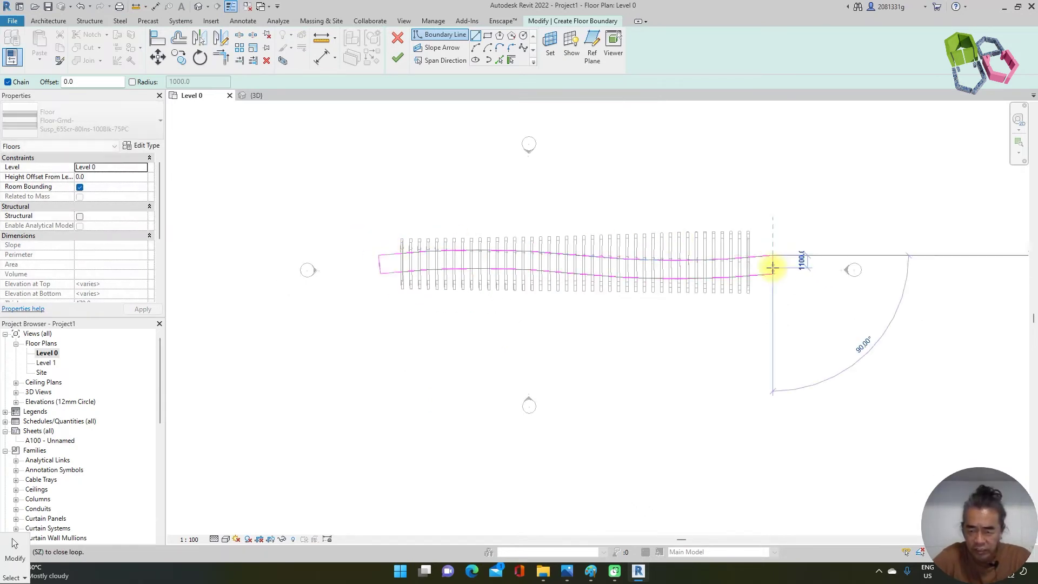
scroll(772, 268, up, 2)
scroll(774, 277, up, 2)
click(773, 279)
scroll(862, 290, down, 4)
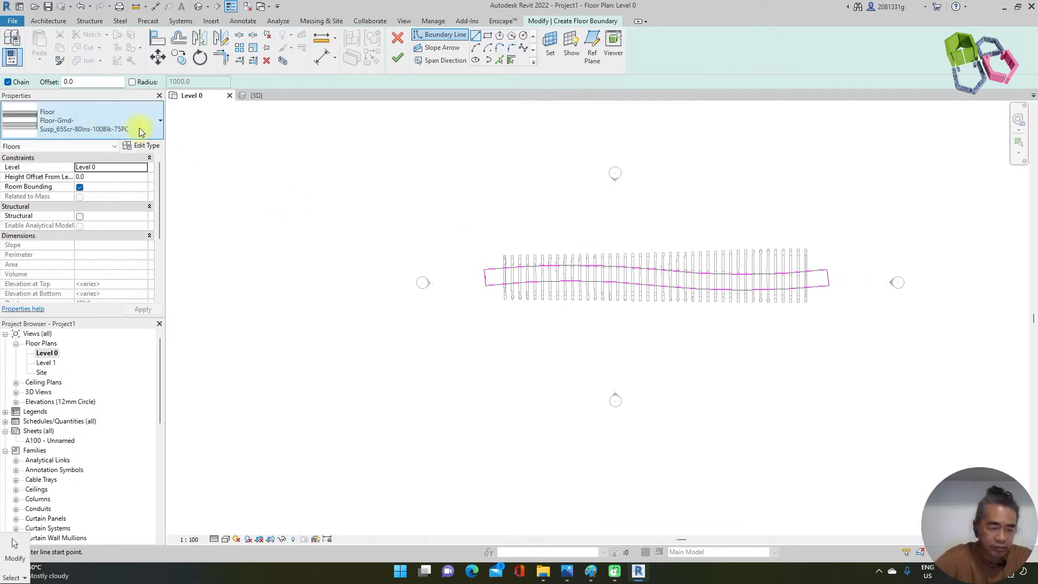
Set the floor type to Floor-Upper_160mmConc-CorusComFlor51 and its height offset from Level 0 to 150 mm.
click(139, 133)
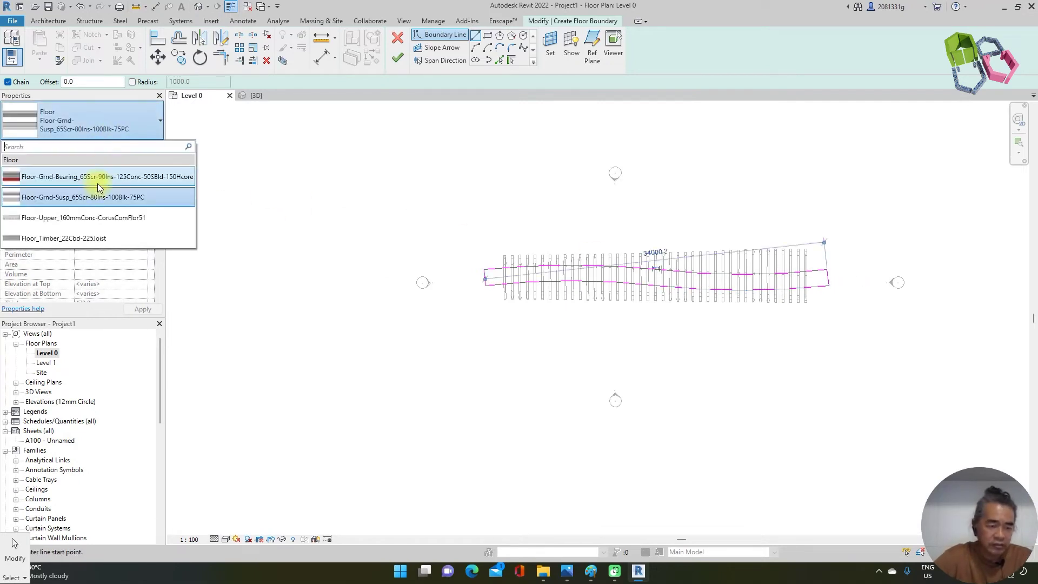
click(116, 217)
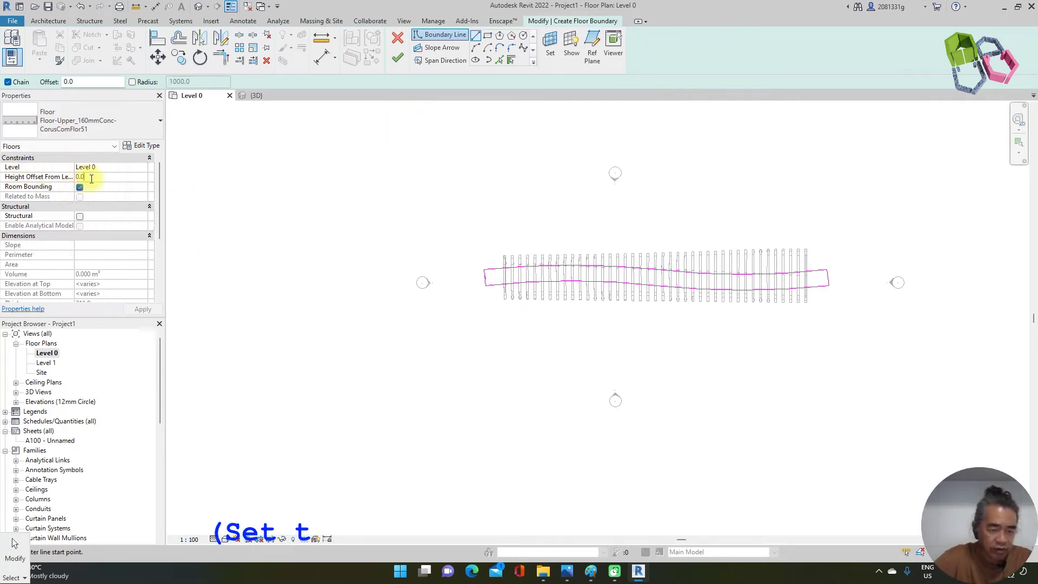
key(BackSpace)
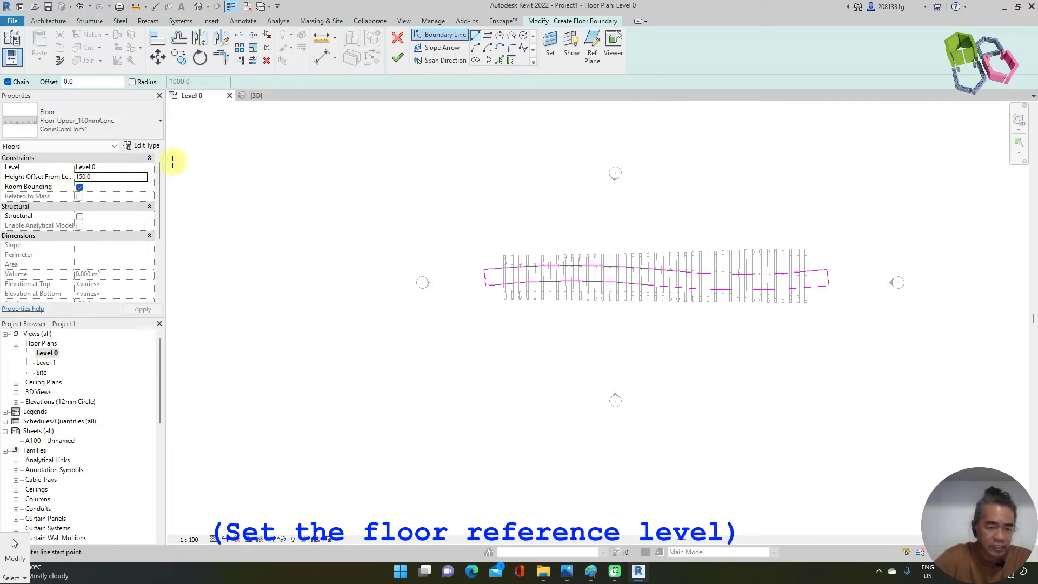
Try to duplicate the floor type under the name Walkway.
click(143, 146)
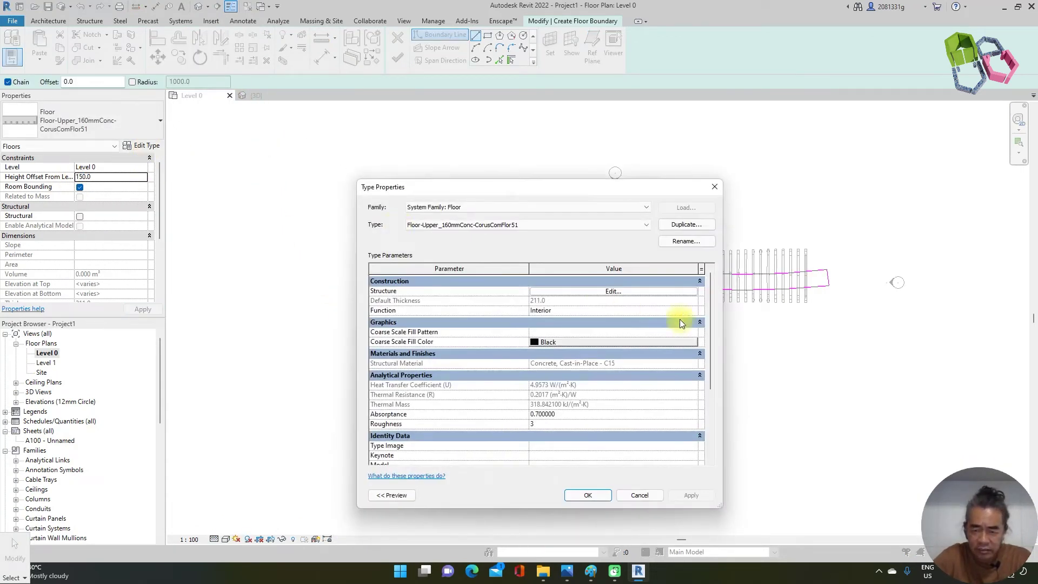
click(687, 224)
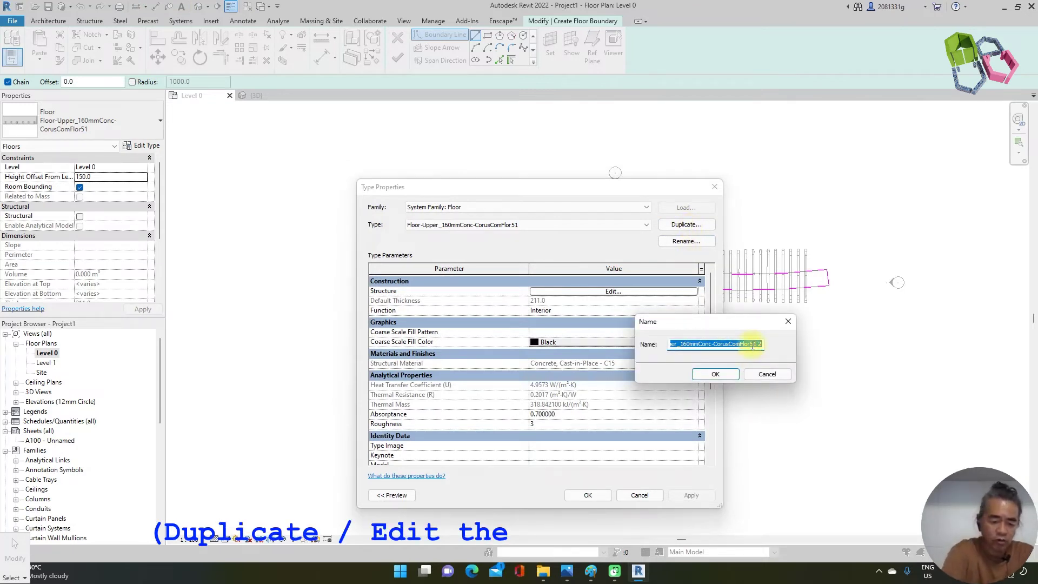
text(Walk)
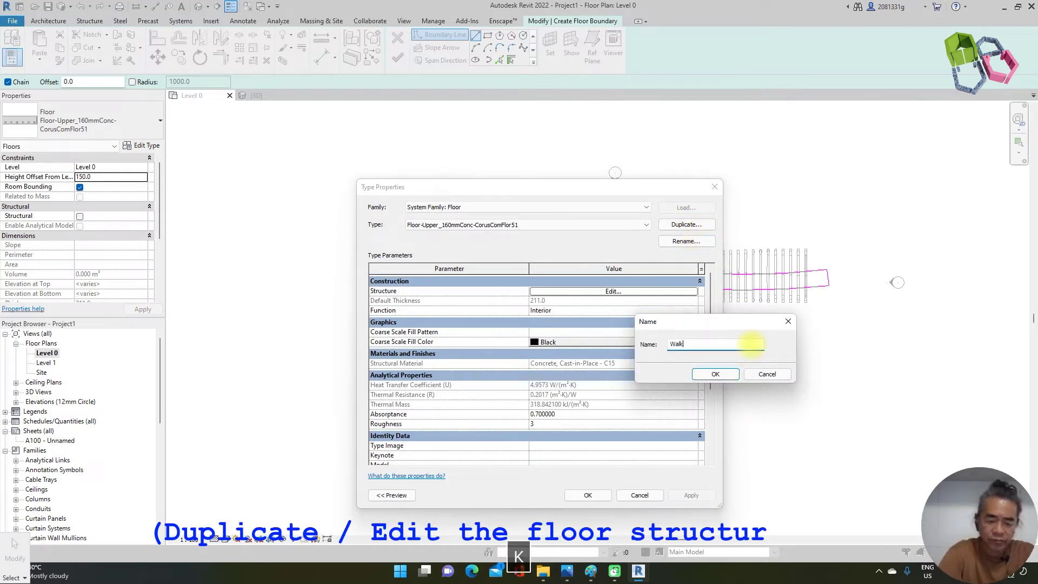
text(way)
key(Return)
key(Return)
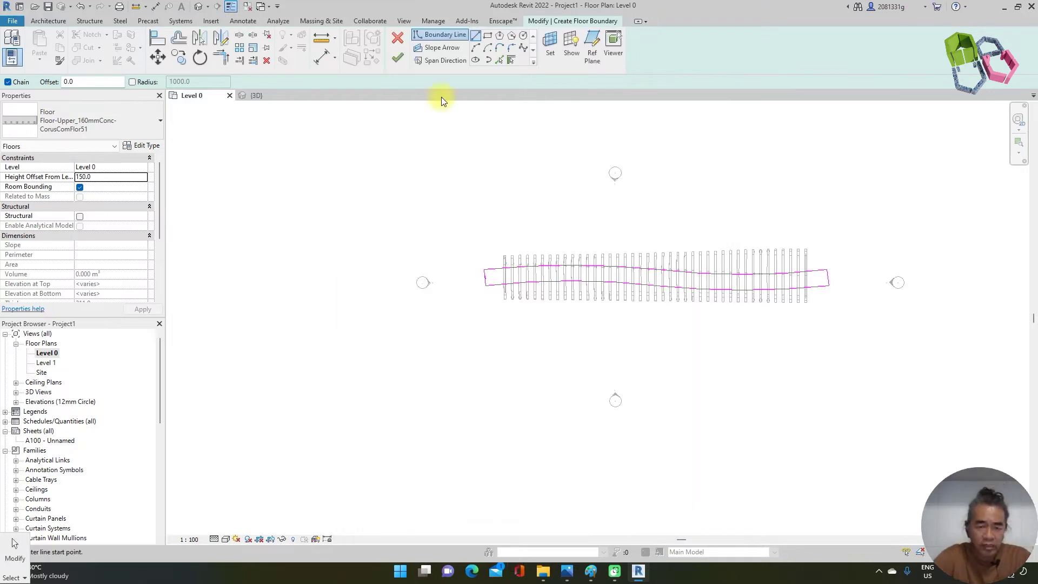
Finish the floor boundary sketch and view the new floor inside the walkway in 3D.
click(399, 58)
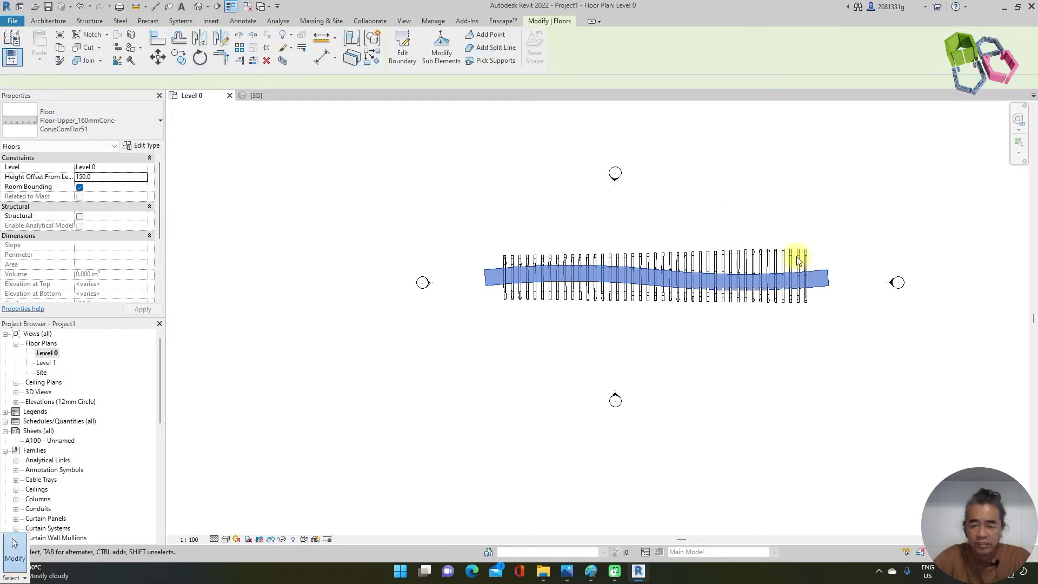
click(258, 96)
shift+middle_drag(603, 378, 622, 388)
Deselect the floor and tile the Level 0 plan beside the 3D view, fitting the walkway in both.
click(197, 96)
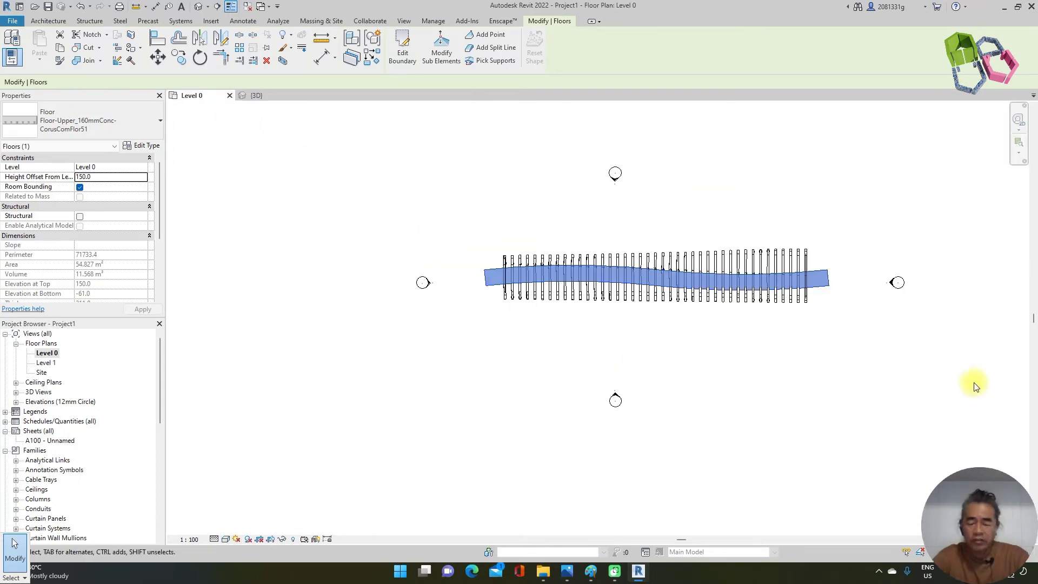
key(Escape)
middle_click(386, 176)
key(w)
key(t)
scroll(432, 220, down, 3)
scroll(325, 213, down, 1)
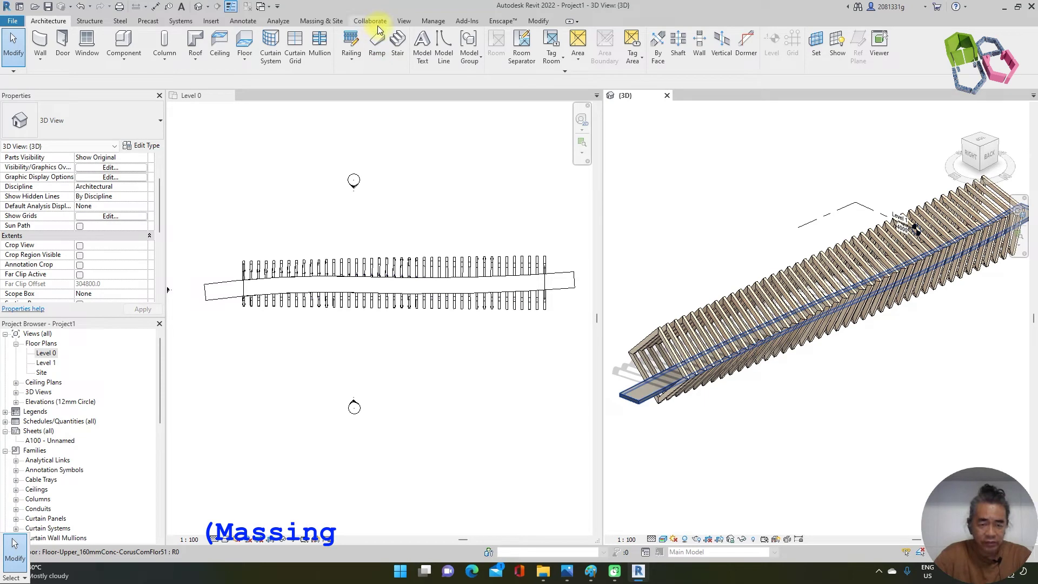
Create a rectangular toposurface enclosing the whole walkway from four corner points at absolute elevation 0.0.
click(322, 24)
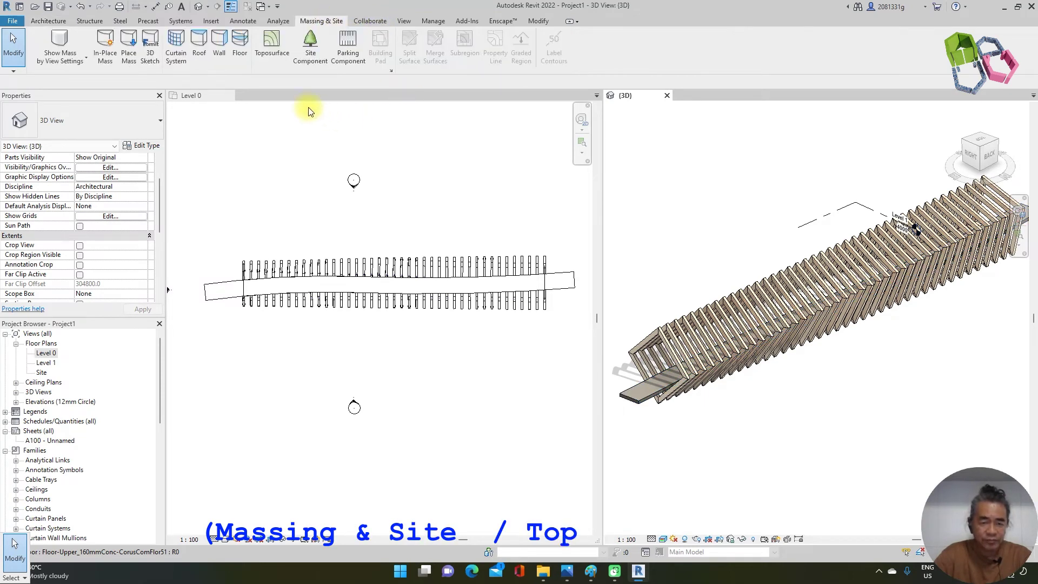
click(265, 60)
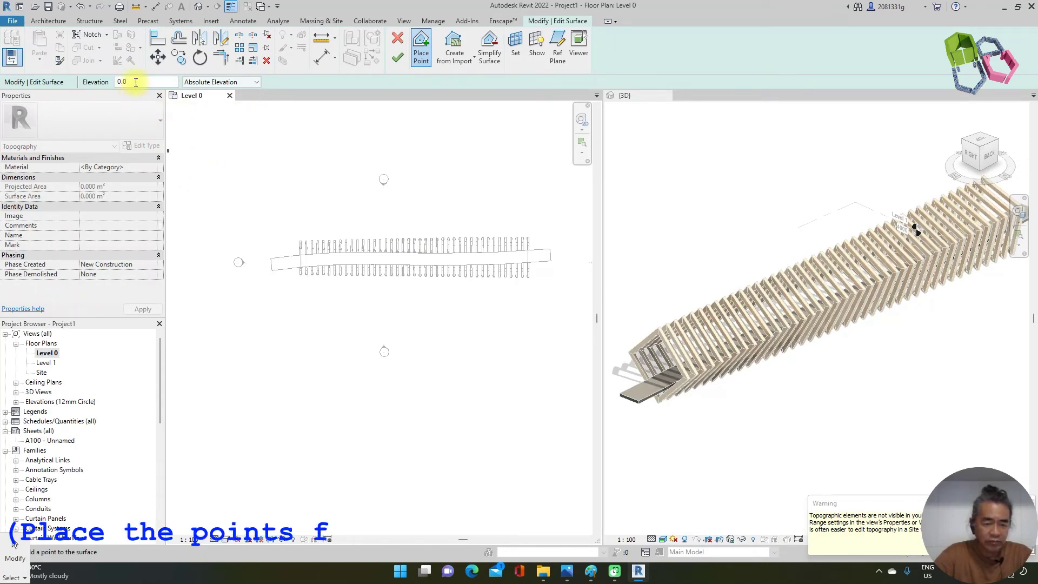
key(z)
key(f)
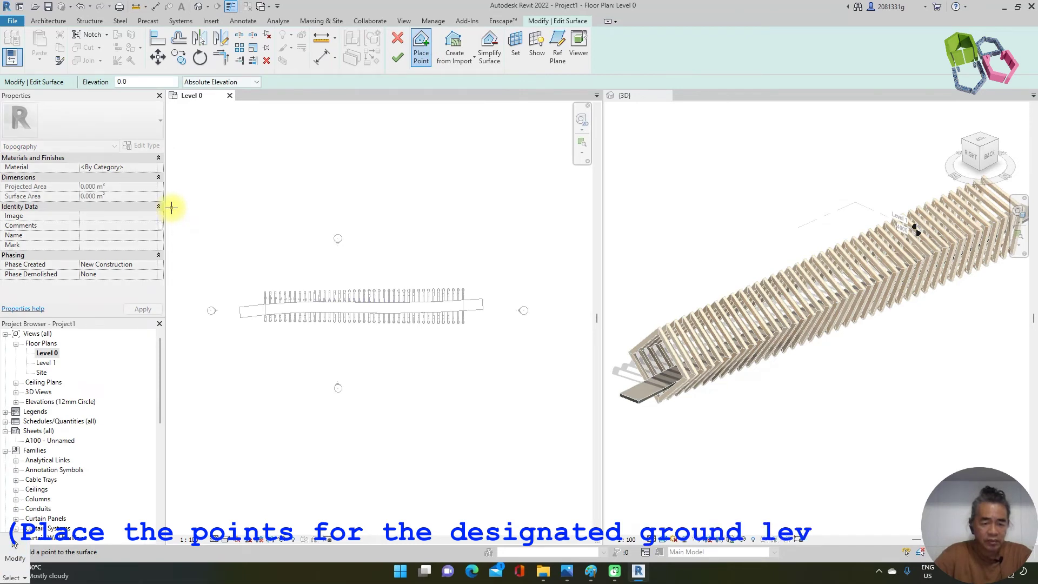
click(171, 207)
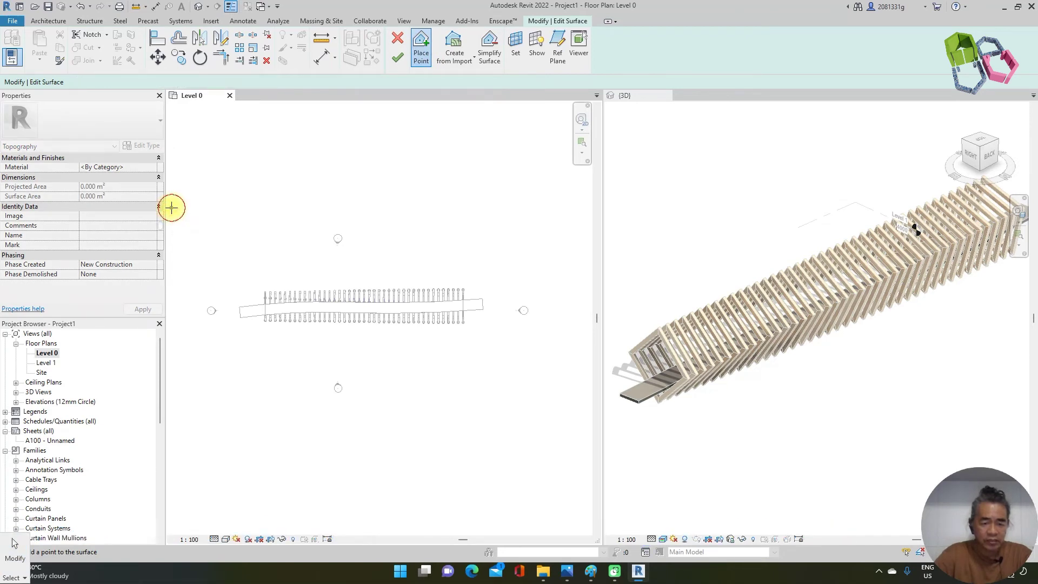
click(582, 206)
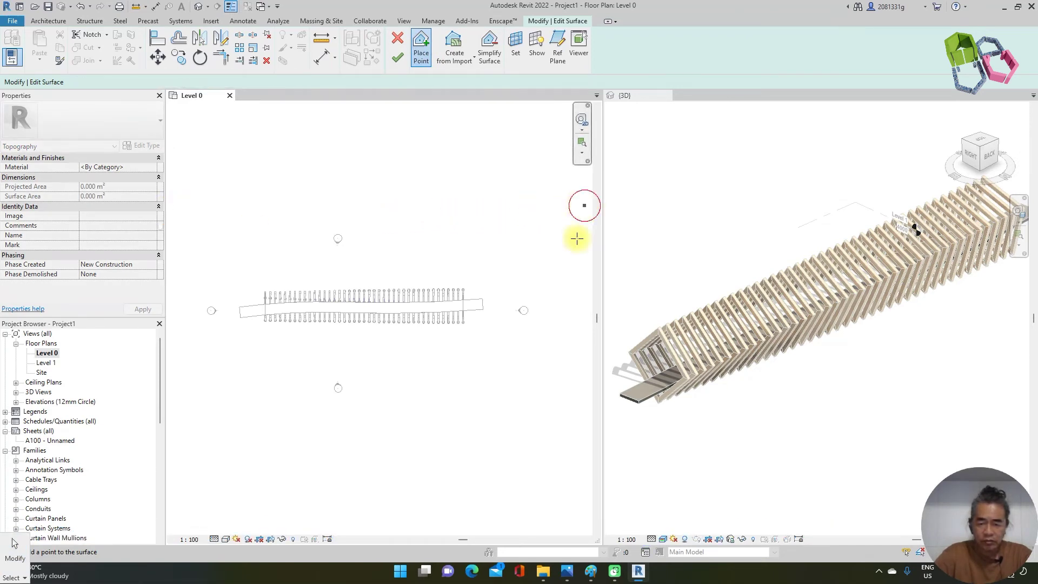
click(582, 430)
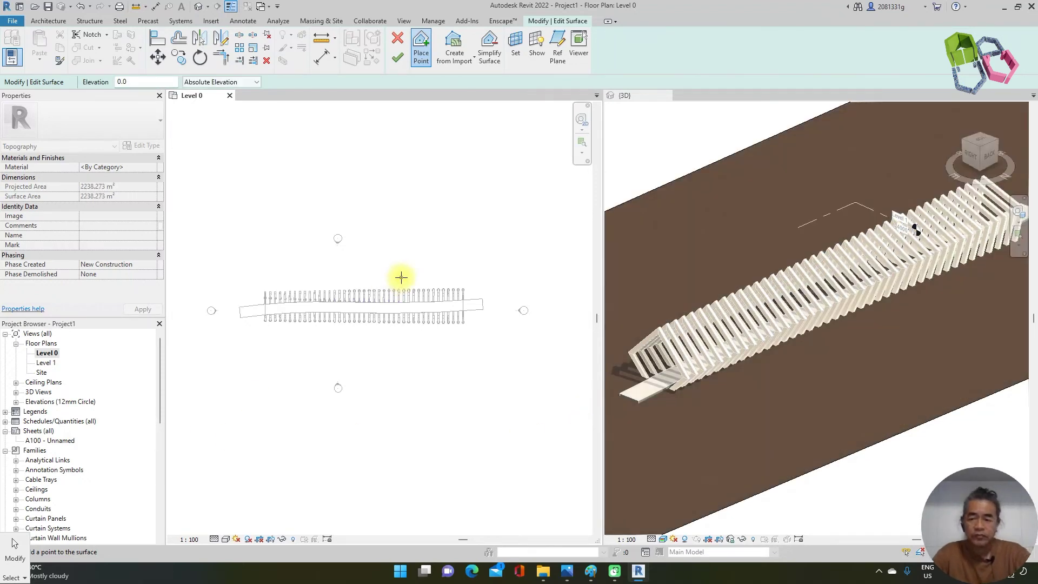
click(398, 57)
Give the Grass material the Sitework appearance Grass - High Quality and assign it to the toposurface.
scroll(723, 190, down, 3)
click(737, 222)
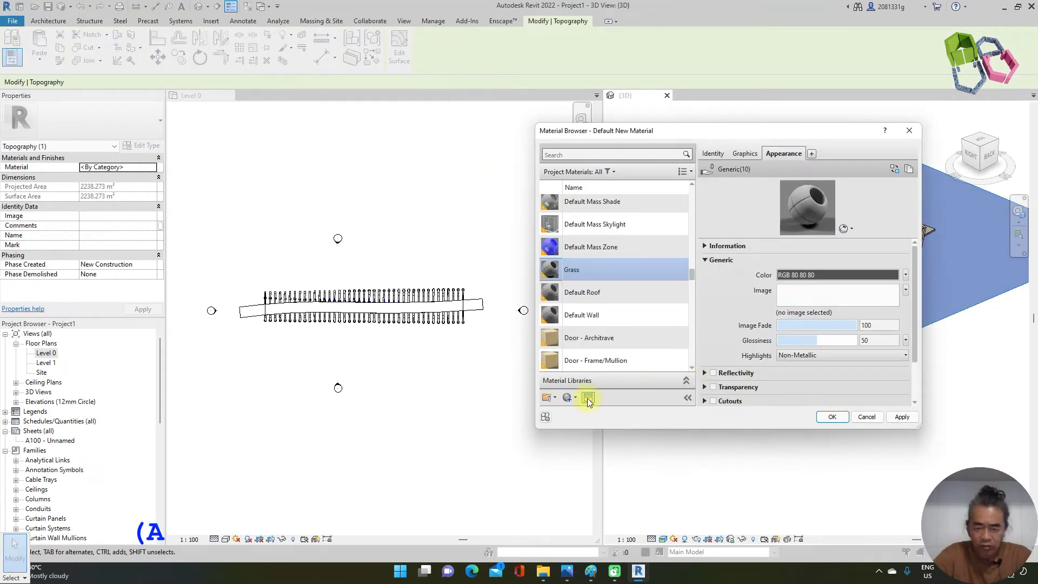
click(589, 399)
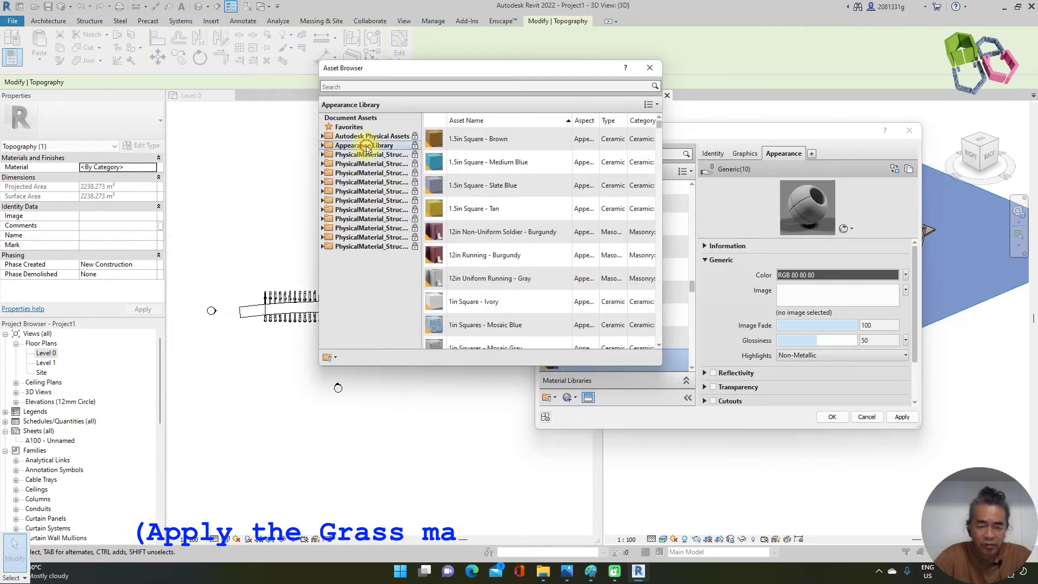
double_click(357, 145)
scroll(380, 230, down, 5)
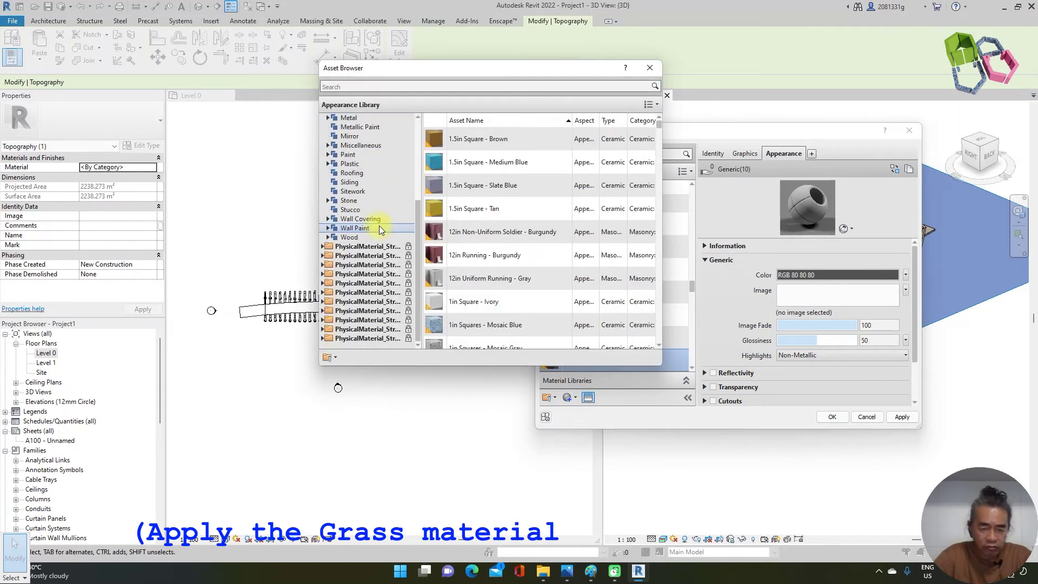
click(353, 191)
scroll(526, 265, down, 5)
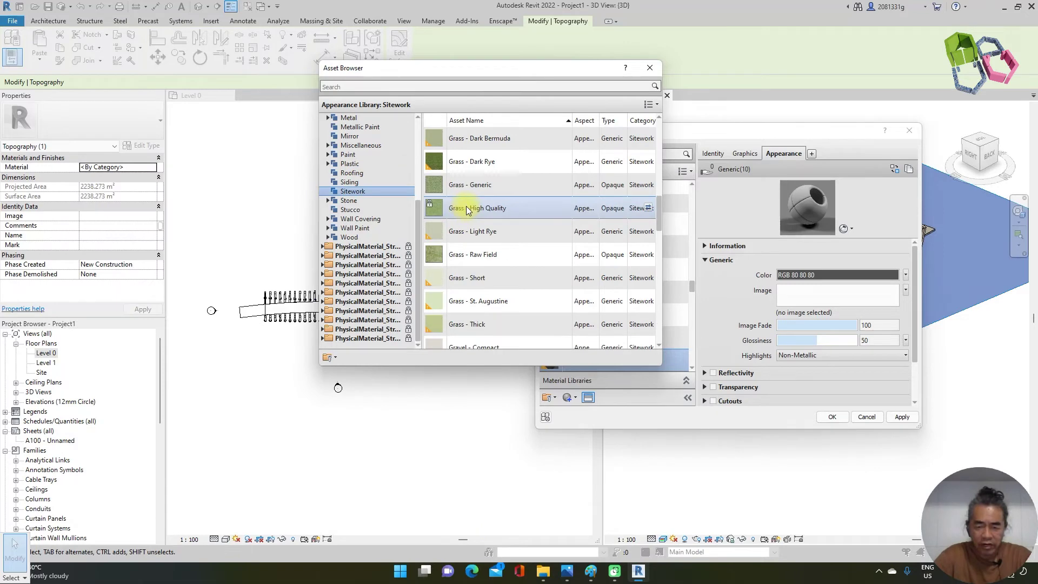
click(649, 207)
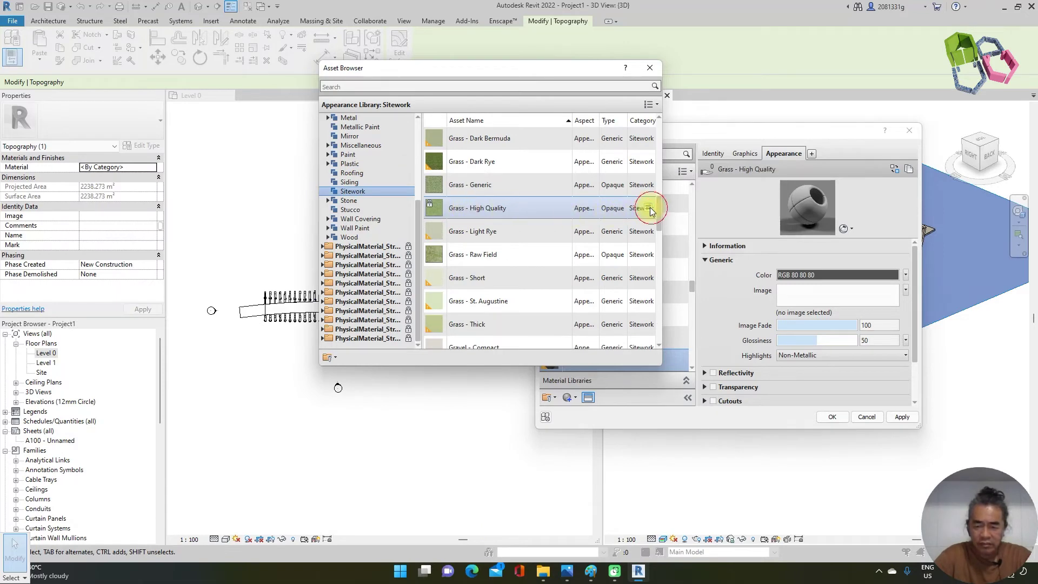
click(901, 415)
click(836, 415)
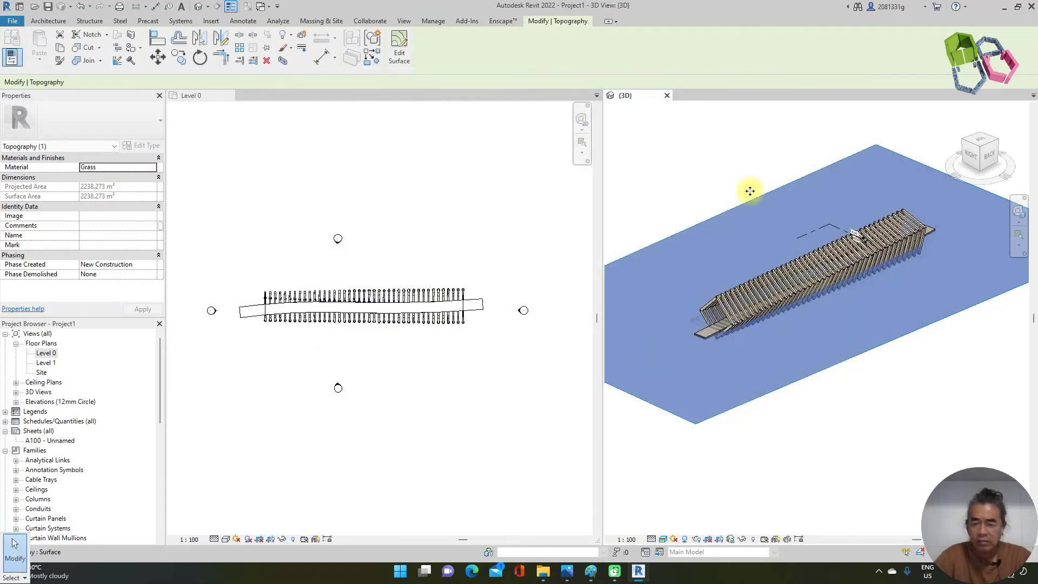
click(713, 151)
Inspect the walkway on the grass site surface in 3D, up close and from a different angle.
scroll(806, 378, up, 8)
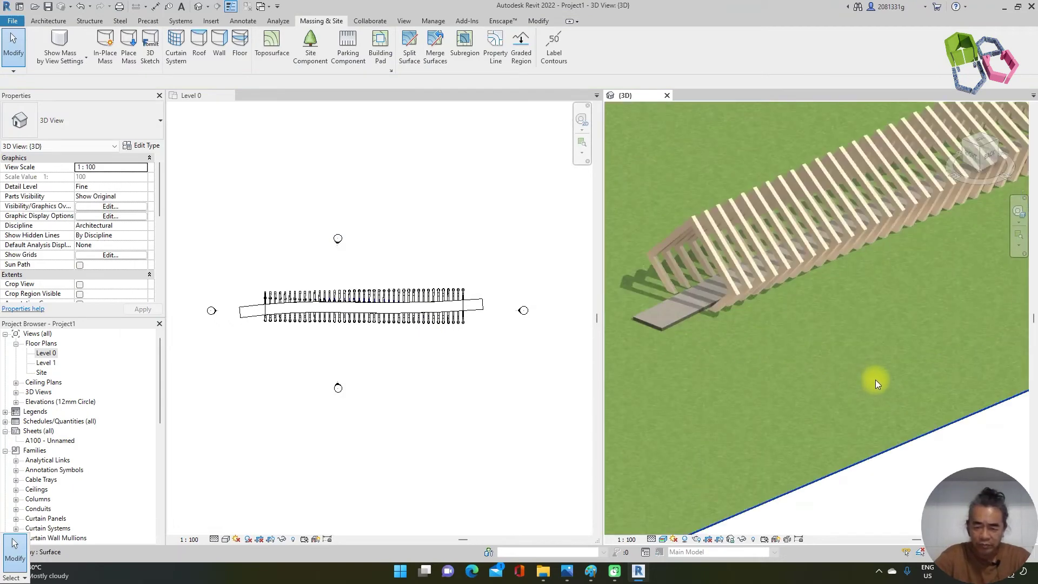
scroll(860, 361, down, 5)
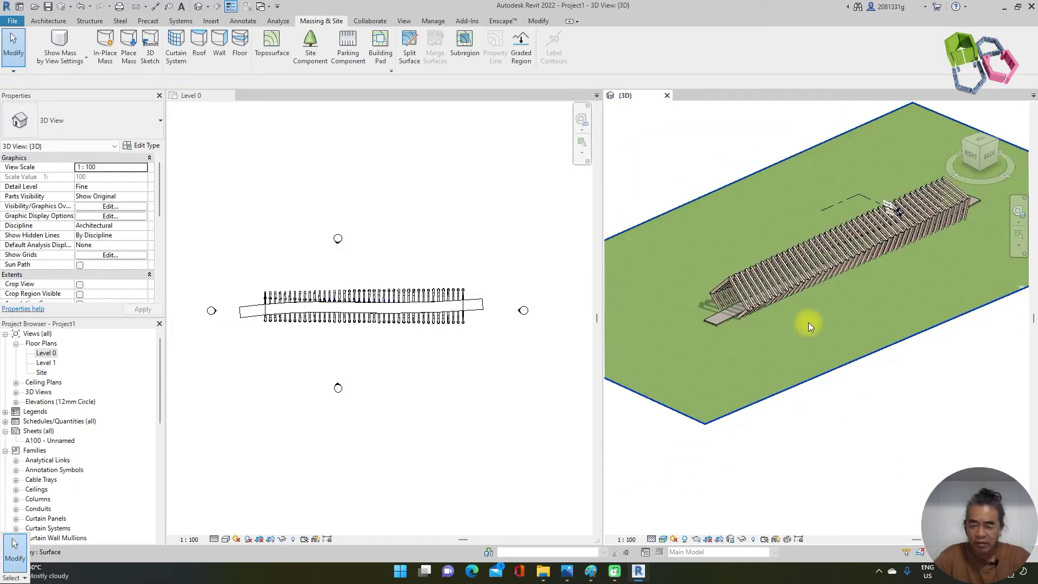
scroll(809, 319, up, 3)
scroll(815, 320, down, 2)
shift+middle_drag(815, 319, 784, 276)
scroll(752, 265, up, 4)
scroll(763, 313, down, 4)
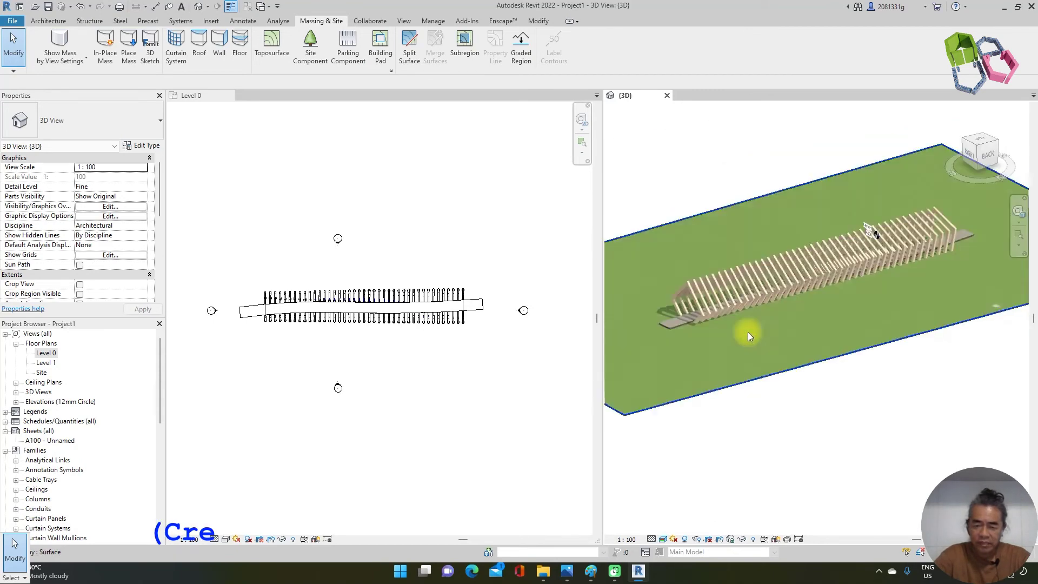
Add a split line across the walkway floor just beyond the last frame at its east end in the Level 0 plan.
scroll(480, 304, up, 1)
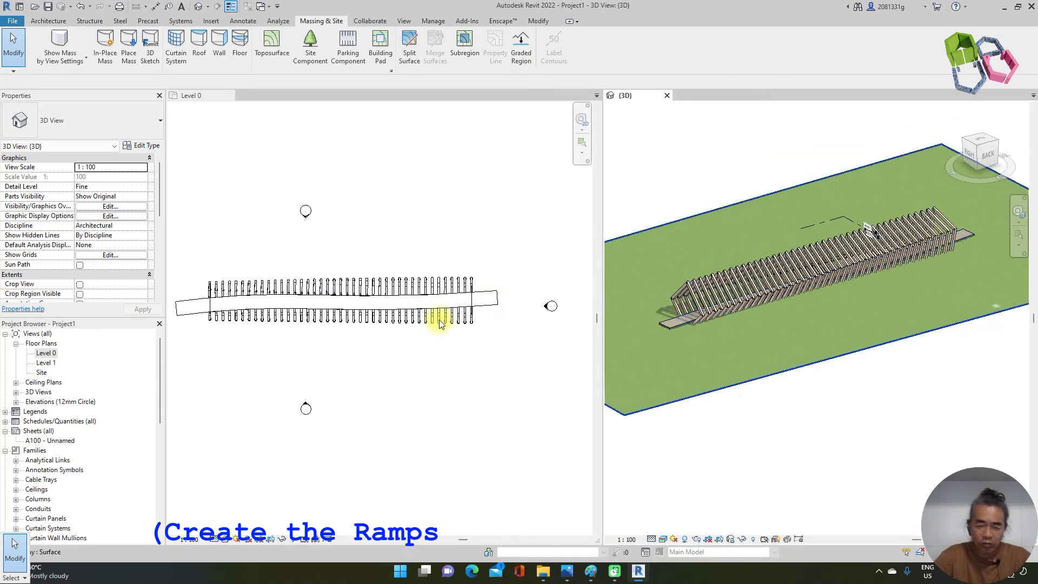
click(470, 306)
scroll(505, 347, up, 3)
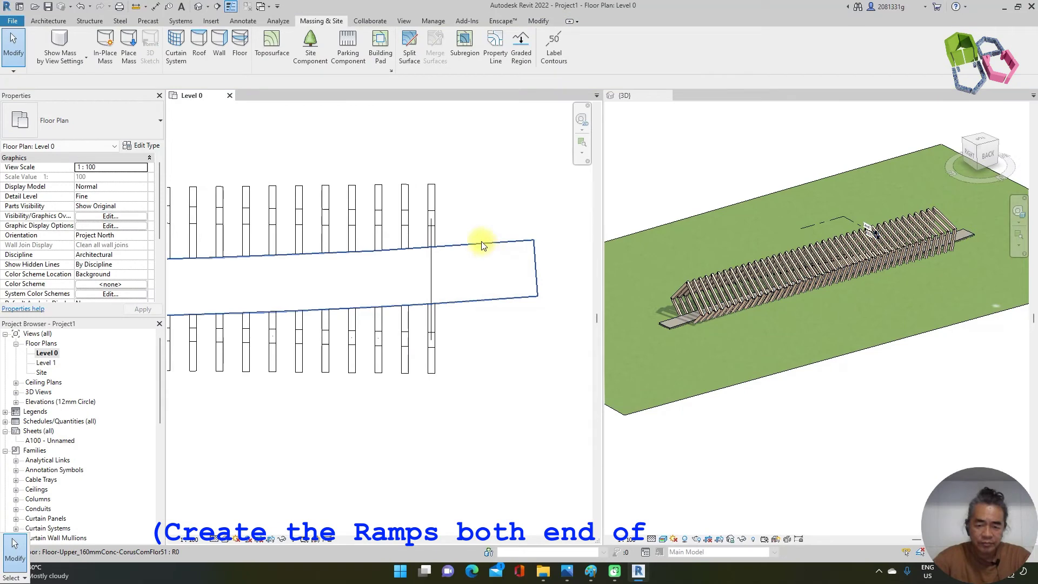
scroll(483, 242, up, 3)
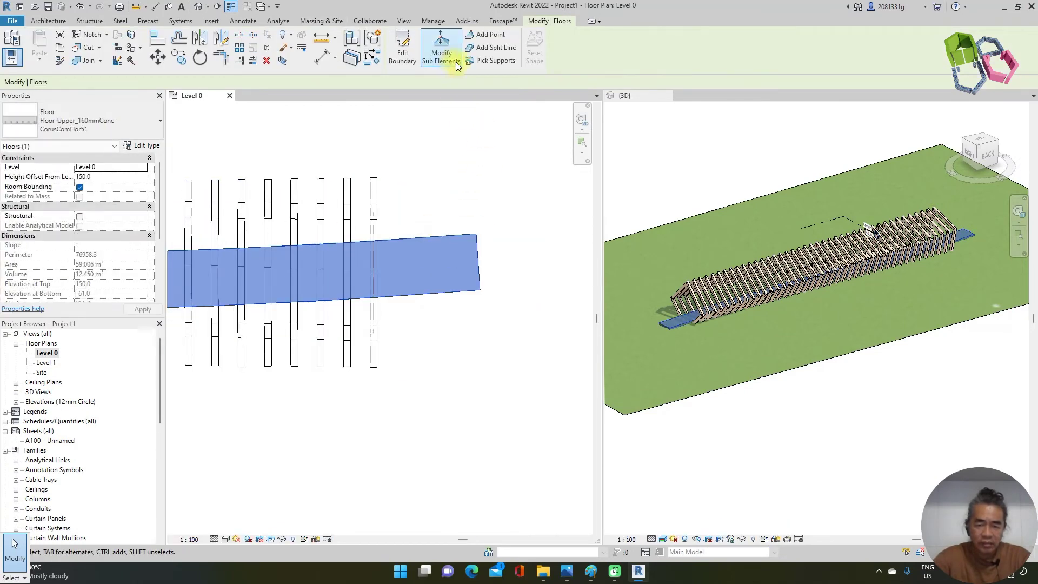
click(444, 54)
click(487, 48)
scroll(390, 242, up, 2)
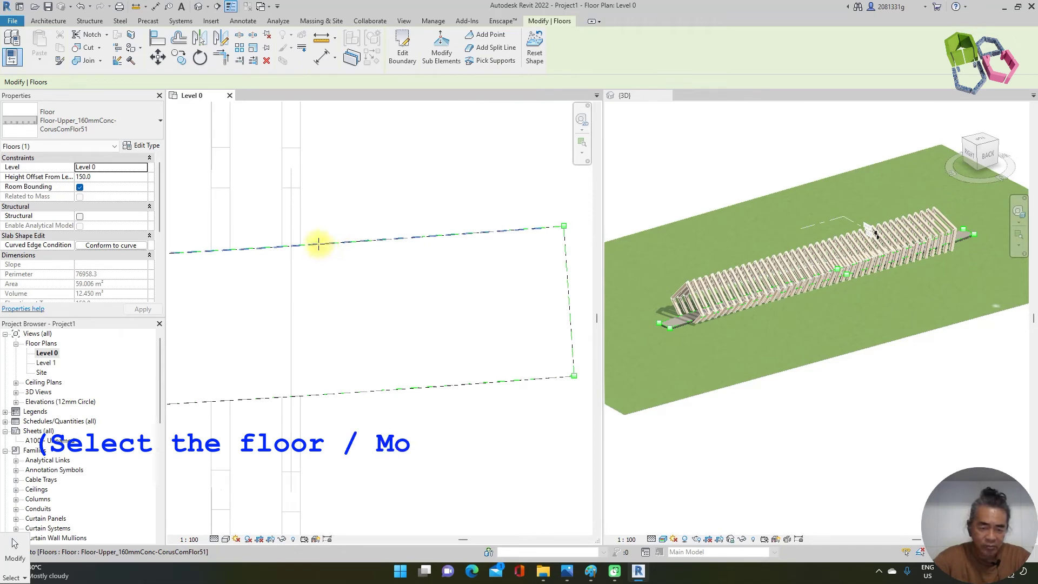
scroll(395, 255, down, 3)
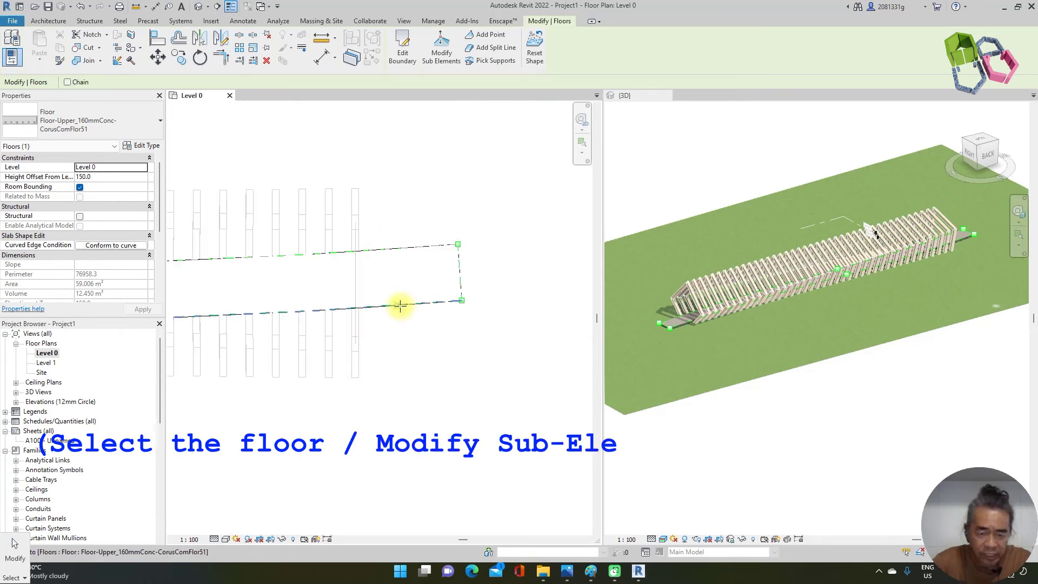
click(399, 304)
click(395, 248)
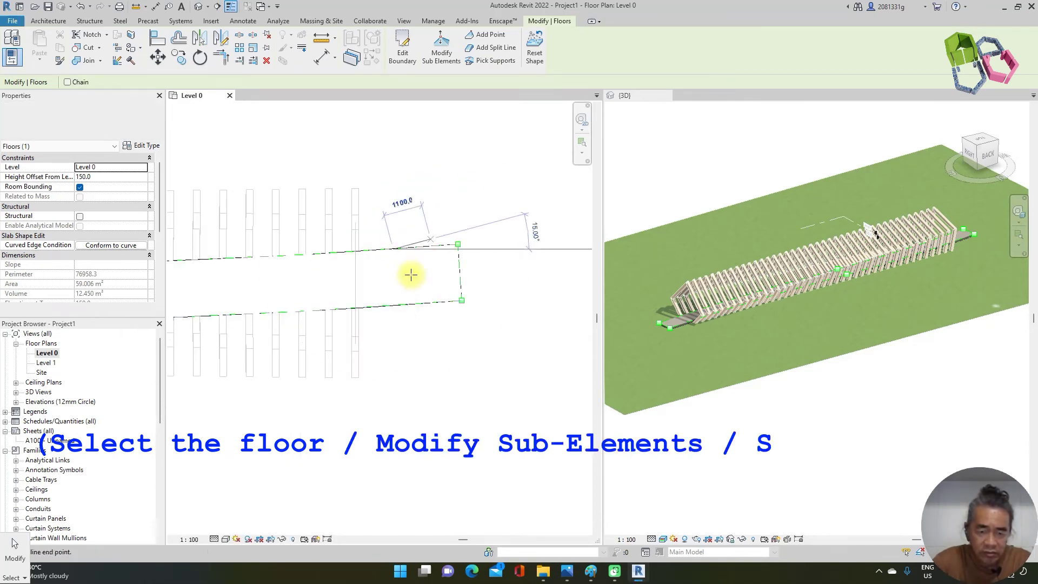
click(397, 306)
key(Escape)
scroll(487, 288, down, 2)
key(Escape)
scroll(503, 286, down, 2)
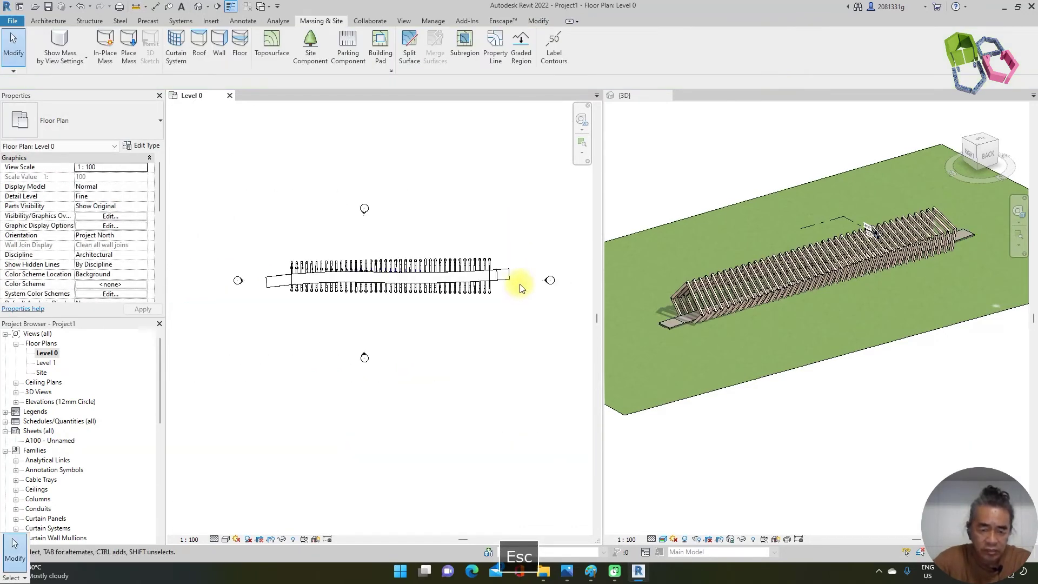
Add a split line about 1600 mm long across the floor just beyond the frames at its west end.
scroll(320, 279, up, 5)
click(265, 262)
click(491, 47)
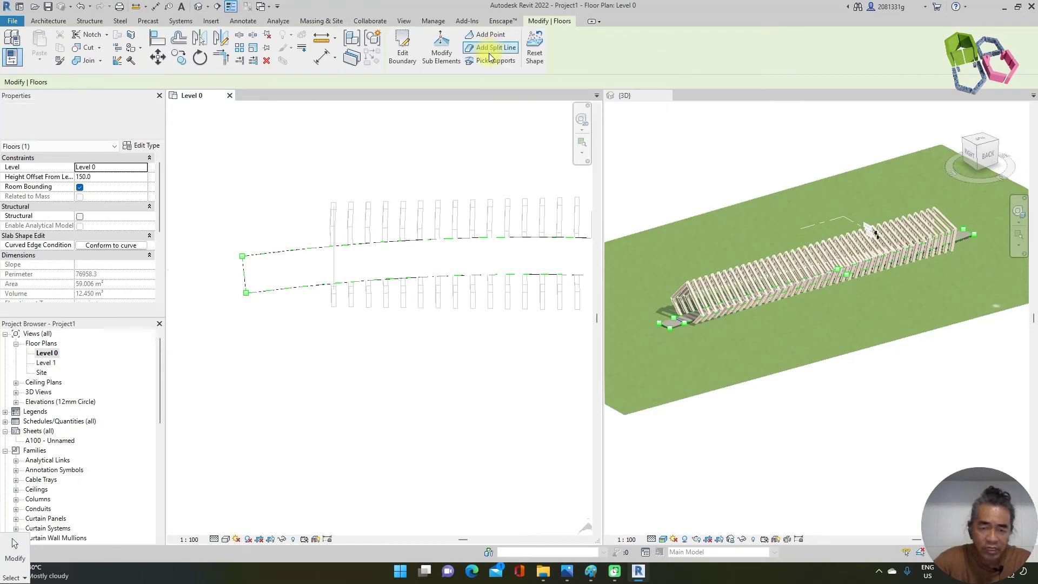
click(298, 250)
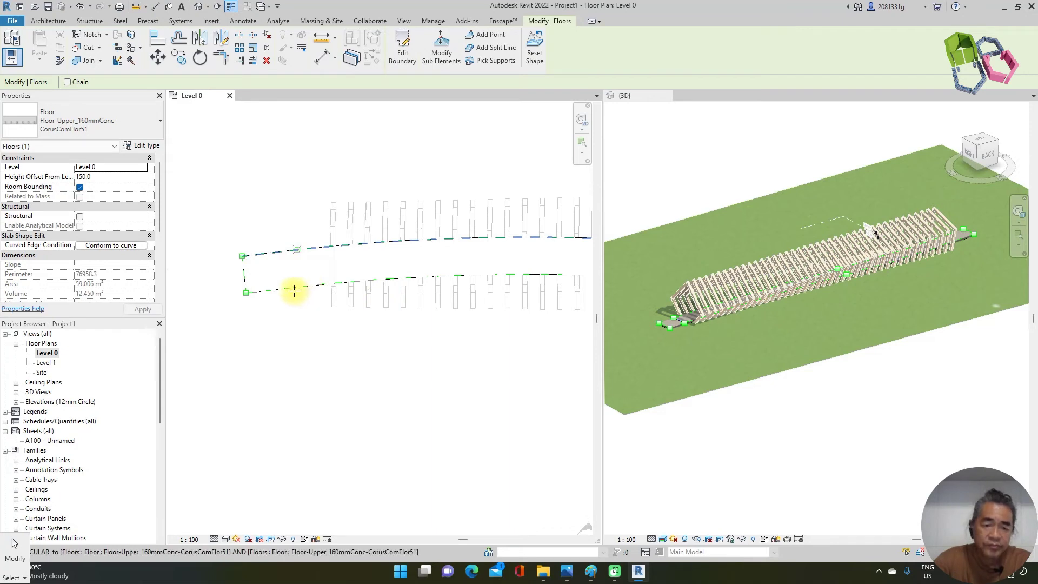
scroll(300, 283, up, 2)
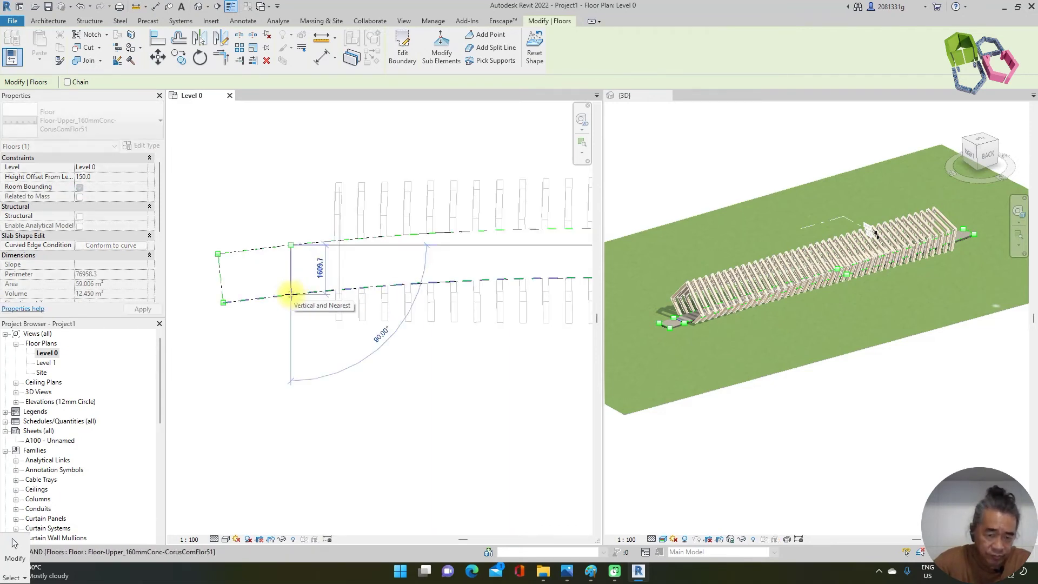
click(299, 292)
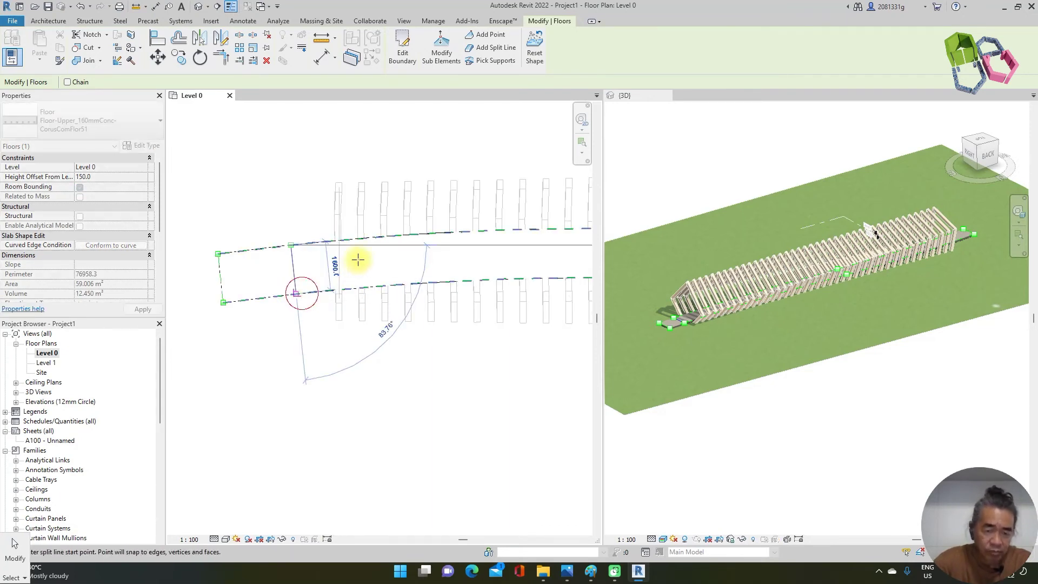
key(Escape)
key(Escape)
Slope the floor's east end into a ramp by setting its outer edge elevation to -150 mm.
scroll(673, 323, up, 5)
scroll(783, 326, up, 3)
scroll(816, 238, up, 2)
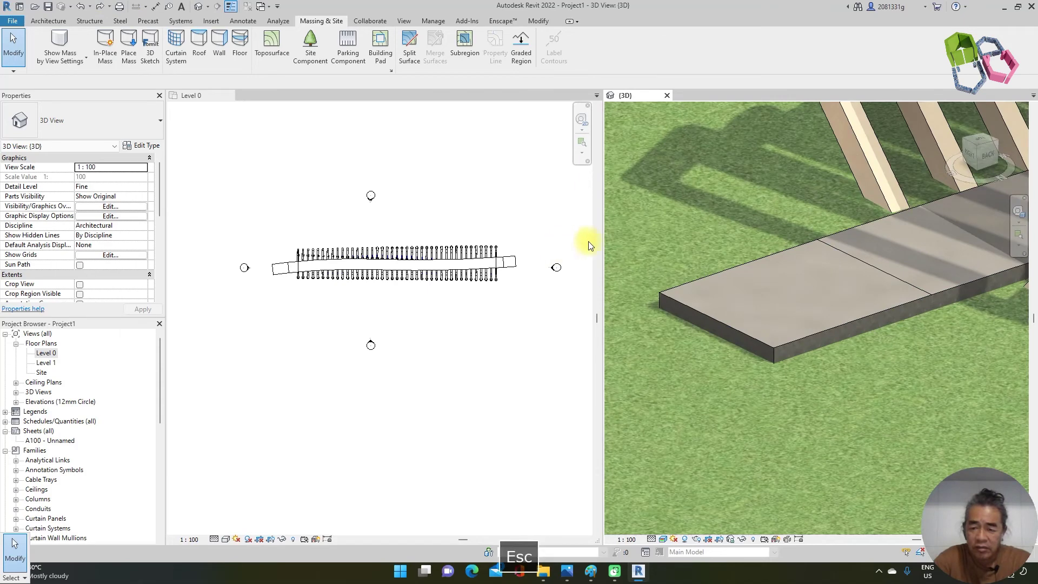
scroll(661, 251, down, 2)
click(698, 289)
click(733, 289)
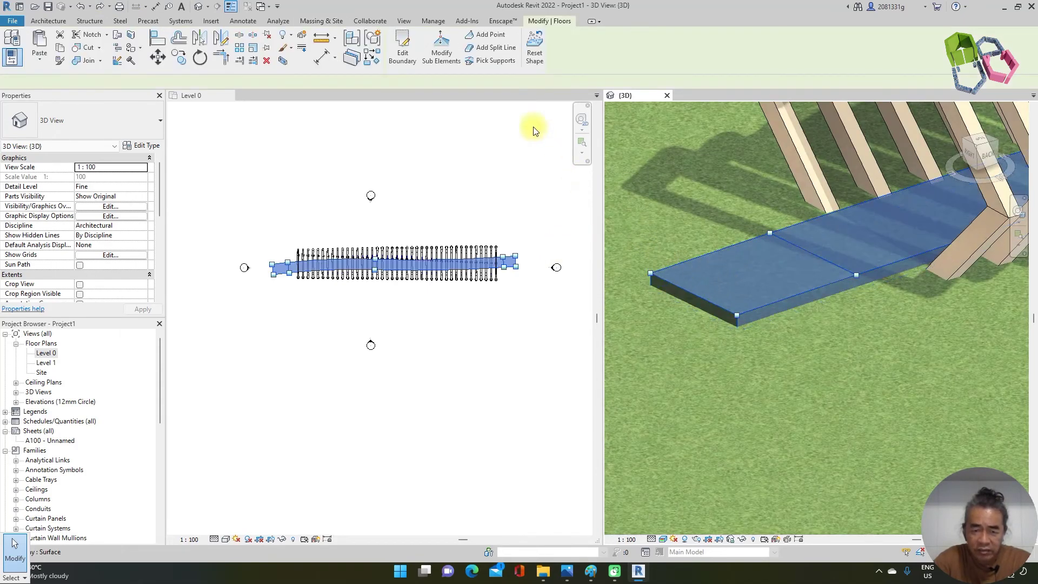
click(441, 53)
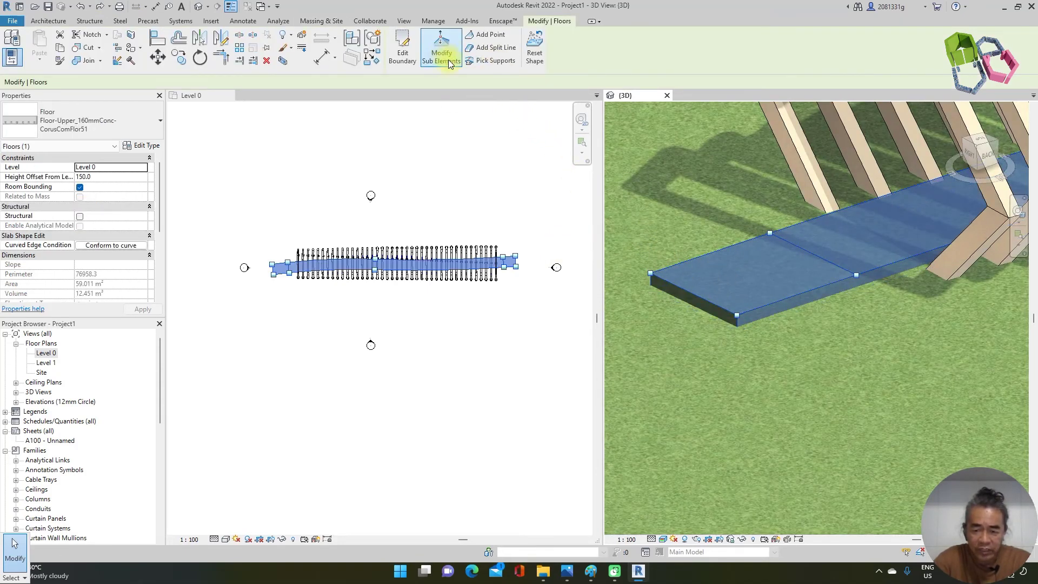
click(693, 296)
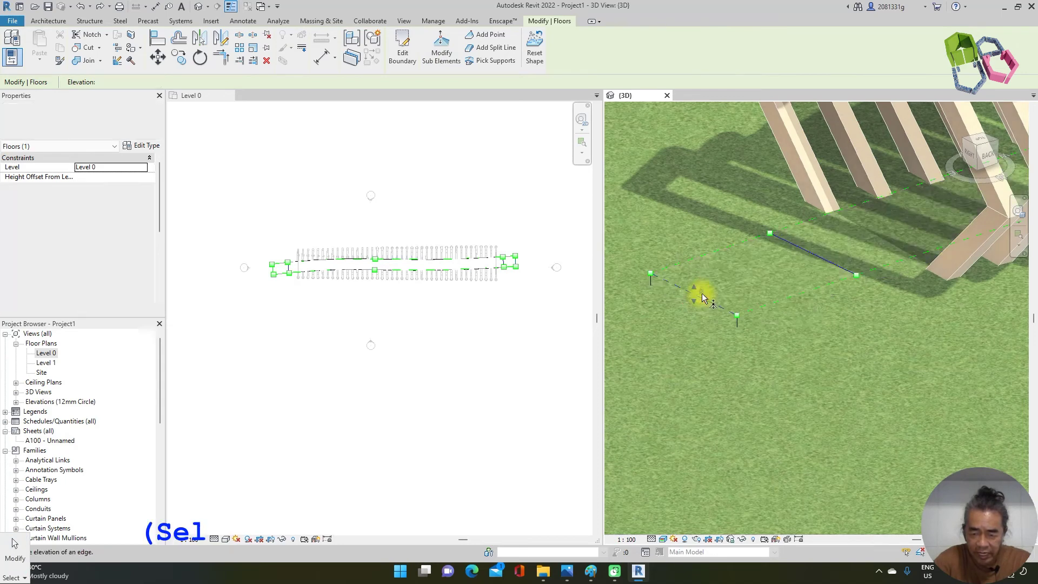
key(BackSpace)
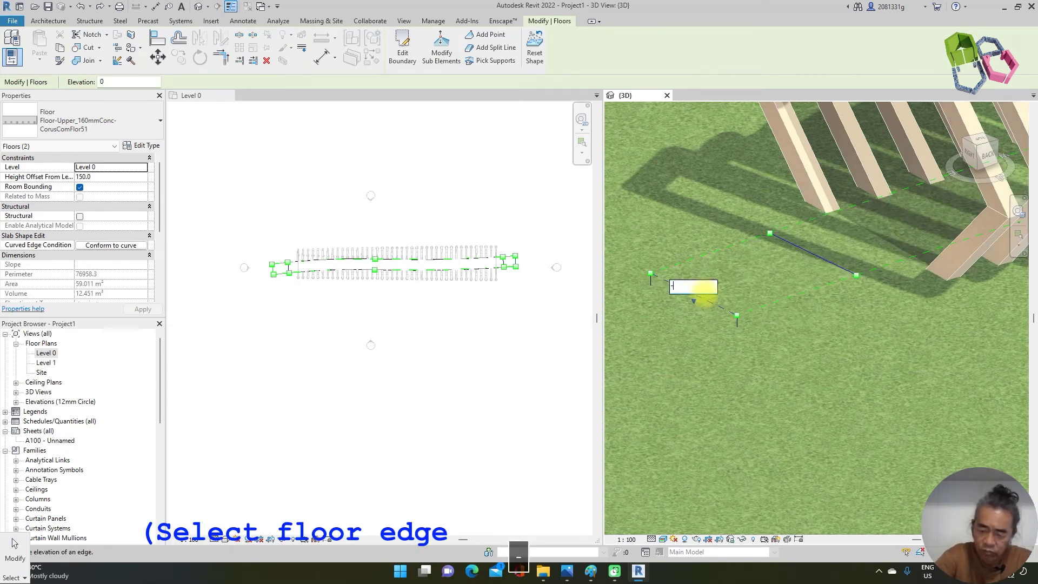
key(Return)
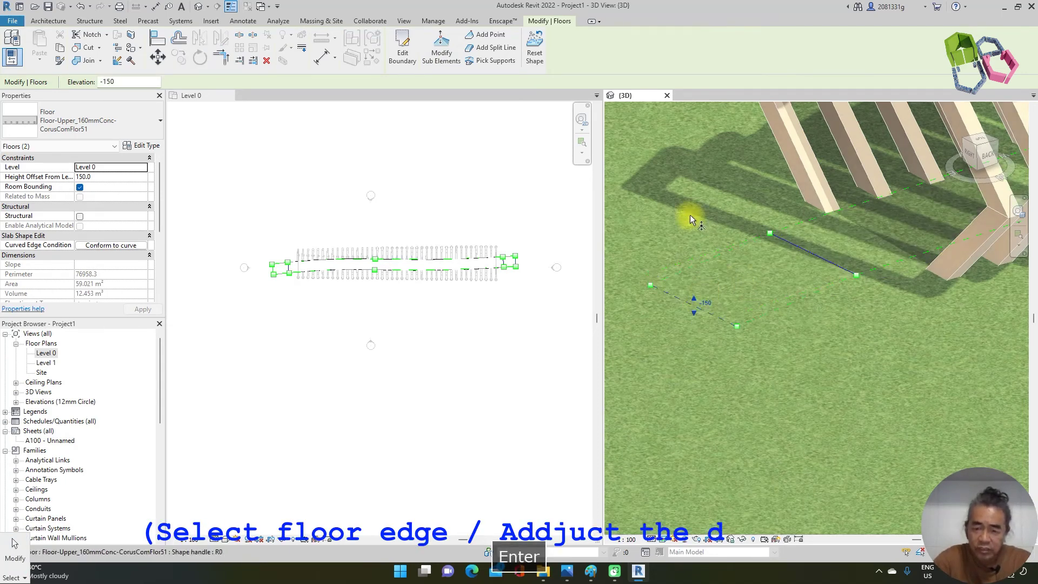
key(Escape)
key(Escape)
scroll(647, 327, down, 6)
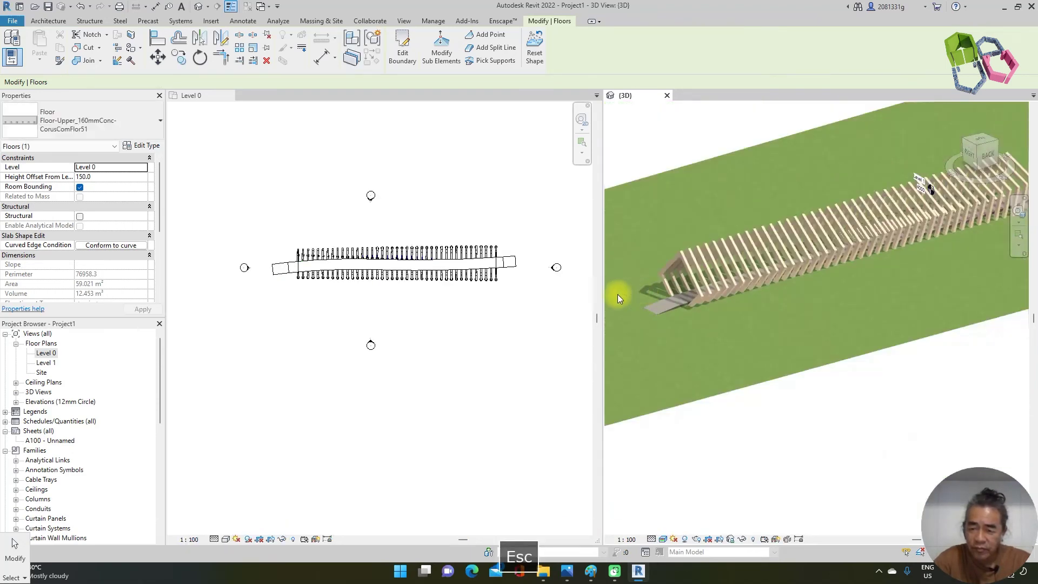
Slope the floor's west end into a ramp by setting its outer edge elevation to -150 mm.
scroll(838, 245, up, 2)
scroll(837, 245, up, 5)
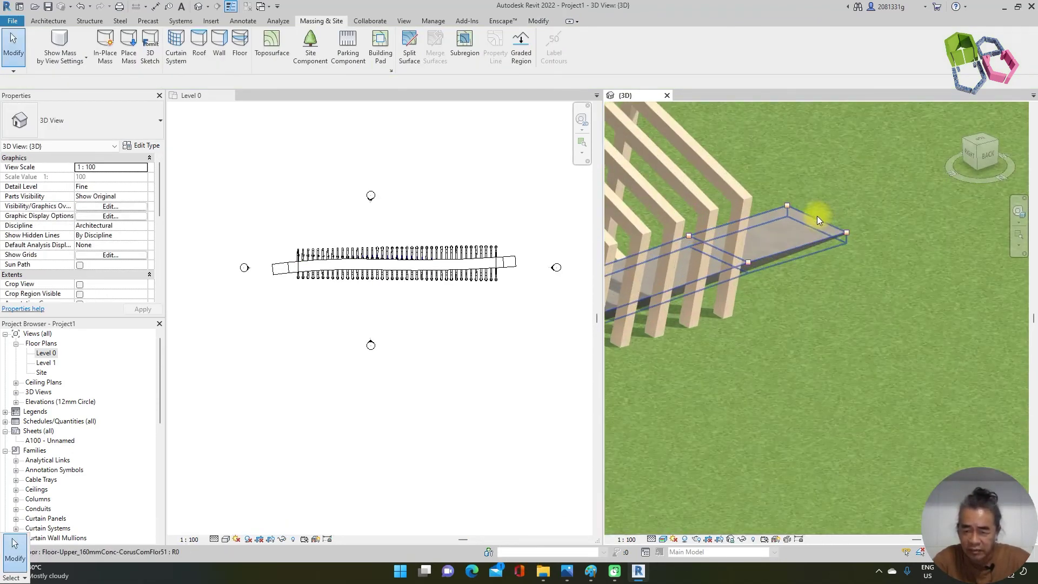
click(816, 215)
click(441, 48)
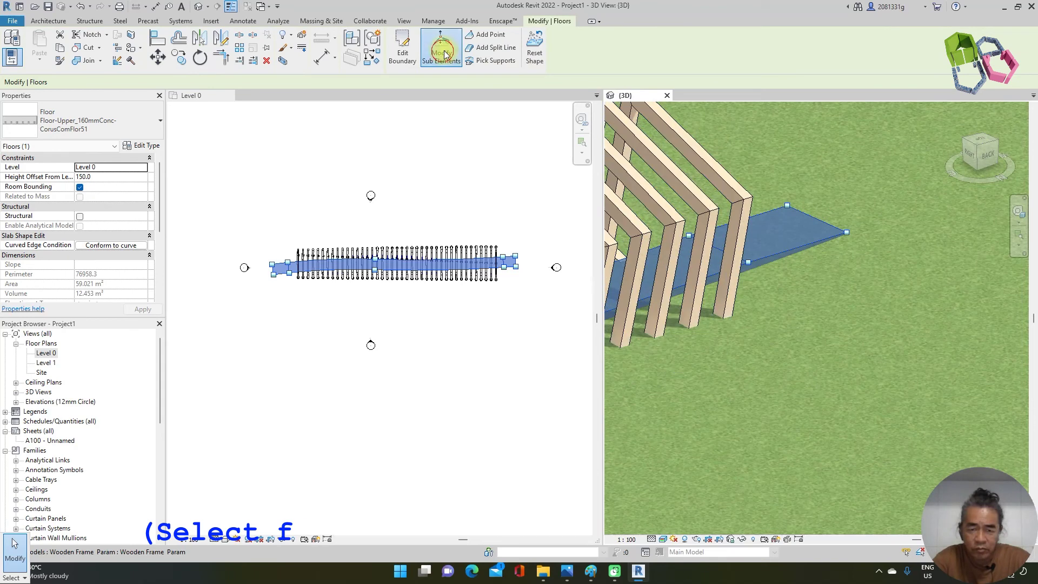
click(823, 220)
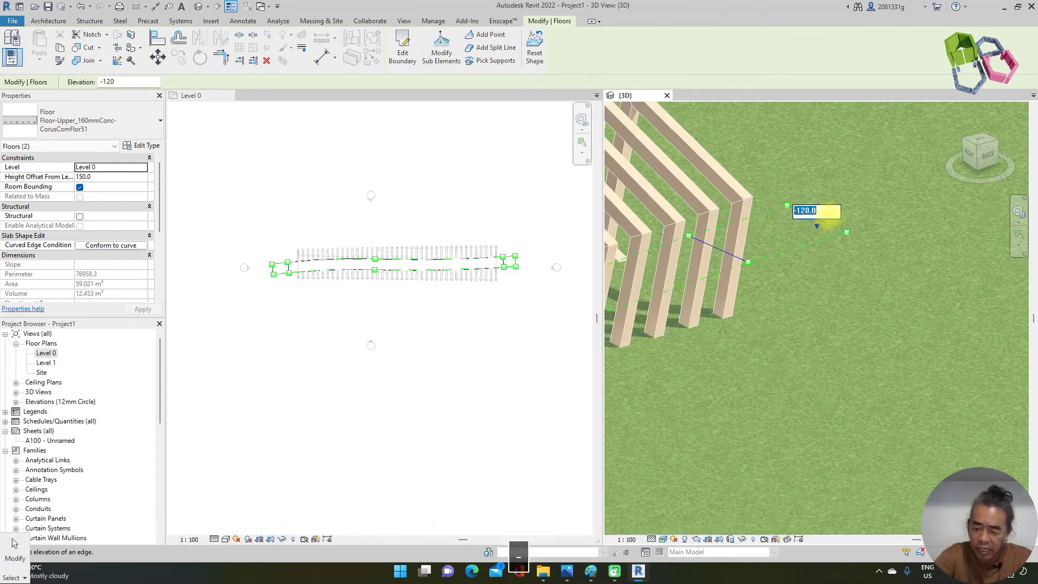
key(Return)
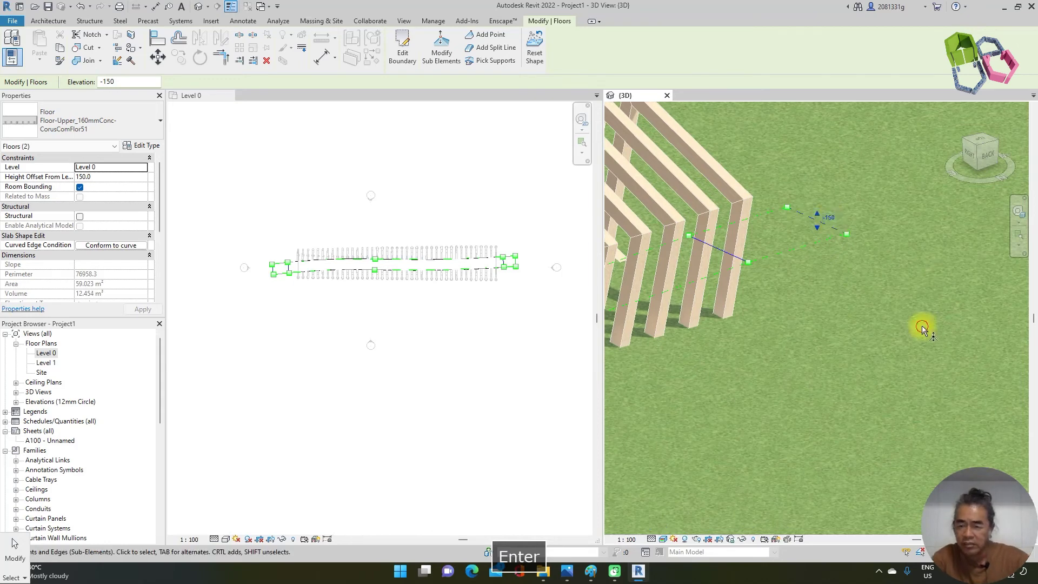
key(Escape)
scroll(914, 303, down, 5)
key(Escape)
scroll(904, 258, down, 2)
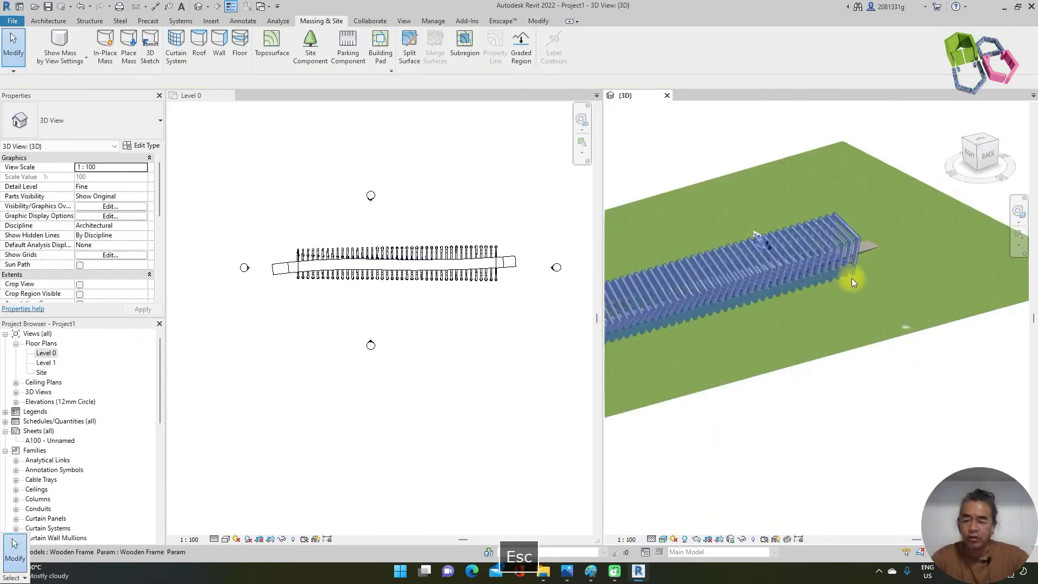
Fit the whole model in the views and turn on the section box in the 3D view.
key(z)
key(a)
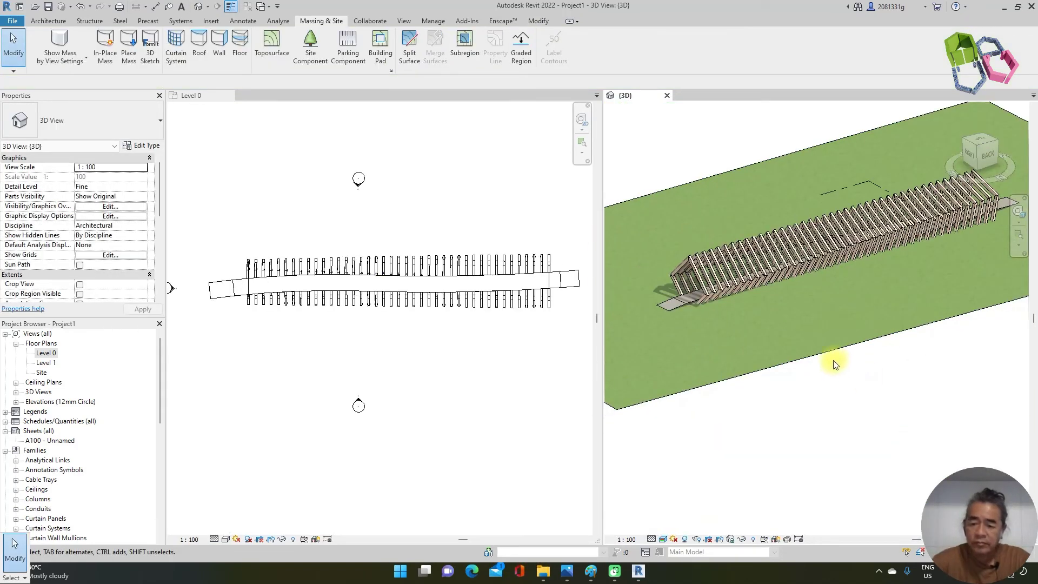
shift+middle_drag(830, 401, 882, 390)
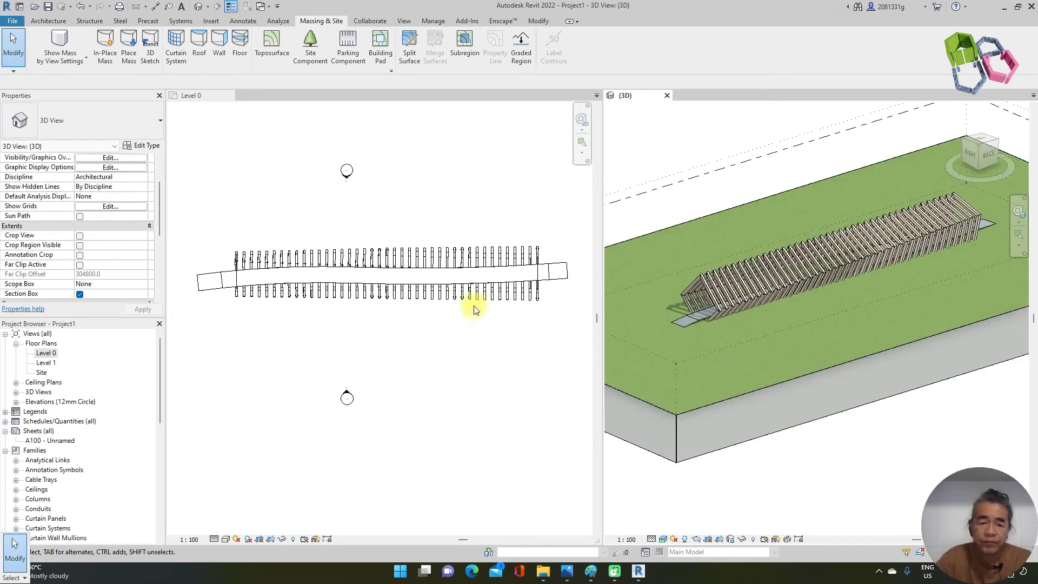
Save the project on the D: volume as "Parametric Twisted Wooden Frame Walkway".
click(48, 6)
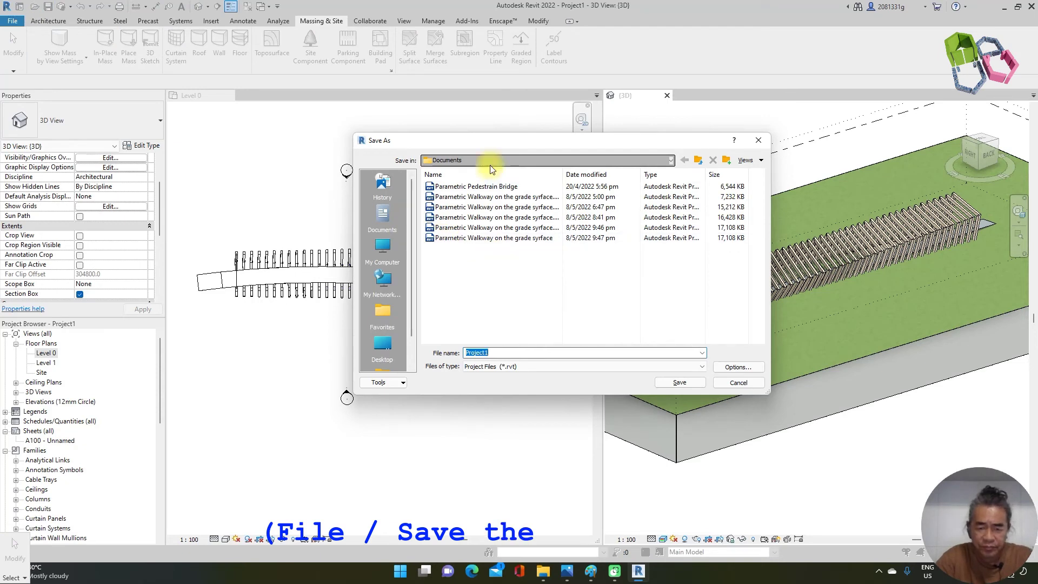
click(490, 161)
click(464, 207)
text(Parametric Twisted Wooden Frame W)
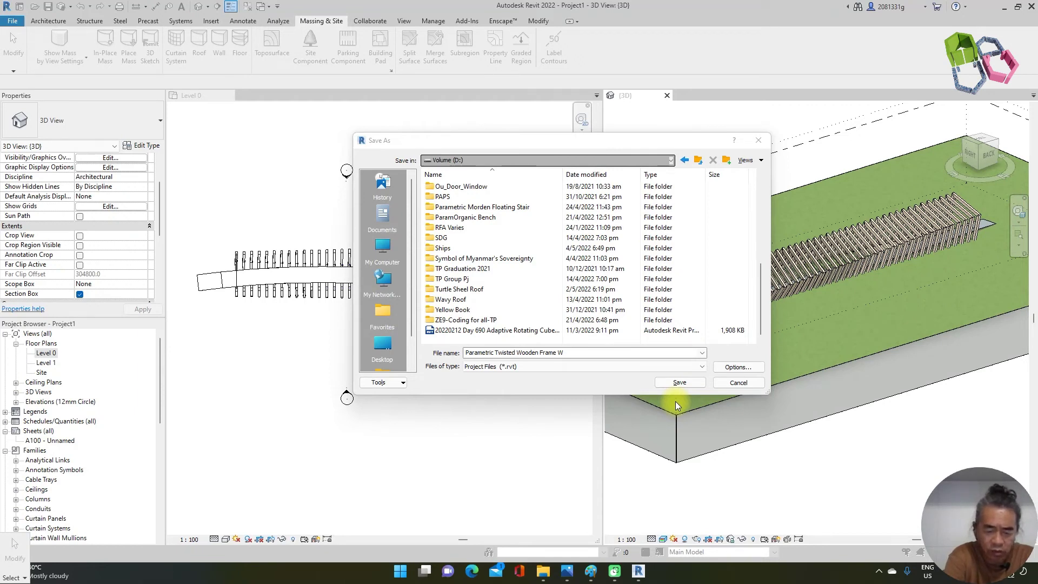
text(alkway)
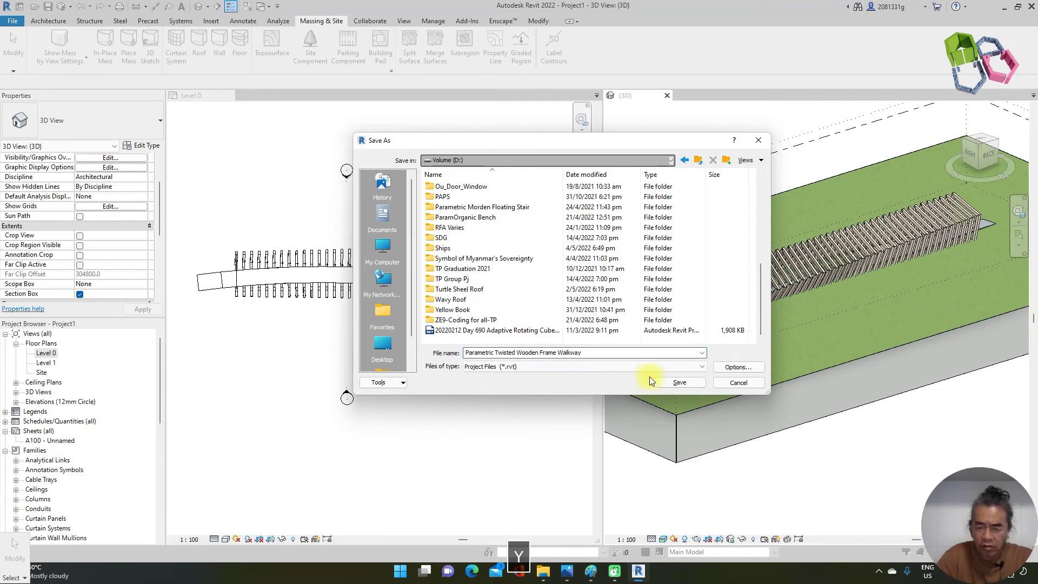
click(668, 381)
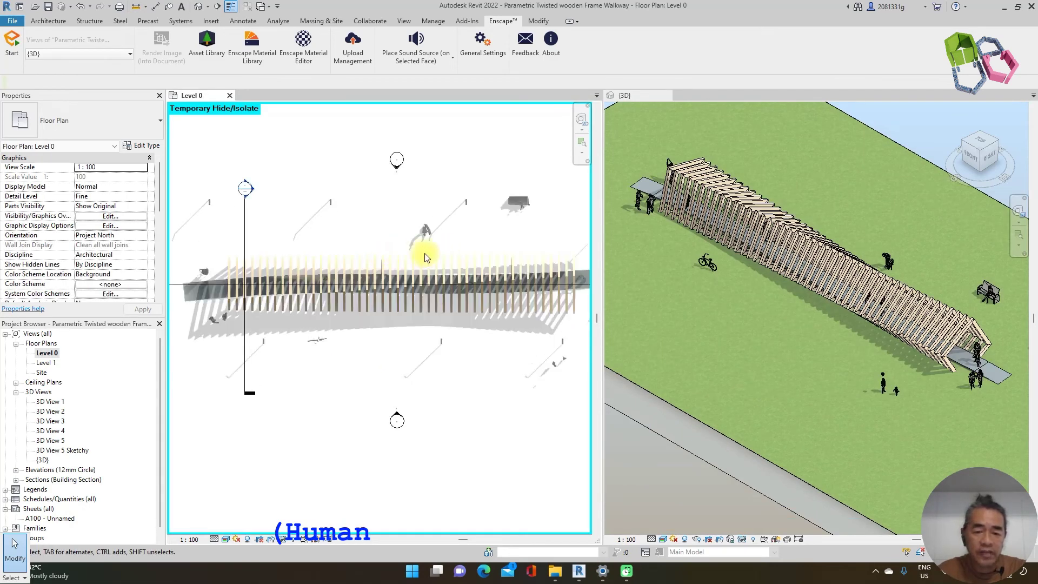
Examine the human figures, street lights and bicycle placed around the walkway in the Level 0 plan and in 3D.
scroll(533, 209, up, 5)
scroll(476, 208, down, 3)
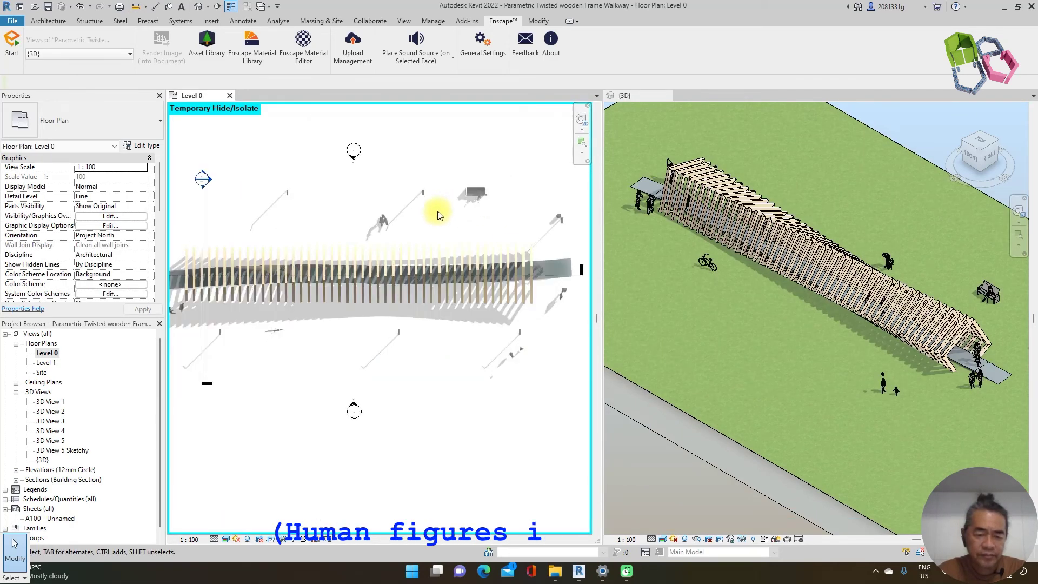
scroll(238, 279, up, 1)
scroll(278, 261, down, 3)
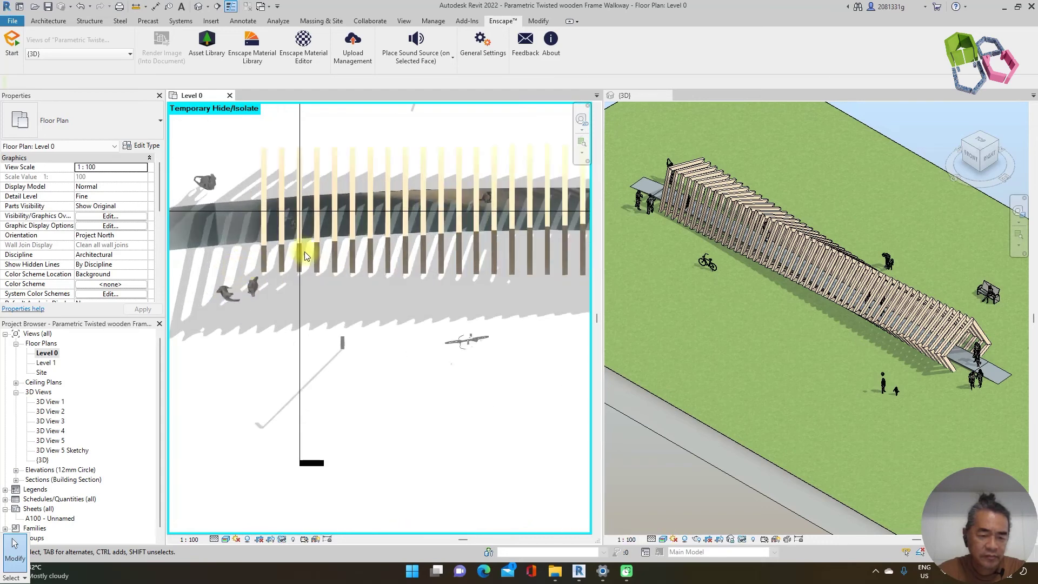
scroll(385, 262, down, 2)
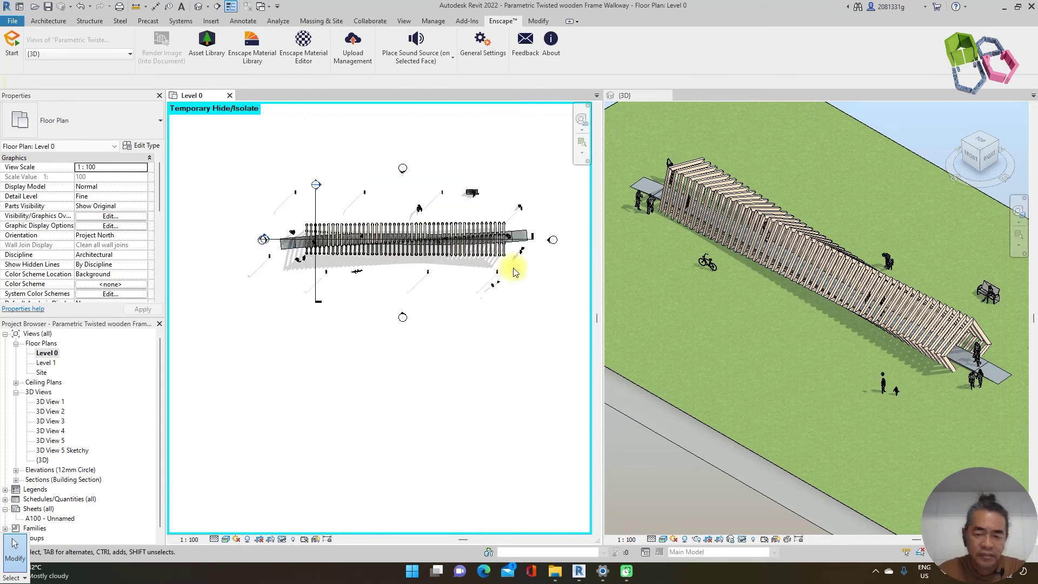
scroll(550, 236, up, 2)
scroll(511, 271, down, 3)
scroll(498, 232, up, 1)
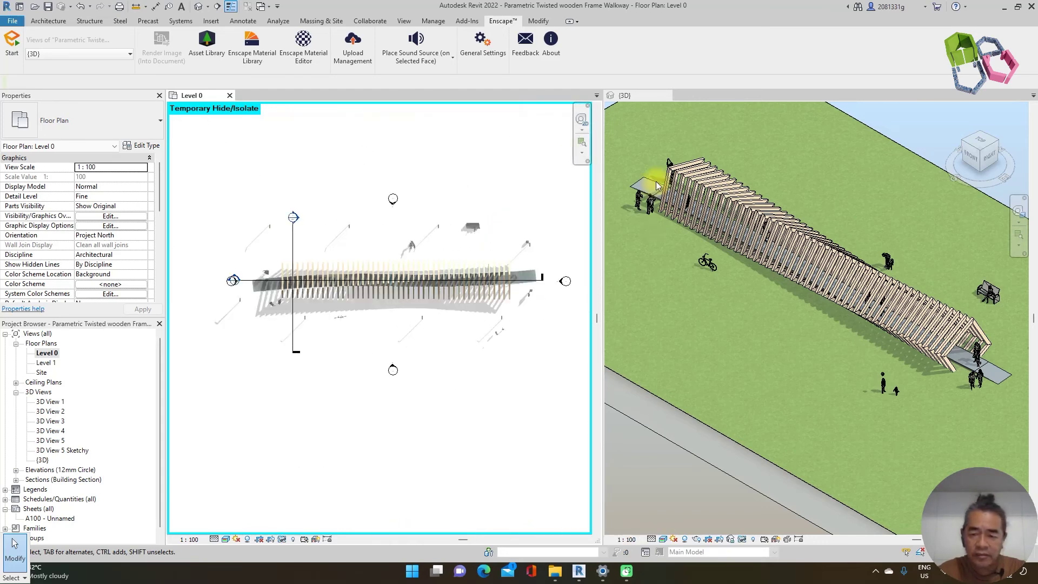
scroll(656, 180, up, 5)
scroll(741, 203, down, 5)
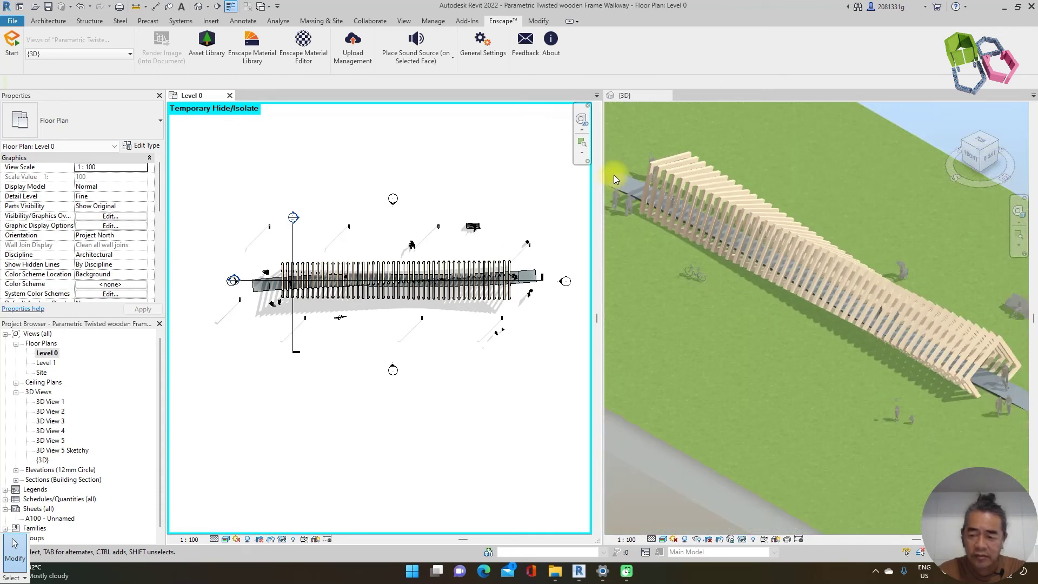
Inspect the trees and site entourage around the walkway from several angles in the 3D view.
click(714, 492)
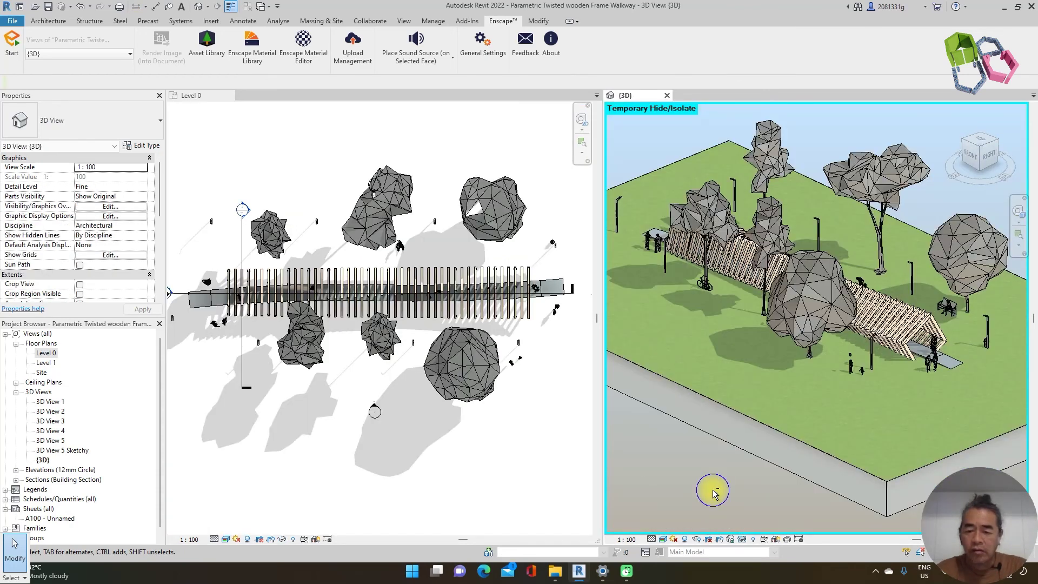
shift+middle_drag(713, 489, 779, 451)
scroll(779, 451, up, 5)
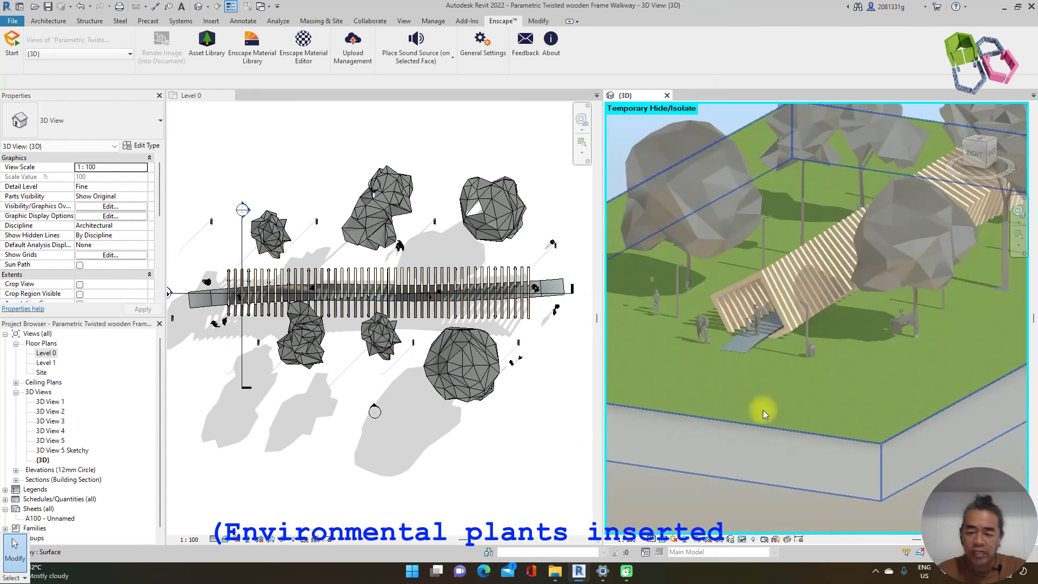
shift+middle_drag(772, 439, 877, 434)
scroll(848, 395, down, 5)
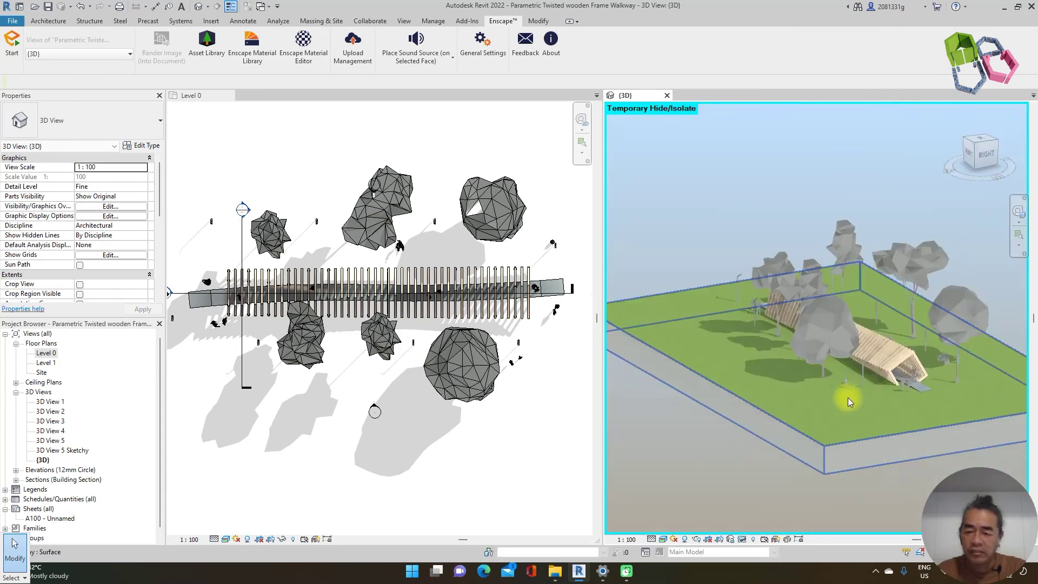
scroll(854, 398, up, 4)
shift+middle_drag(853, 395, 936, 421)
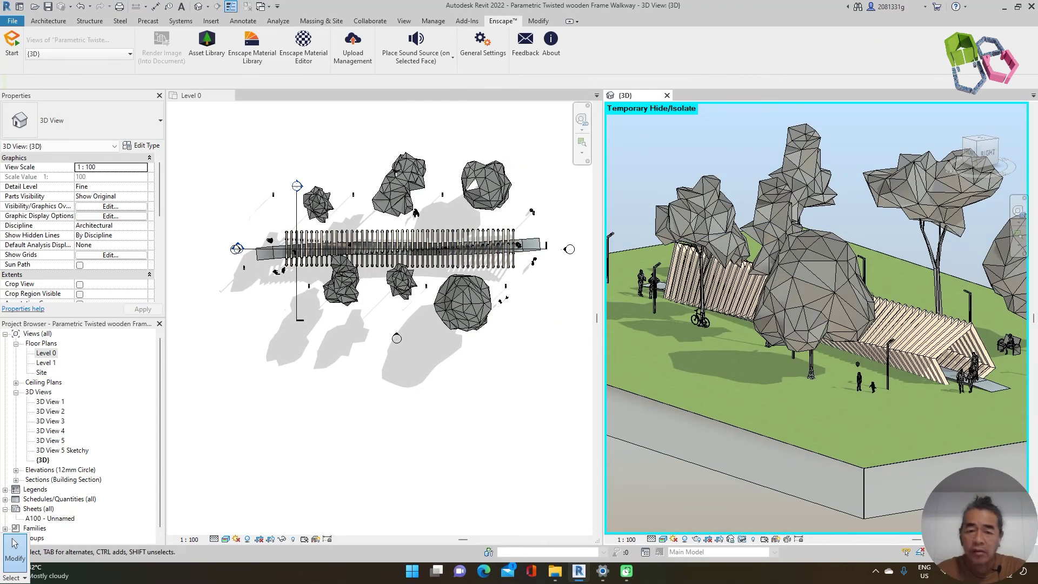
Close the Level 0 plan view and inspect the landscaped walkway from another angle in the enlarged 3D view.
click(229, 96)
scroll(673, 278, down, 3)
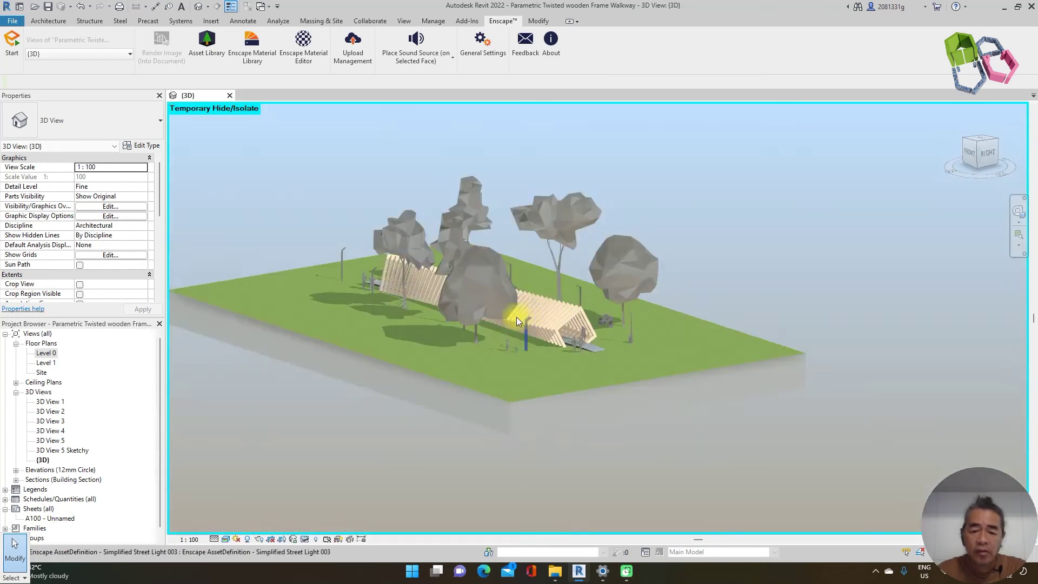
scroll(494, 301, up, 5)
shift+middle_drag(494, 314, 194, 330)
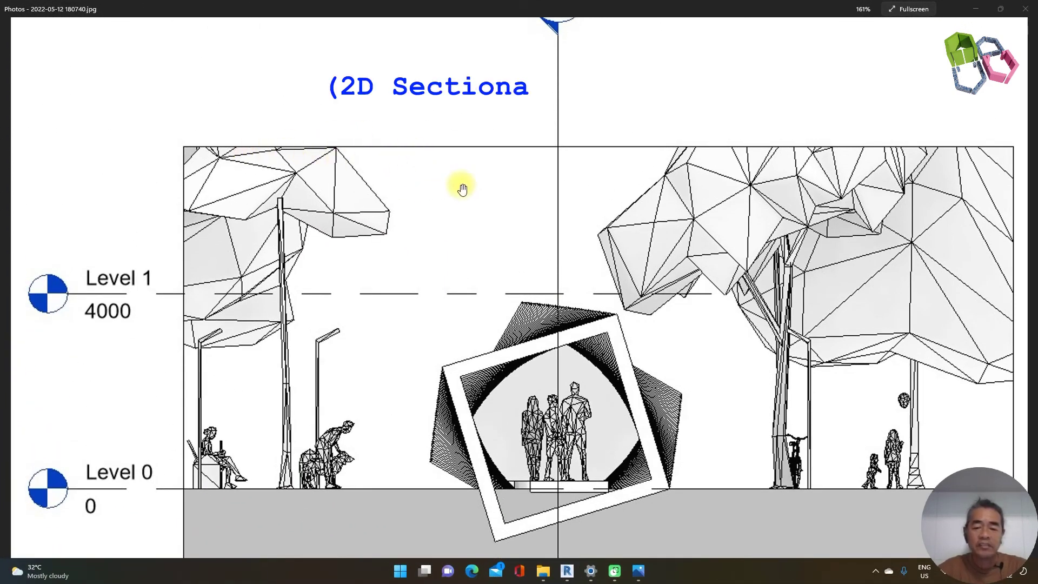
Browse the sectional drawing and the Enscape renderings of the walkway's interior and exterior in Photos.
key(Right)
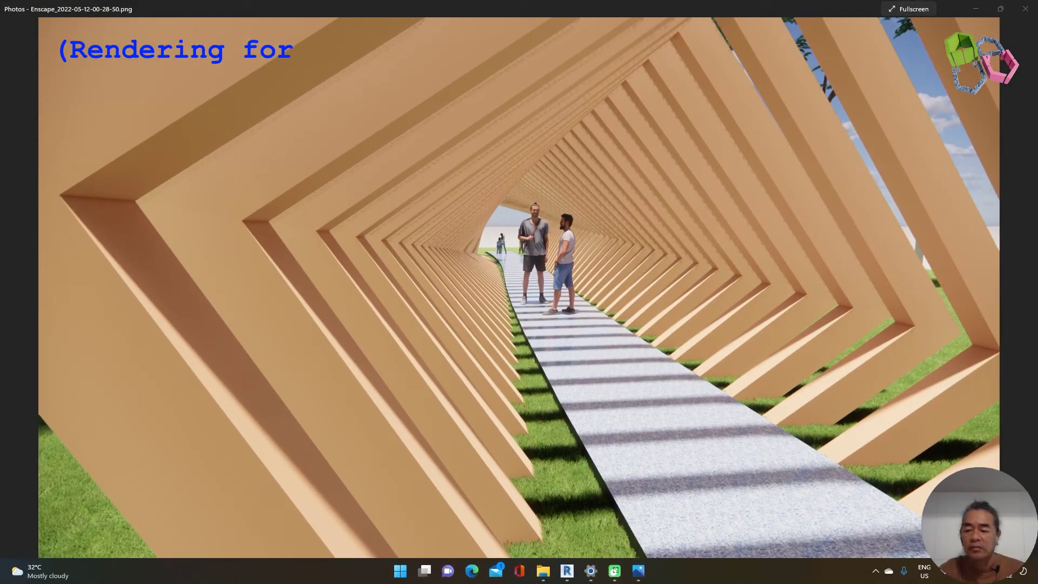
key(Right)
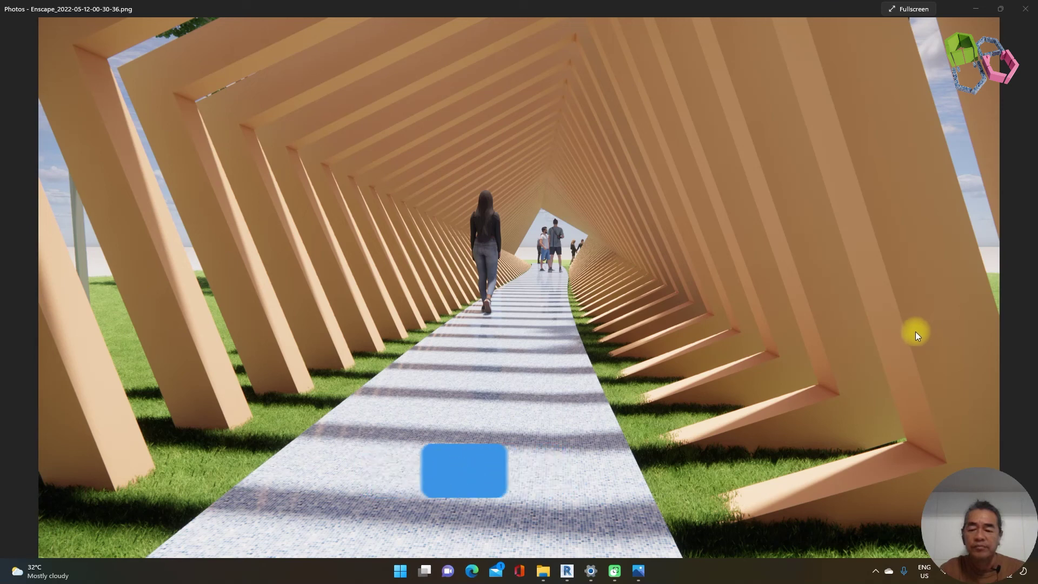
key(Right)
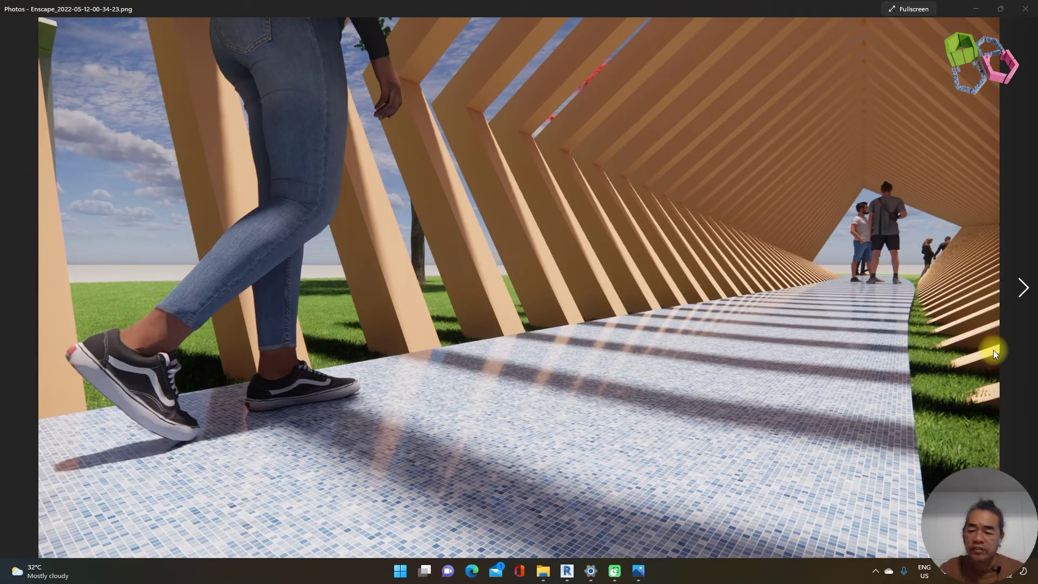
key(Right)
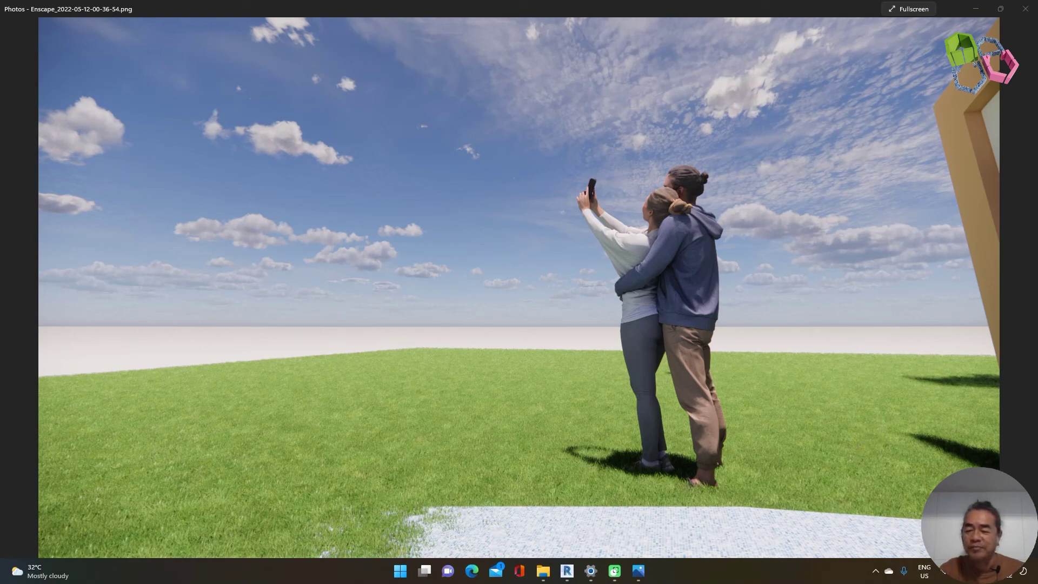
key(Right)
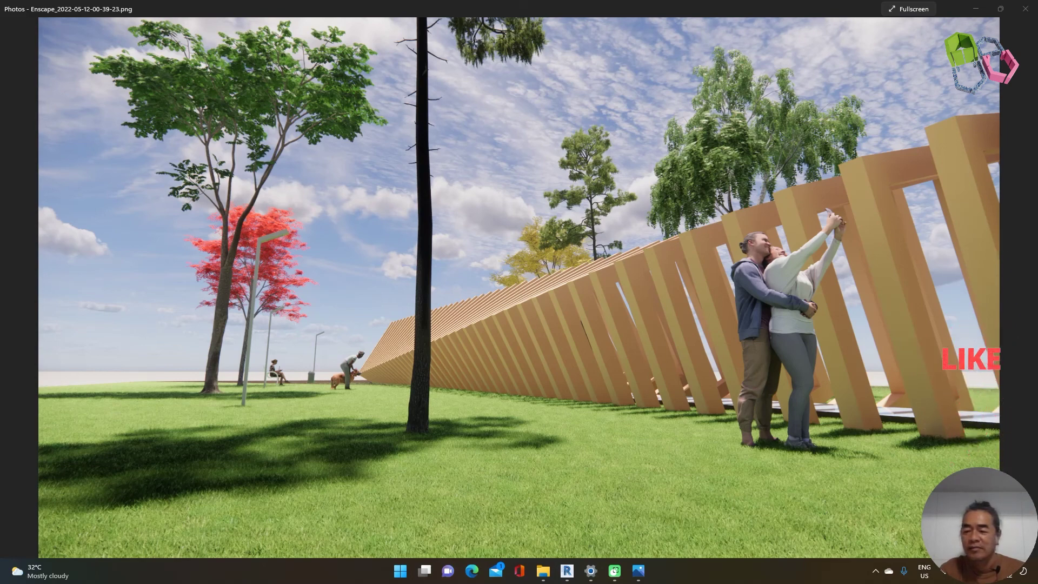
key(Left)
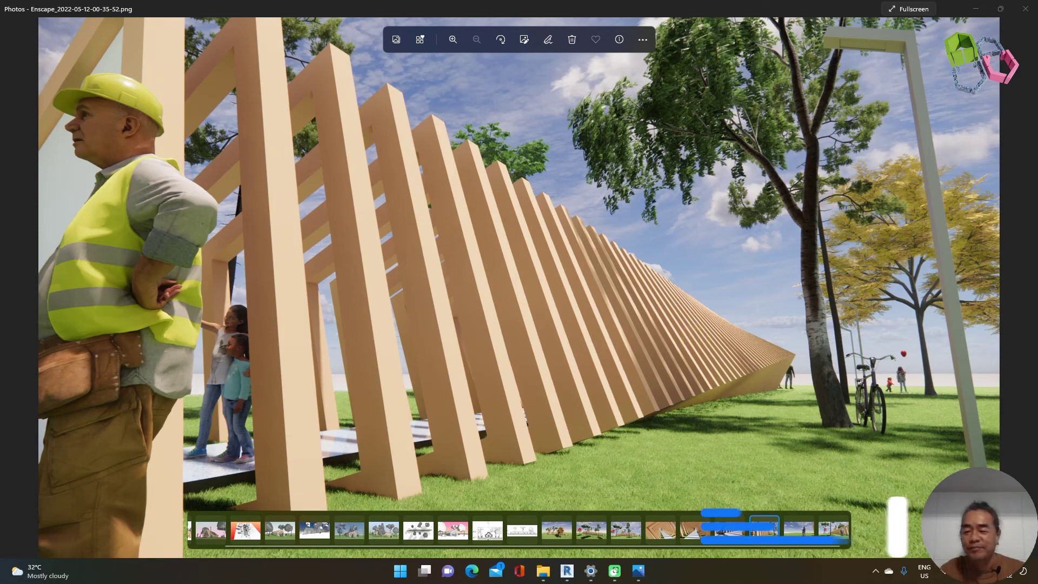
key(Left)
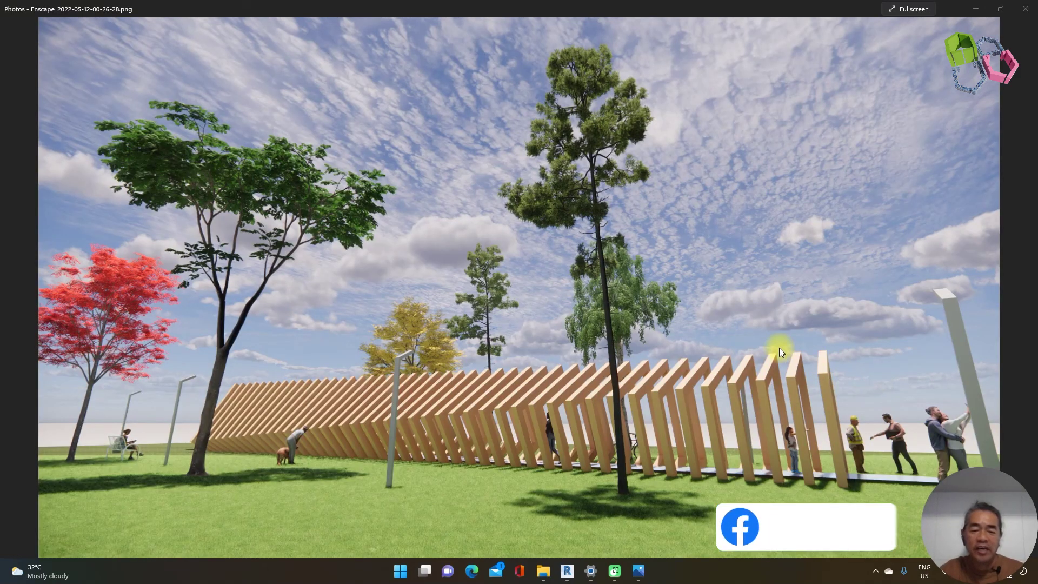
key(Left)
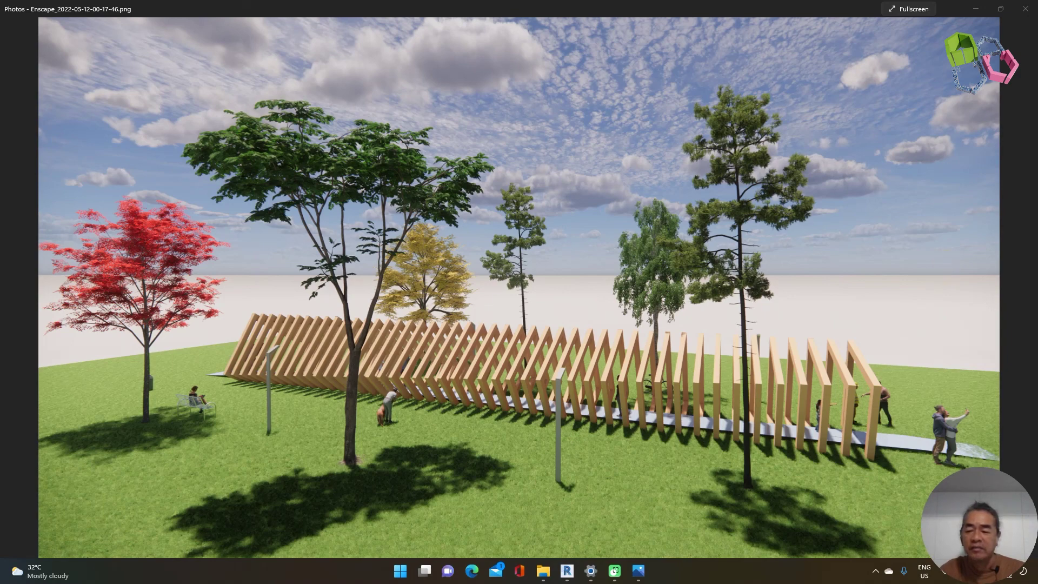
key(Left)
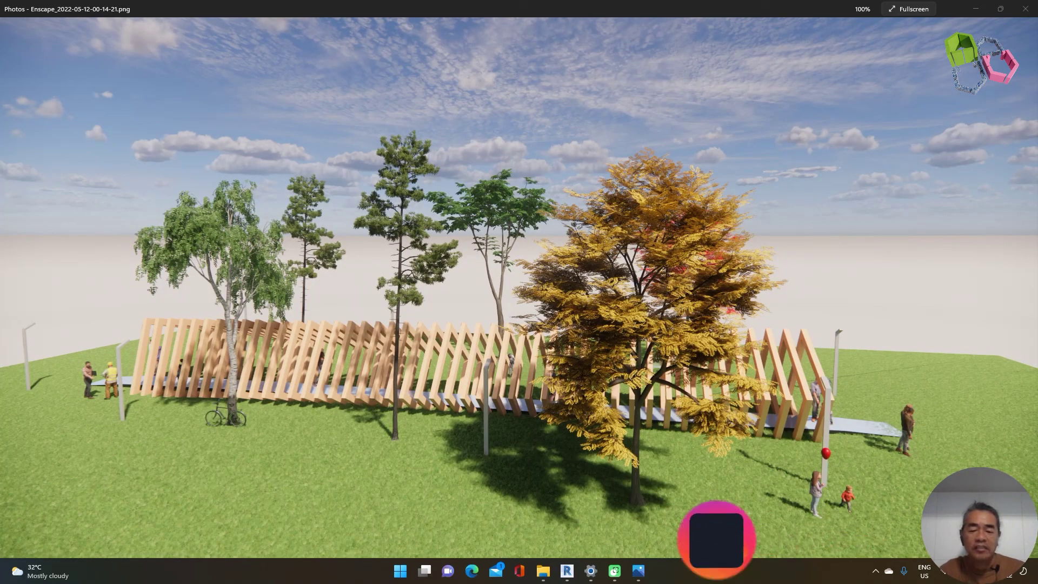